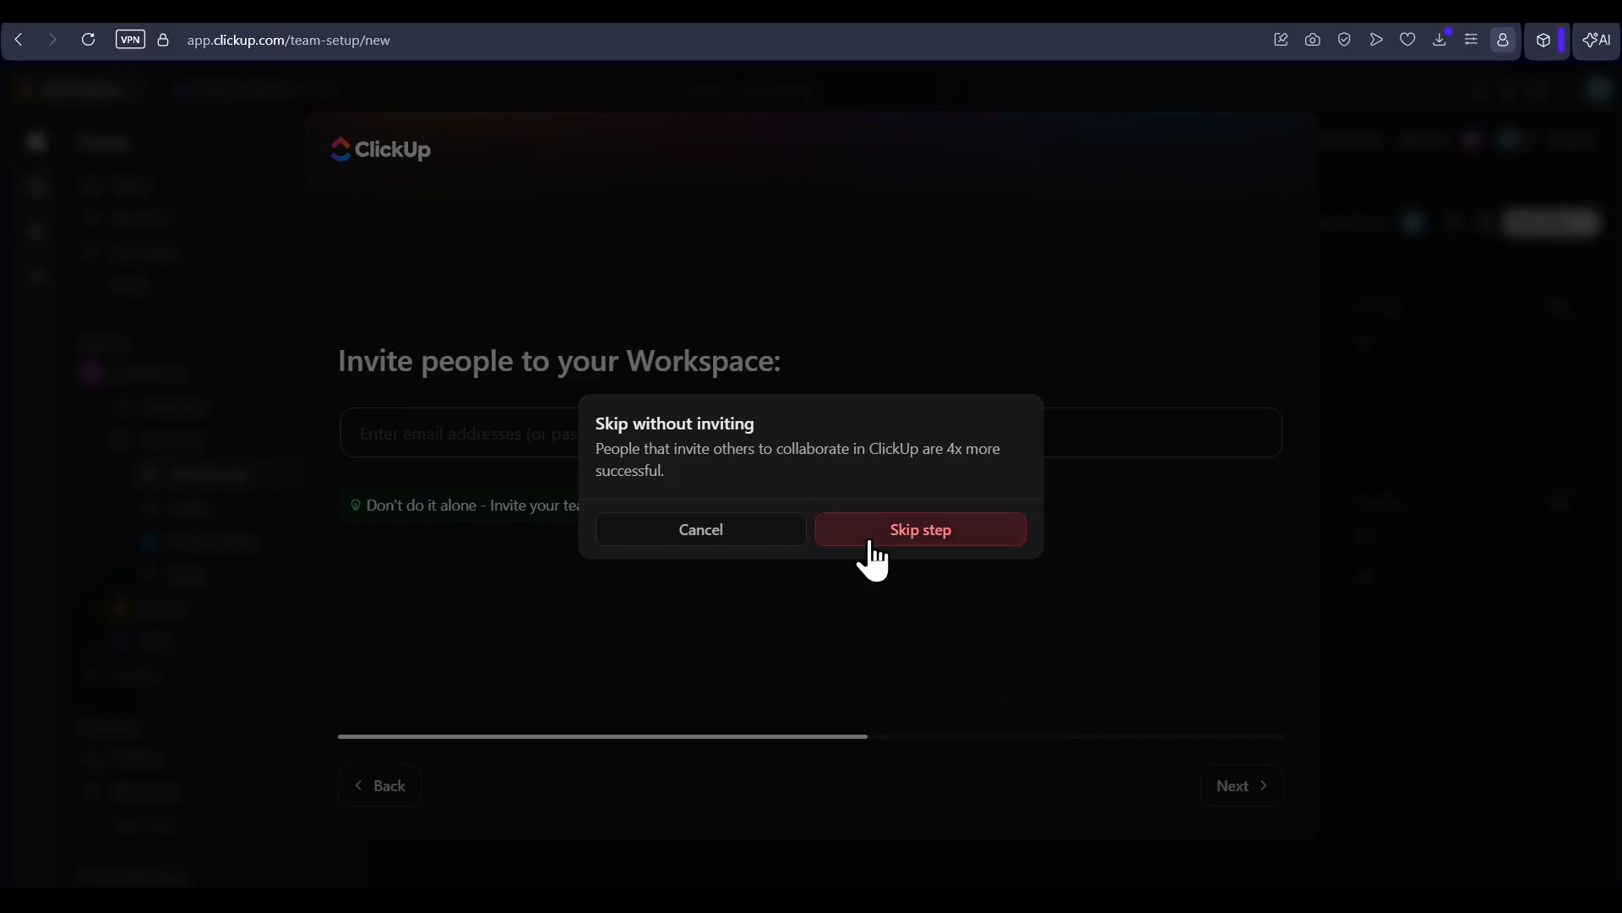
- Skip the invitations and mark Trello, Notion, Excel & CSV, Asana, Wrike, GitHub, Monday, Zoom, Google Drive, Slack, MS Teams and Figma as used tools
left_click(867, 541)
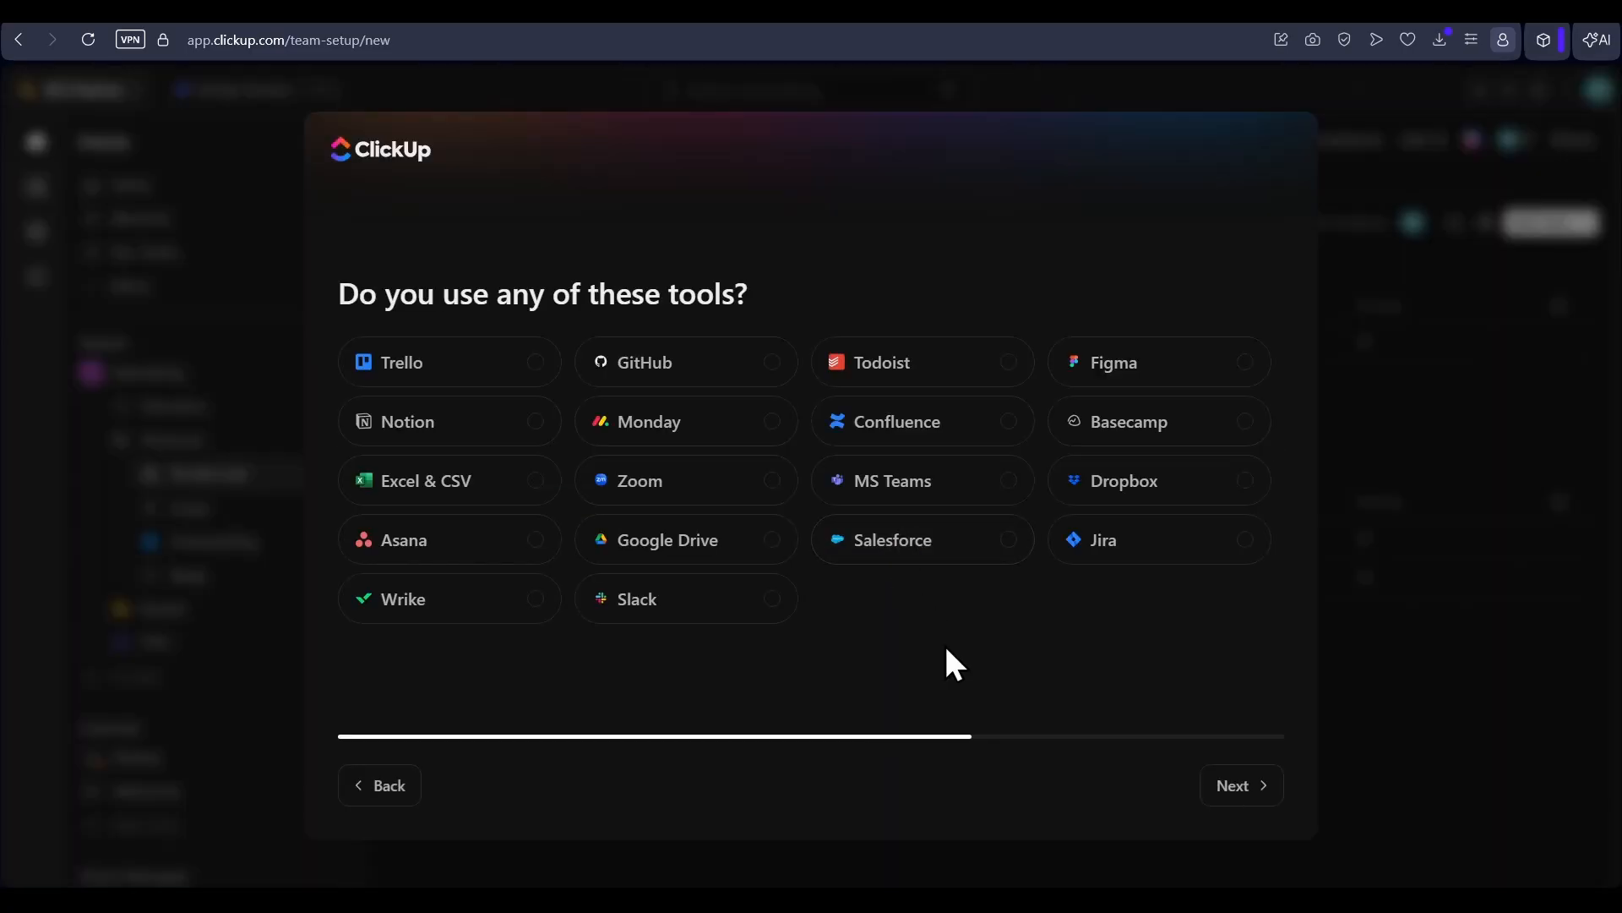
left_click(457, 374)
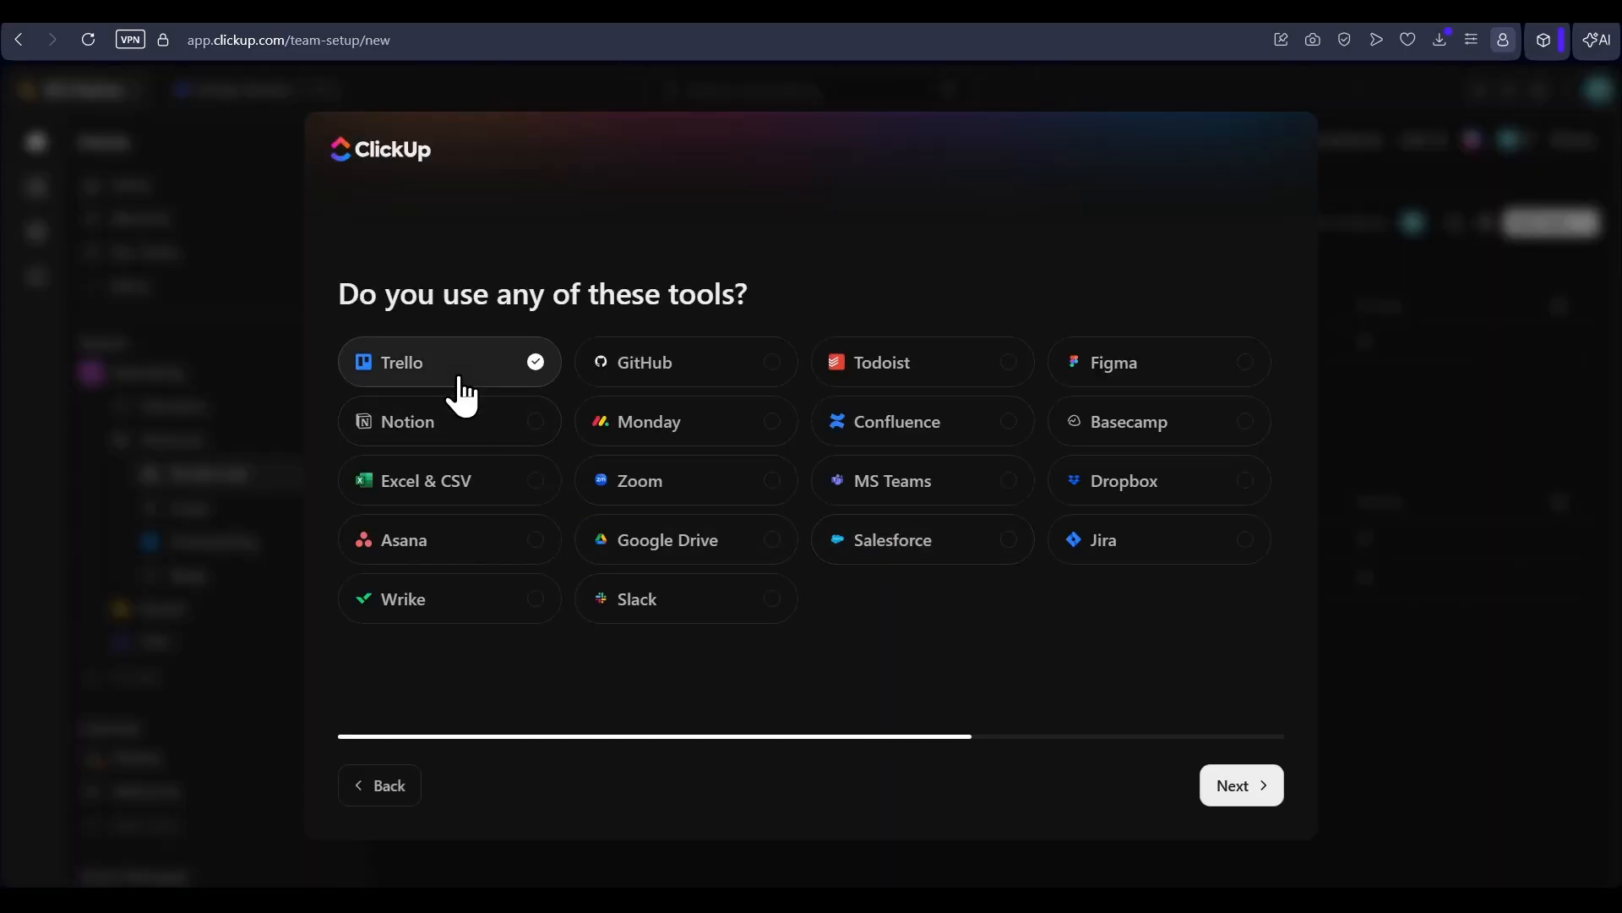
left_click(1156, 366)
left_click(428, 443)
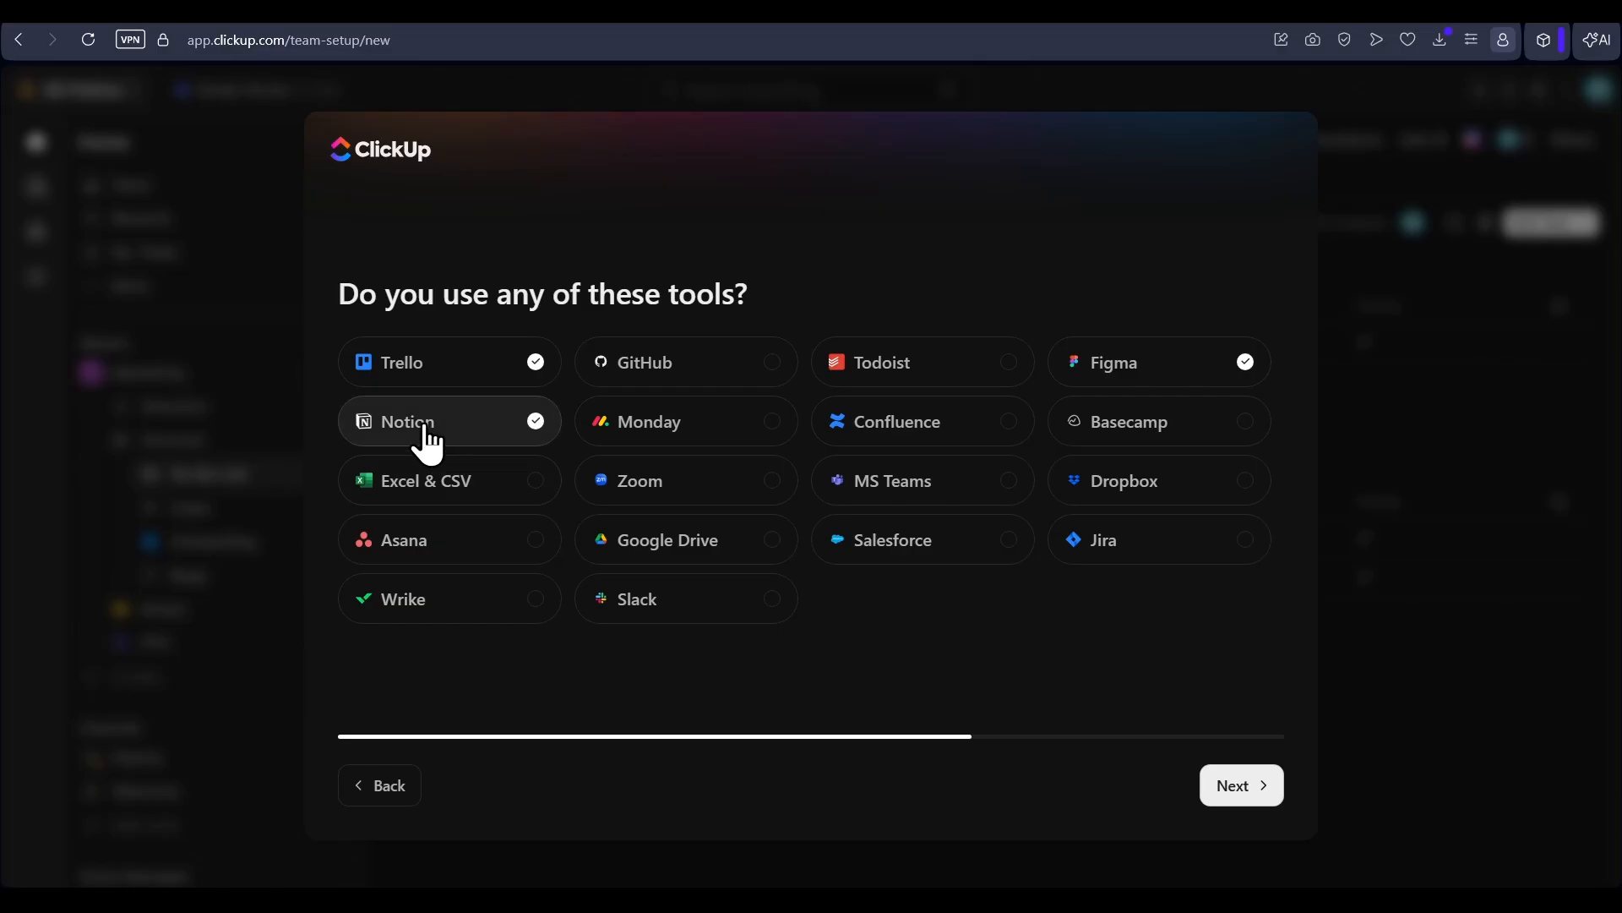
left_click(448, 506)
left_click(727, 504)
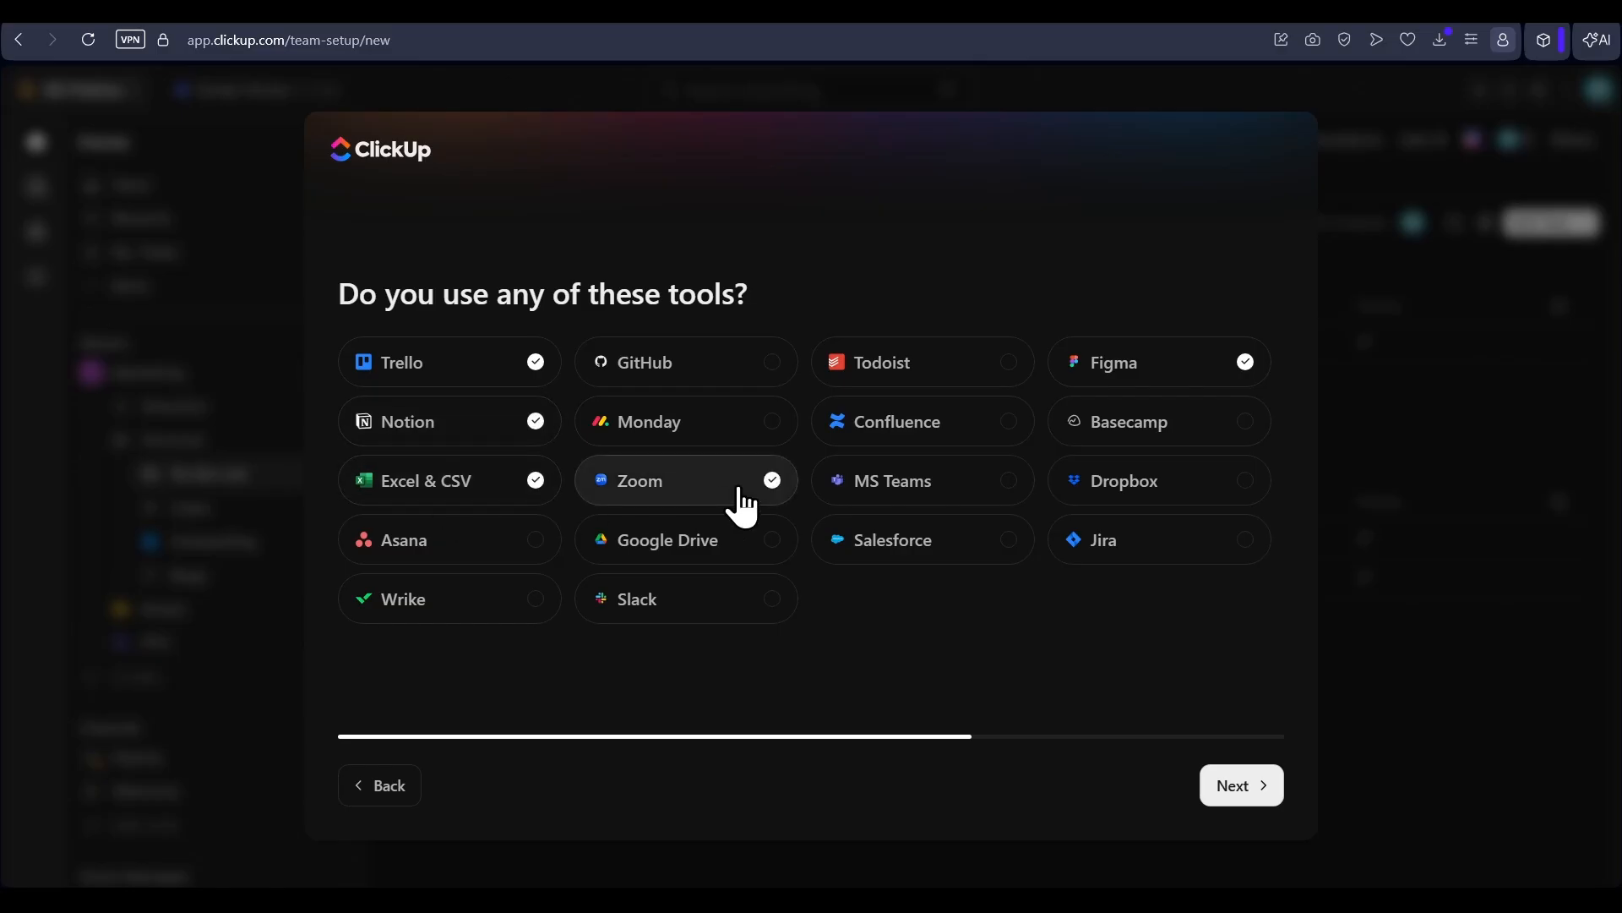
left_click(947, 505)
left_click(674, 632)
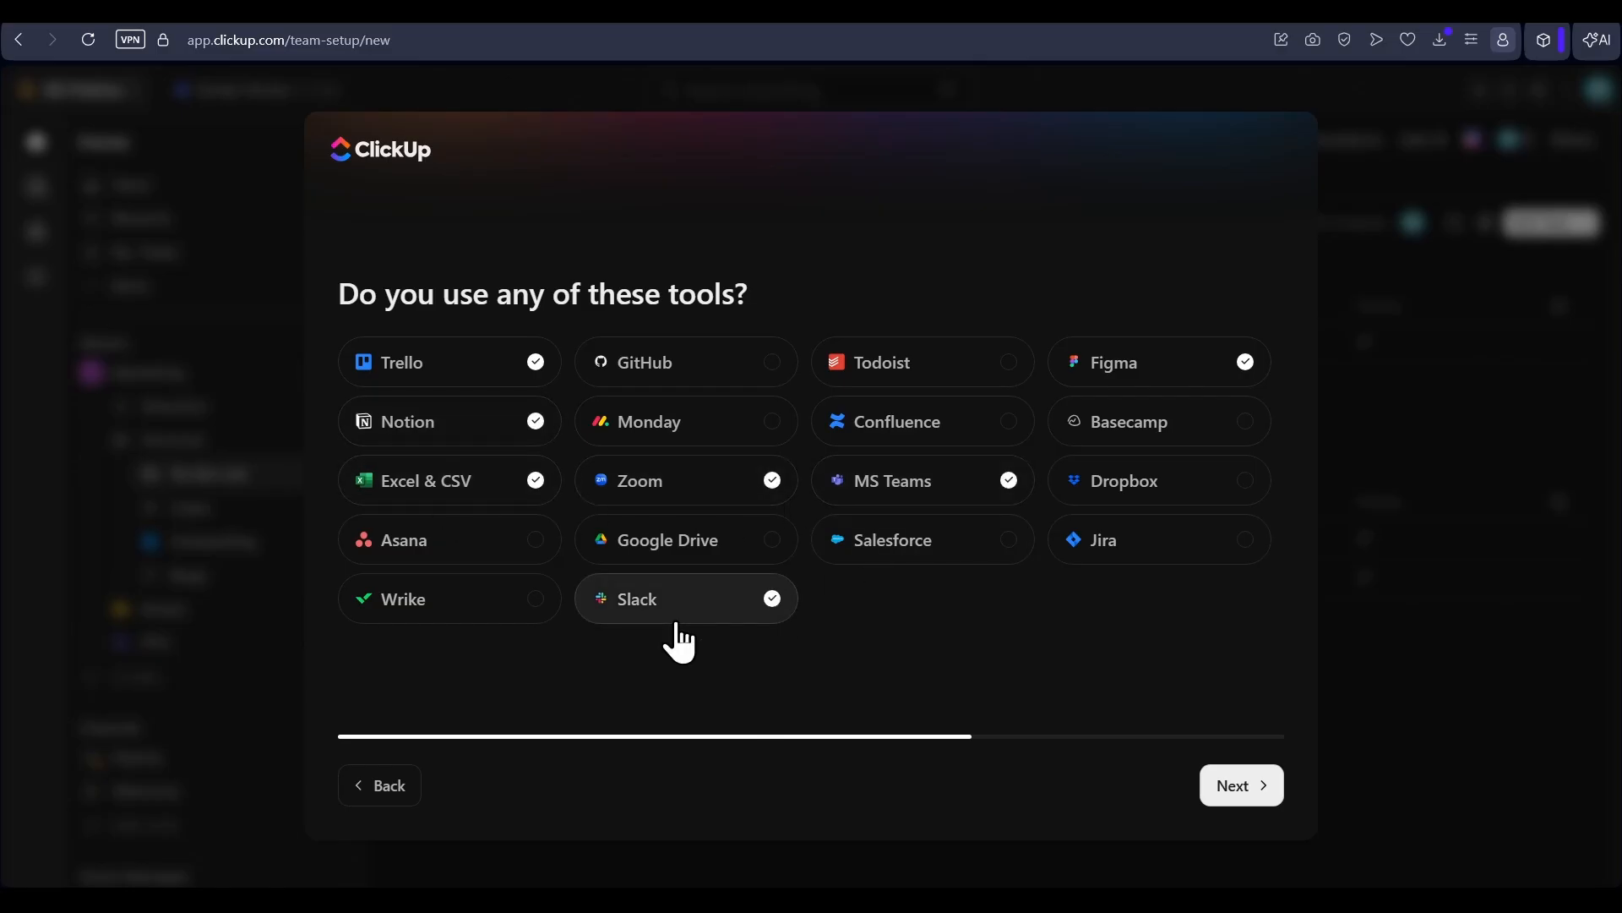
left_click(701, 548)
left_click(712, 372)
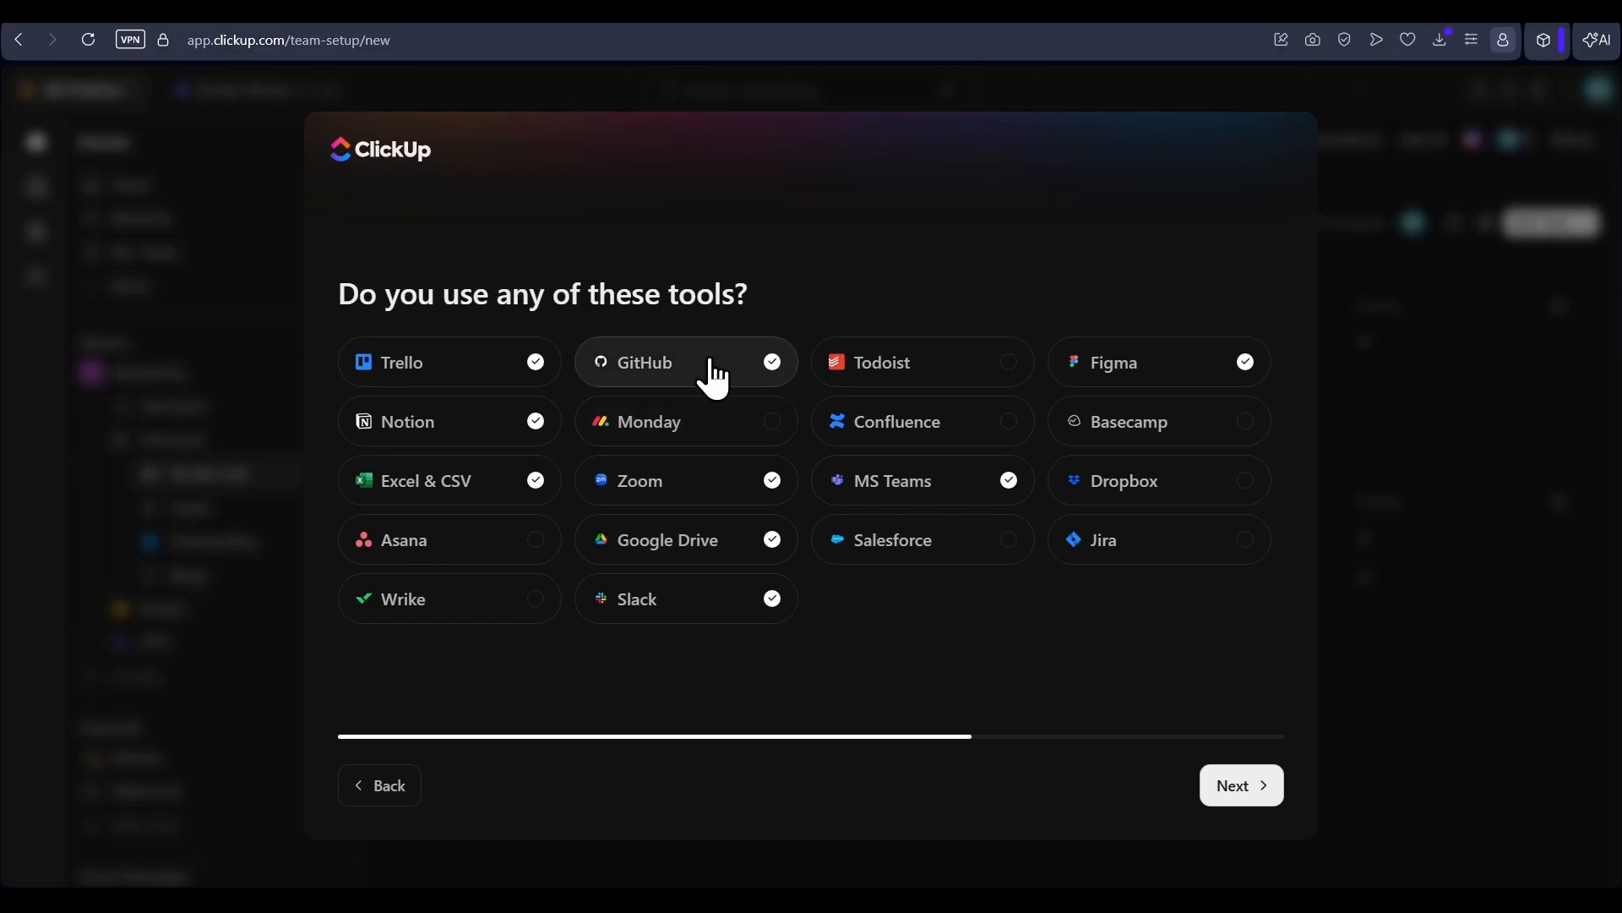
left_click(699, 449)
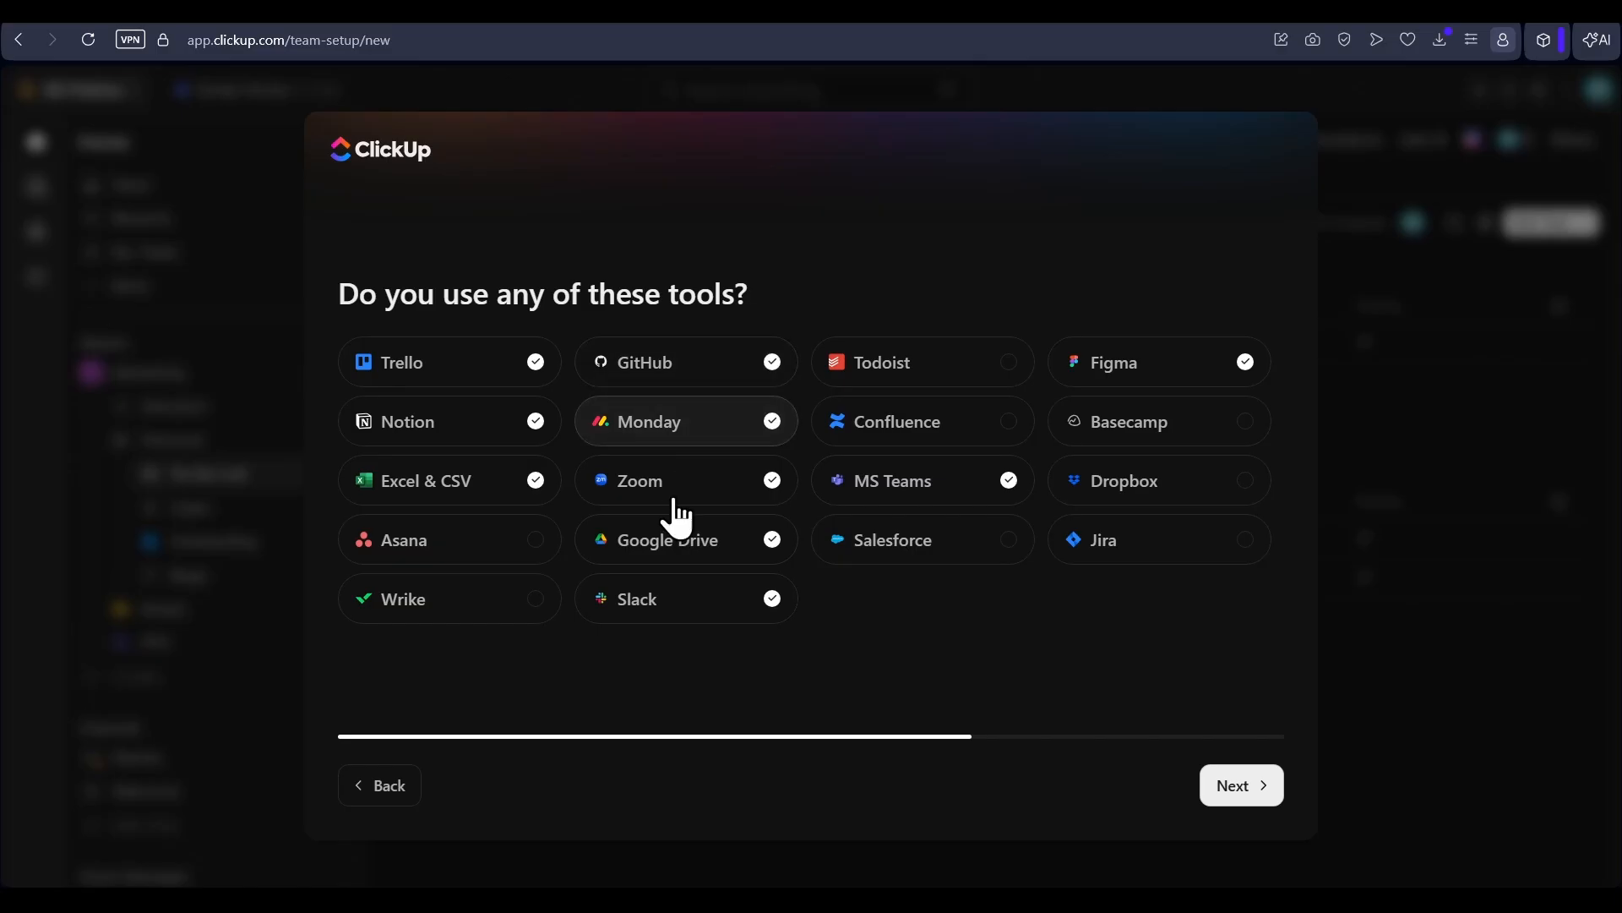
left_click(485, 558)
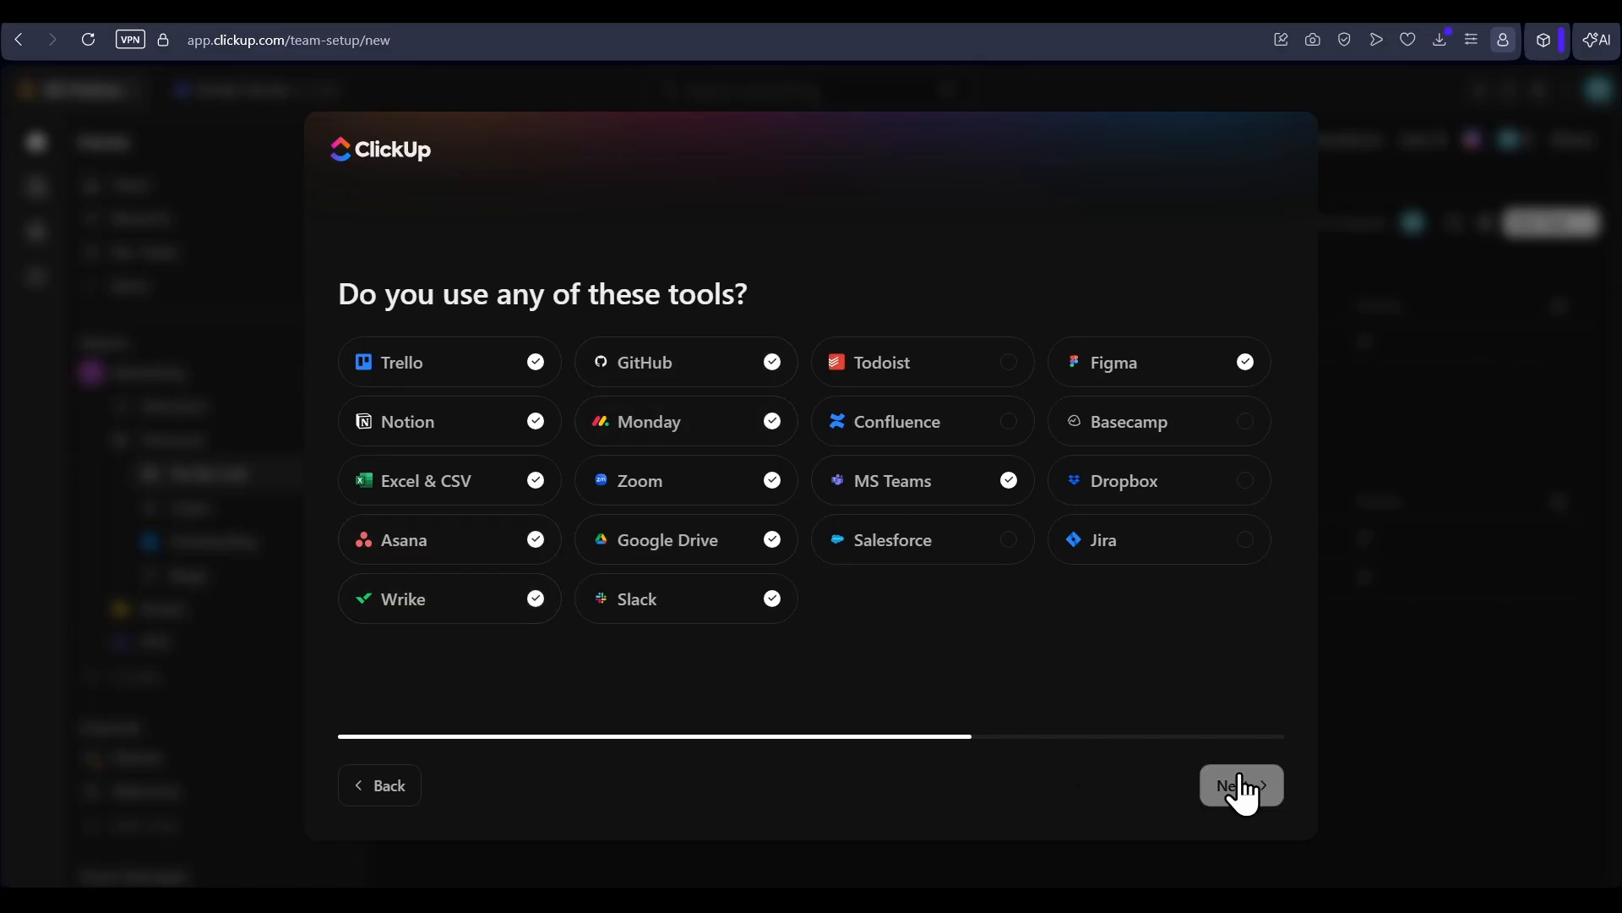
left_click(1239, 789)
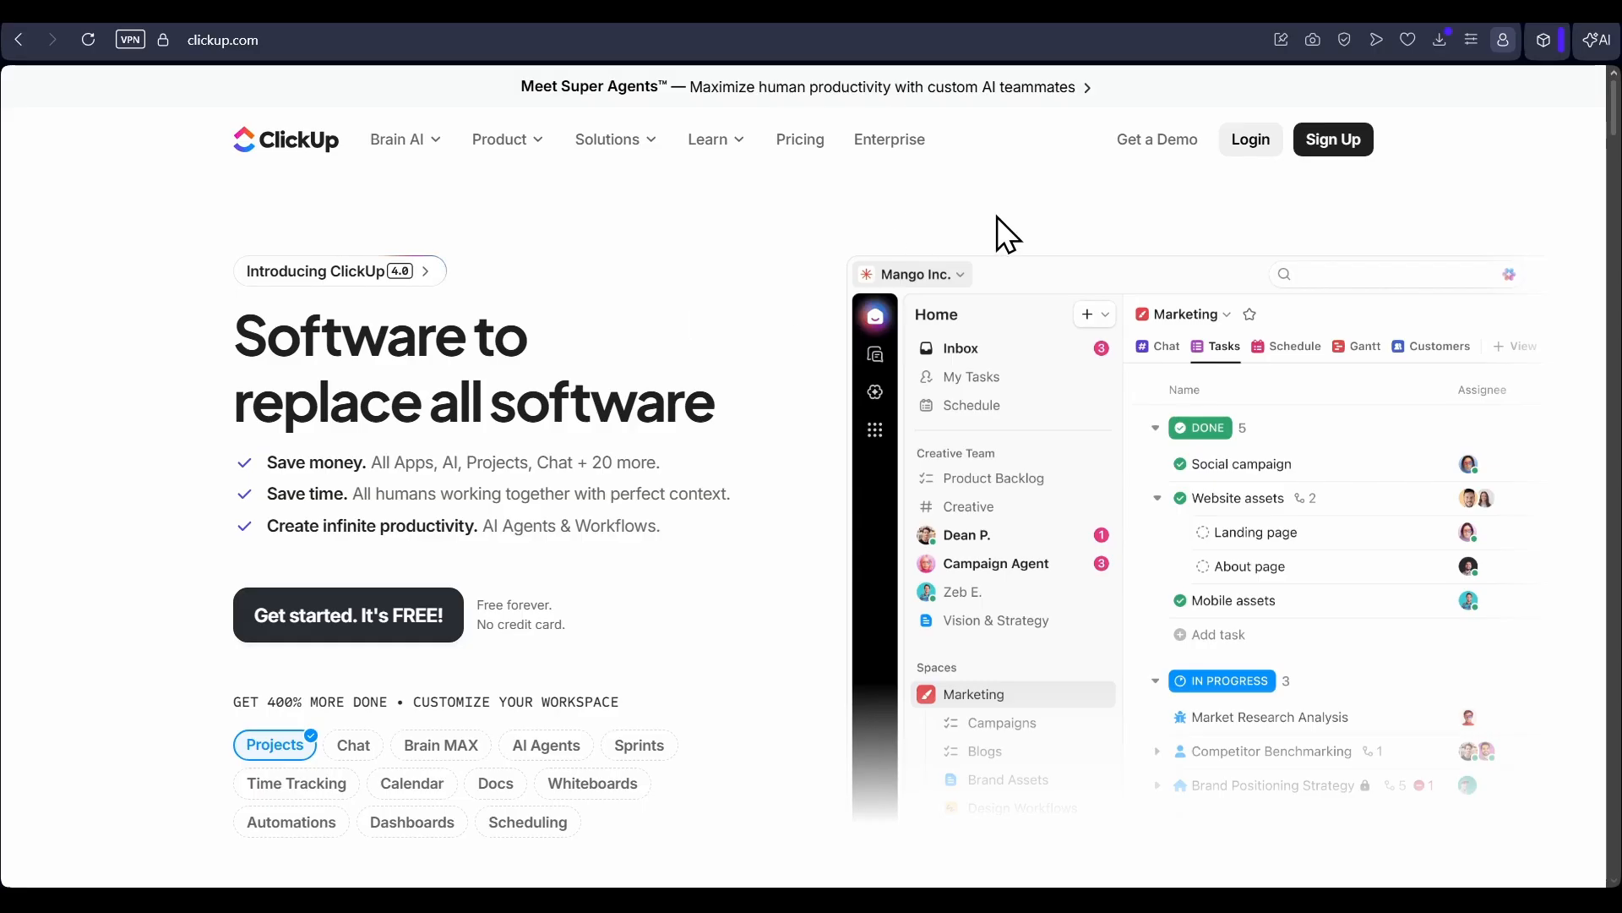
- Sign up for a free account and answer the setup questions with Personal, Personal Use and YouTube, without inviting anyone
left_click(1340, 138)
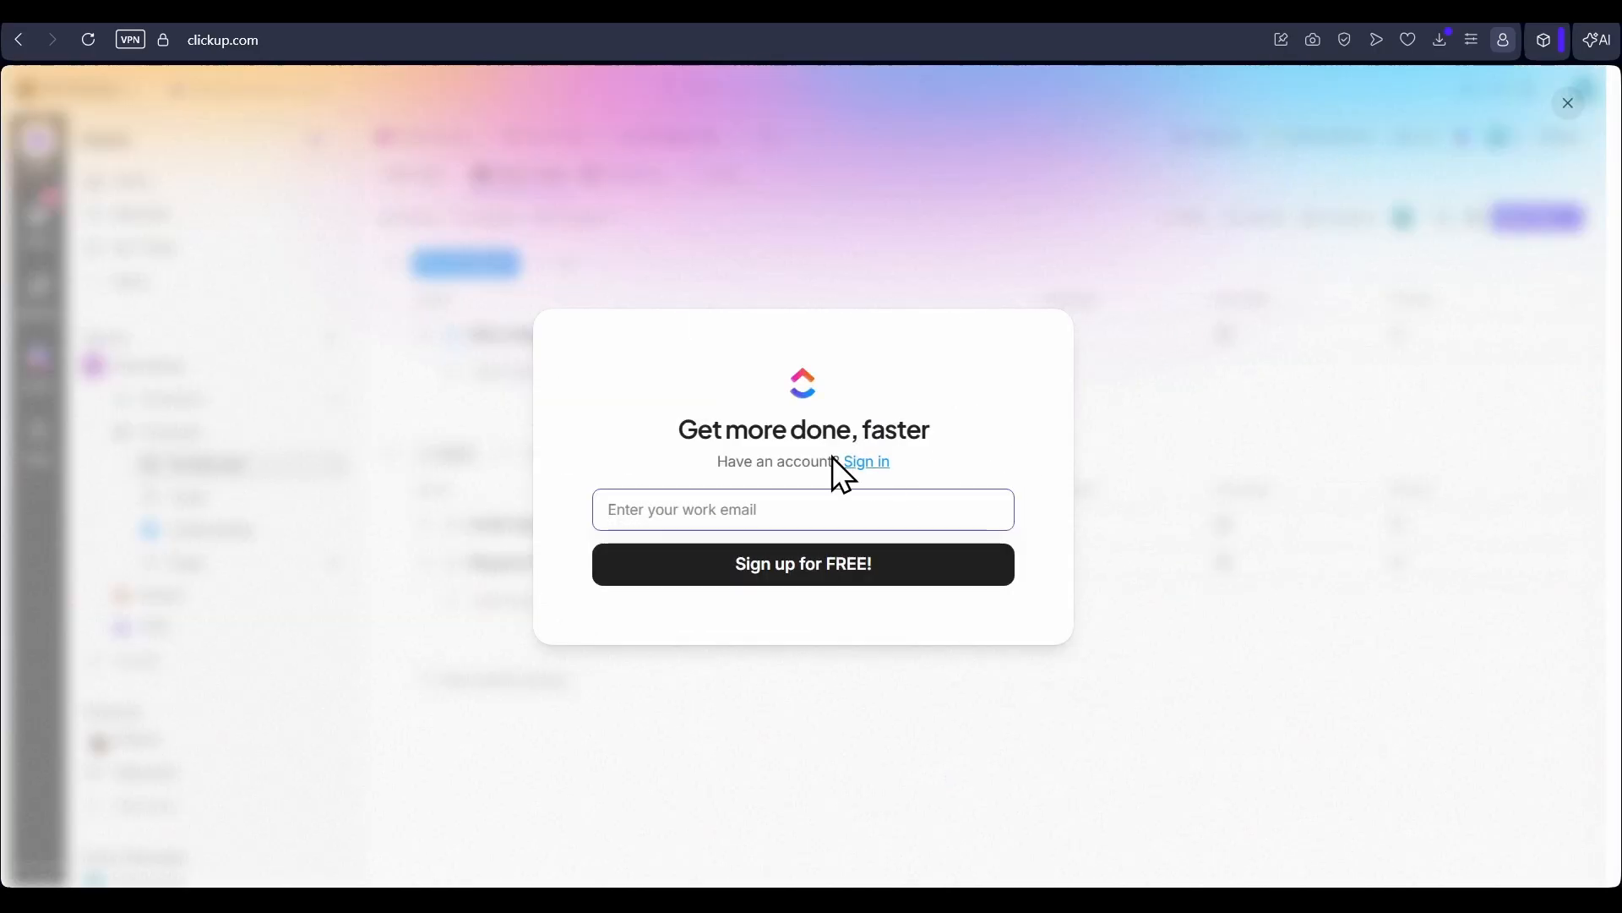
left_click(760, 564)
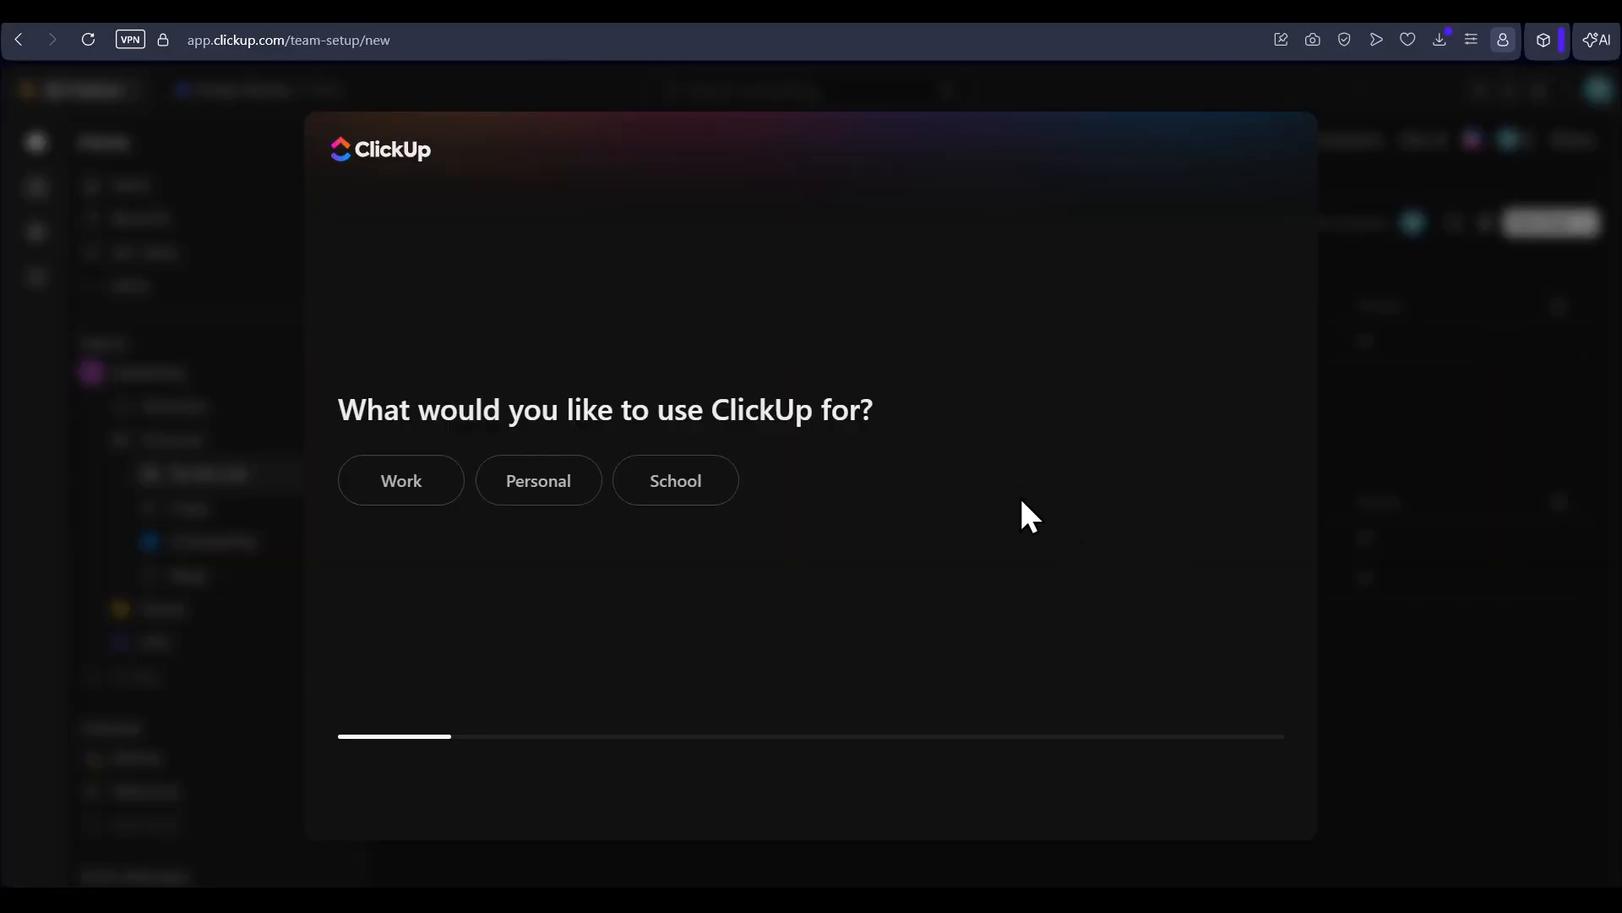
left_click(539, 480)
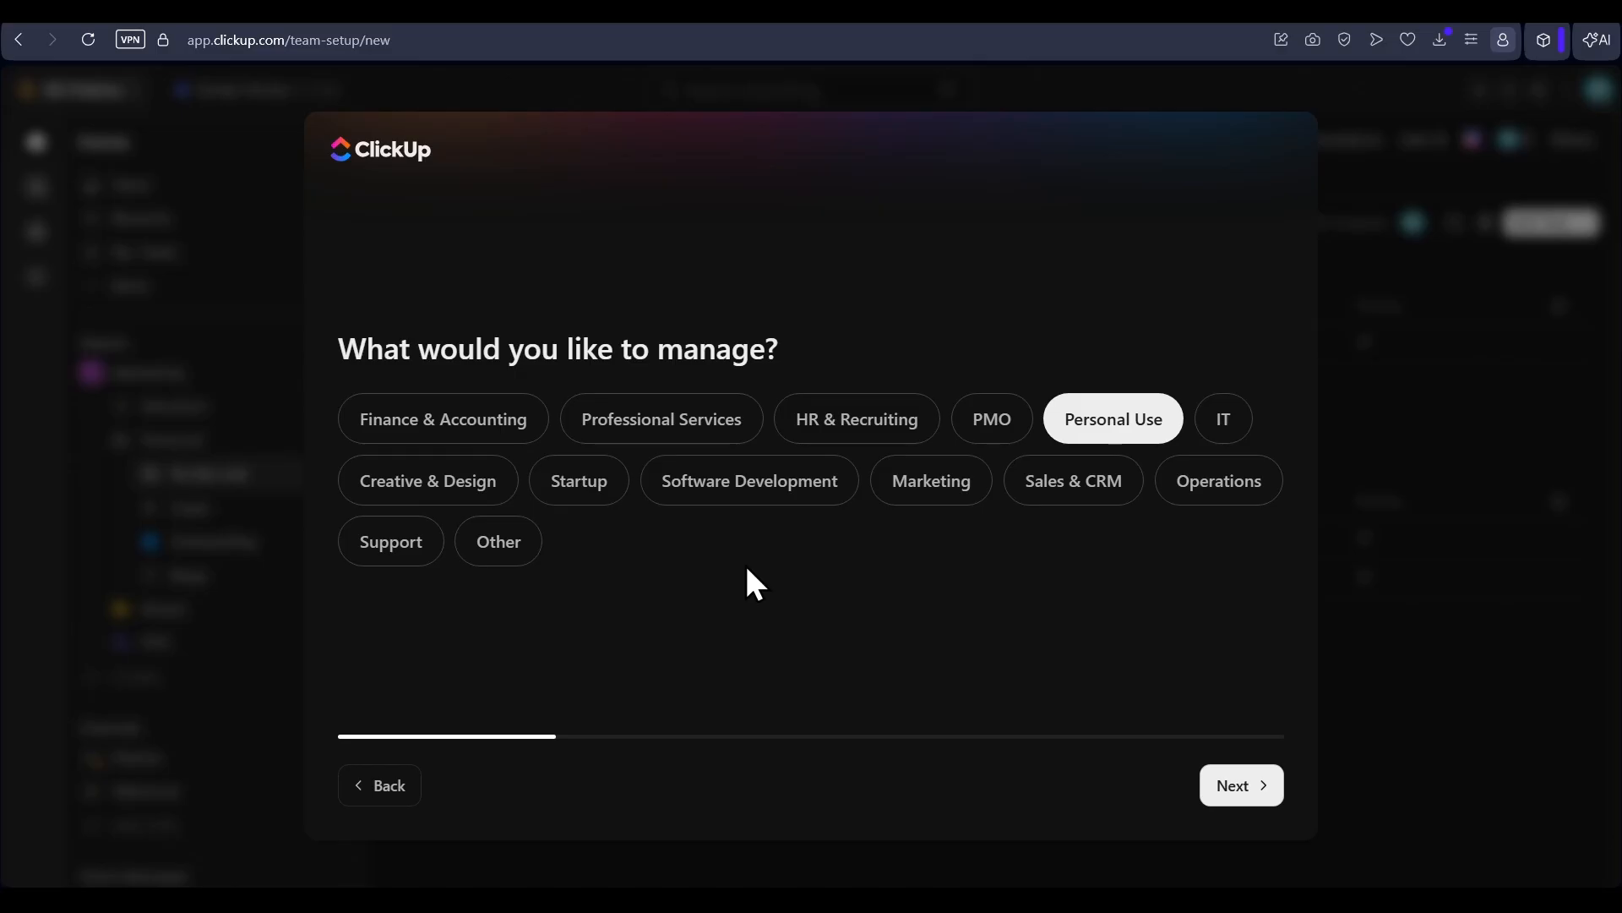
left_click(1114, 434)
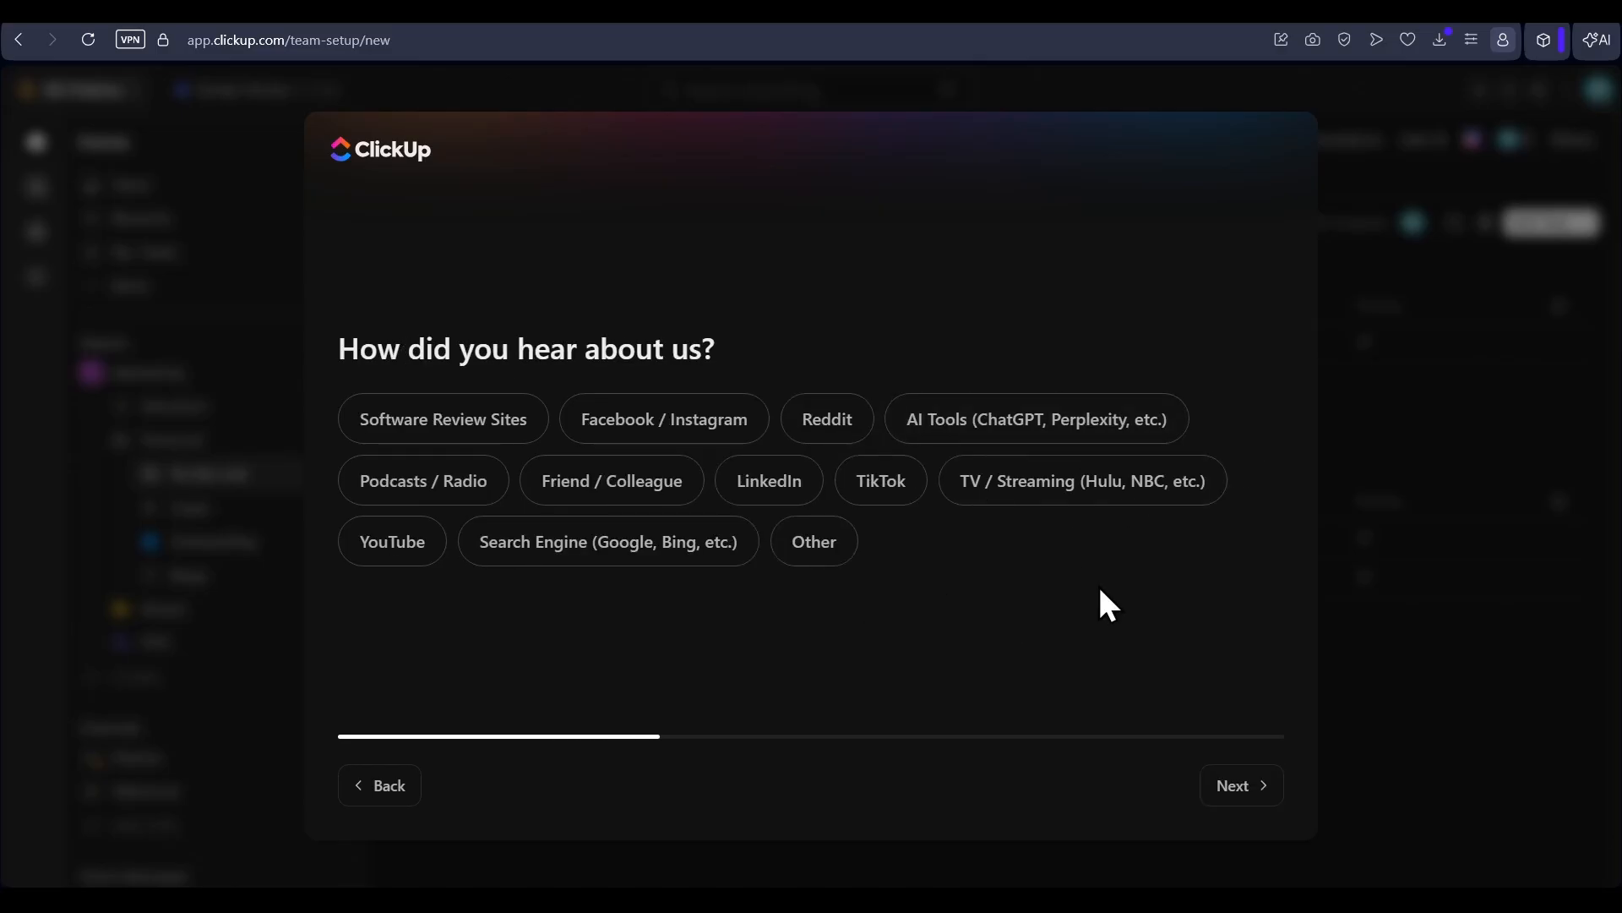
left_click(391, 545)
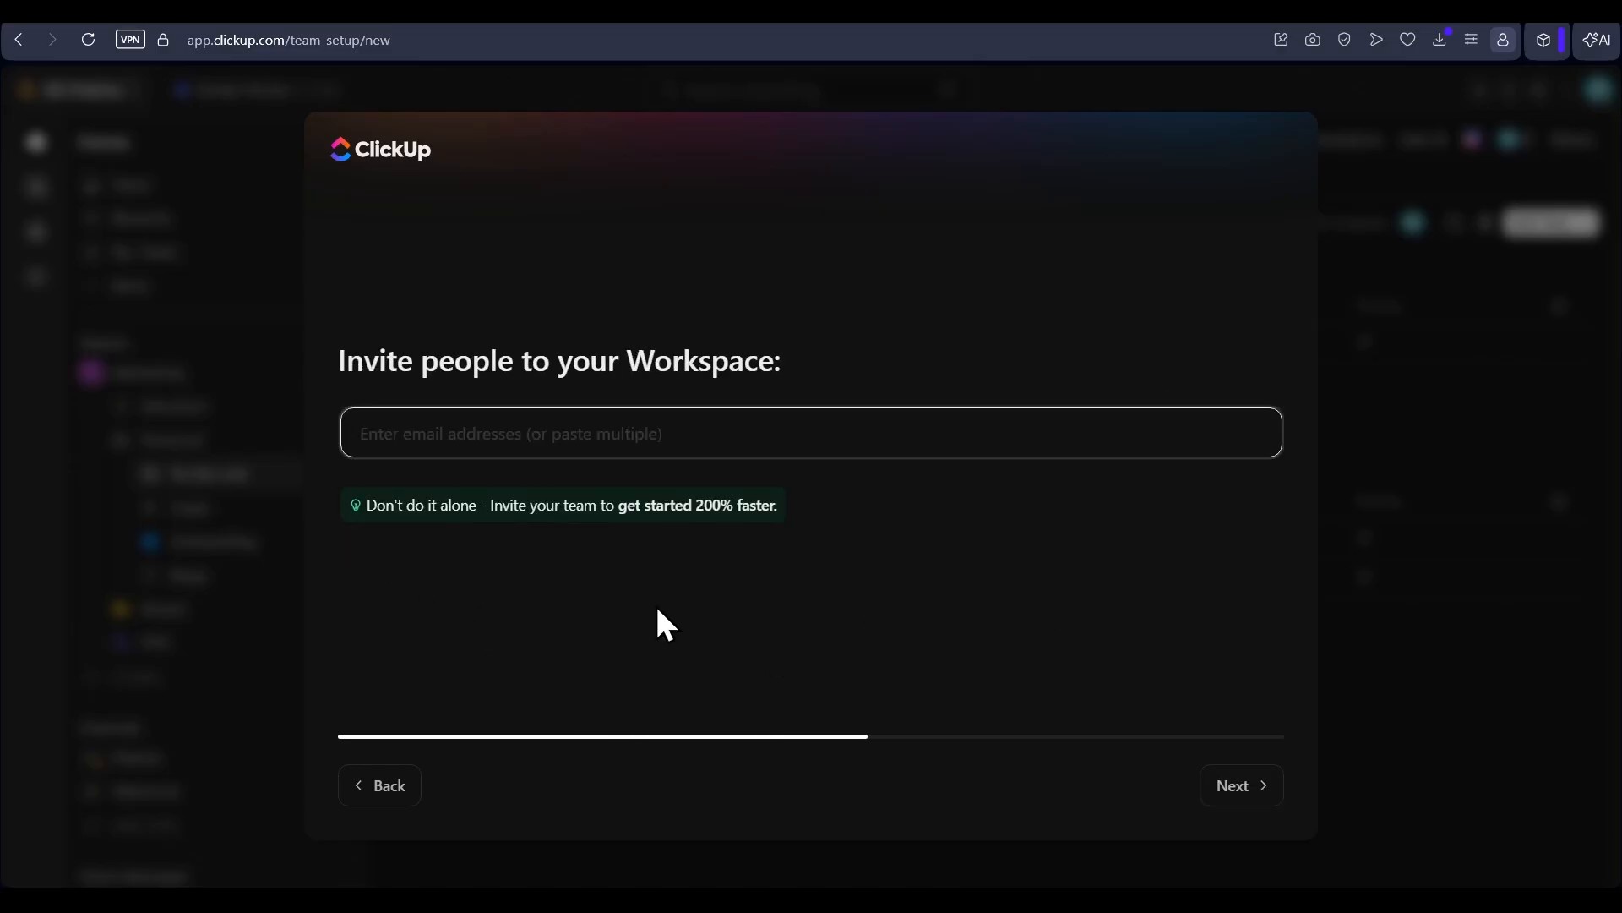
left_click(1234, 786)
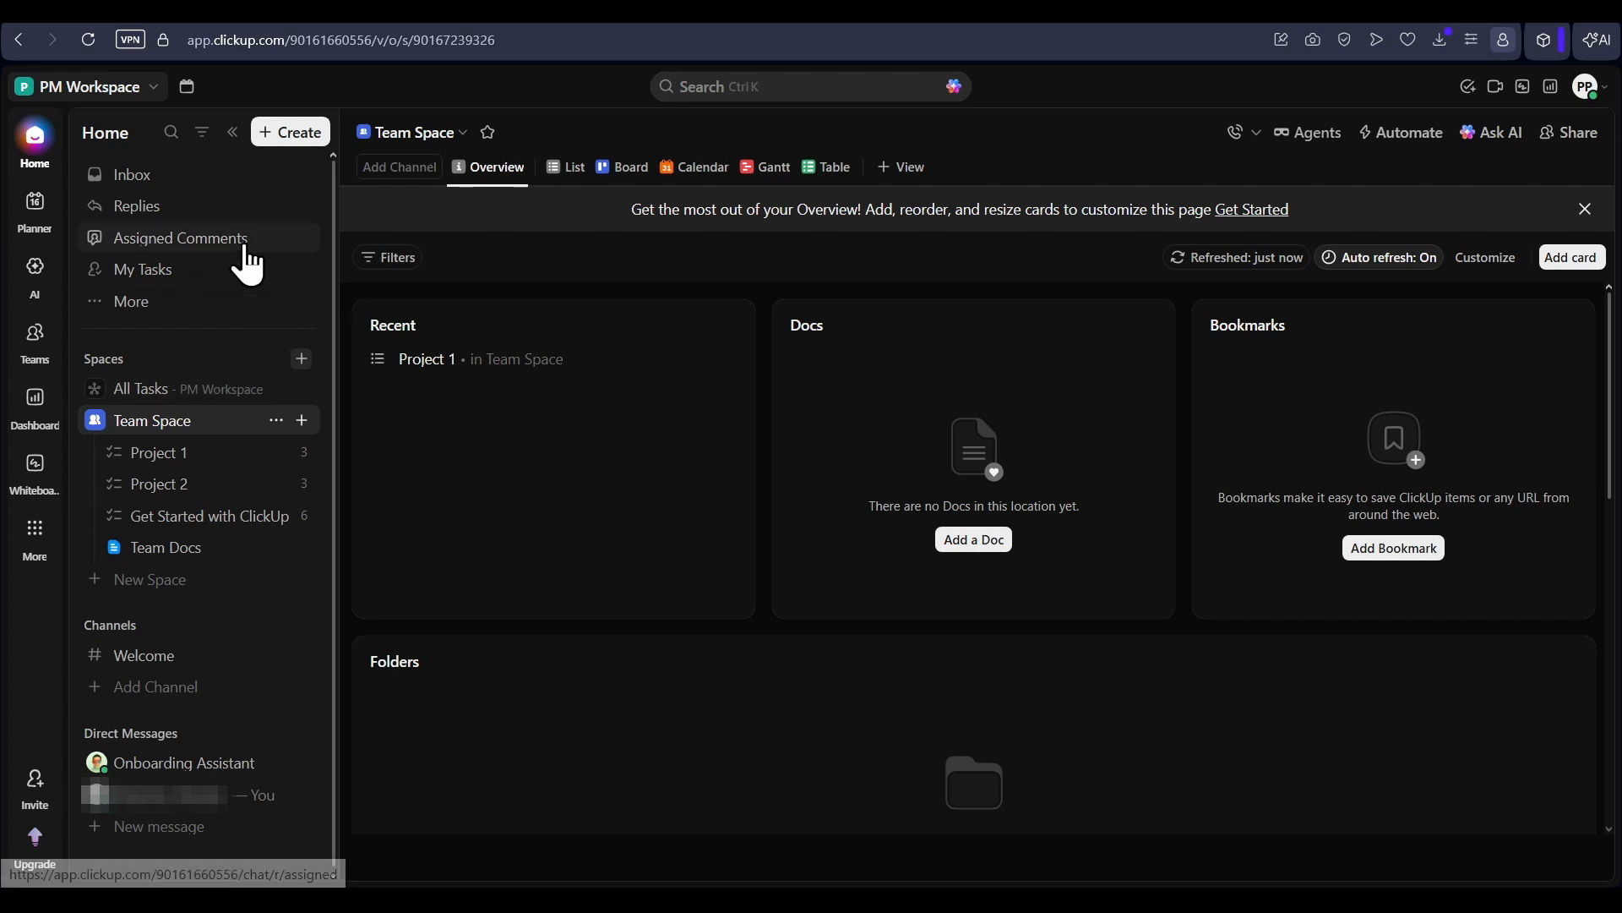
left_click(154, 89)
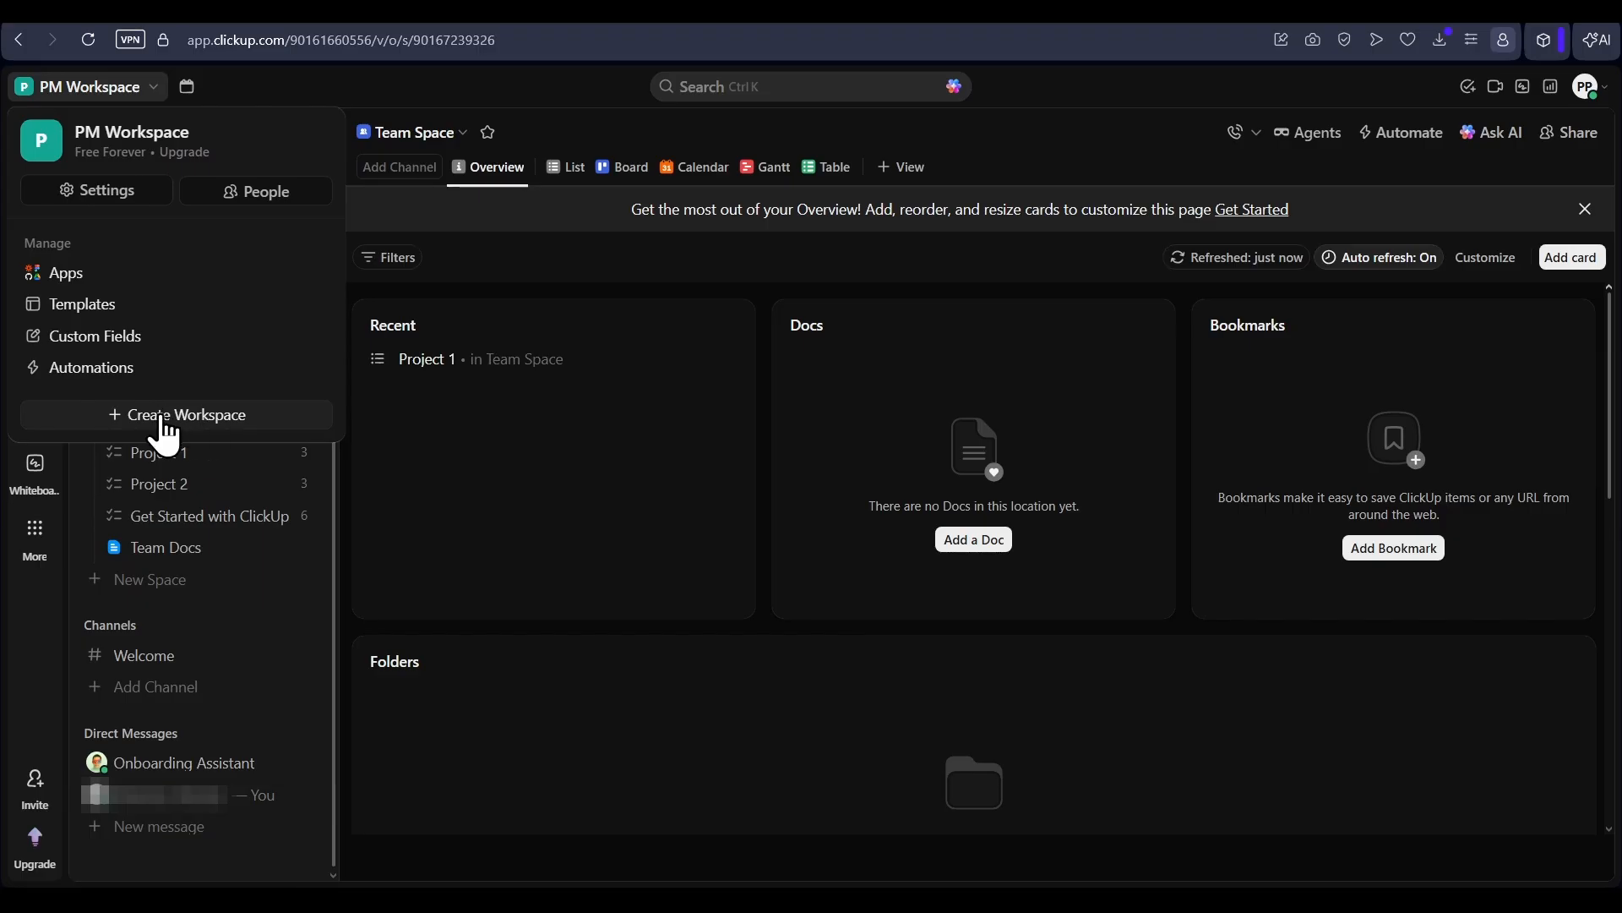
left_click(502, 463)
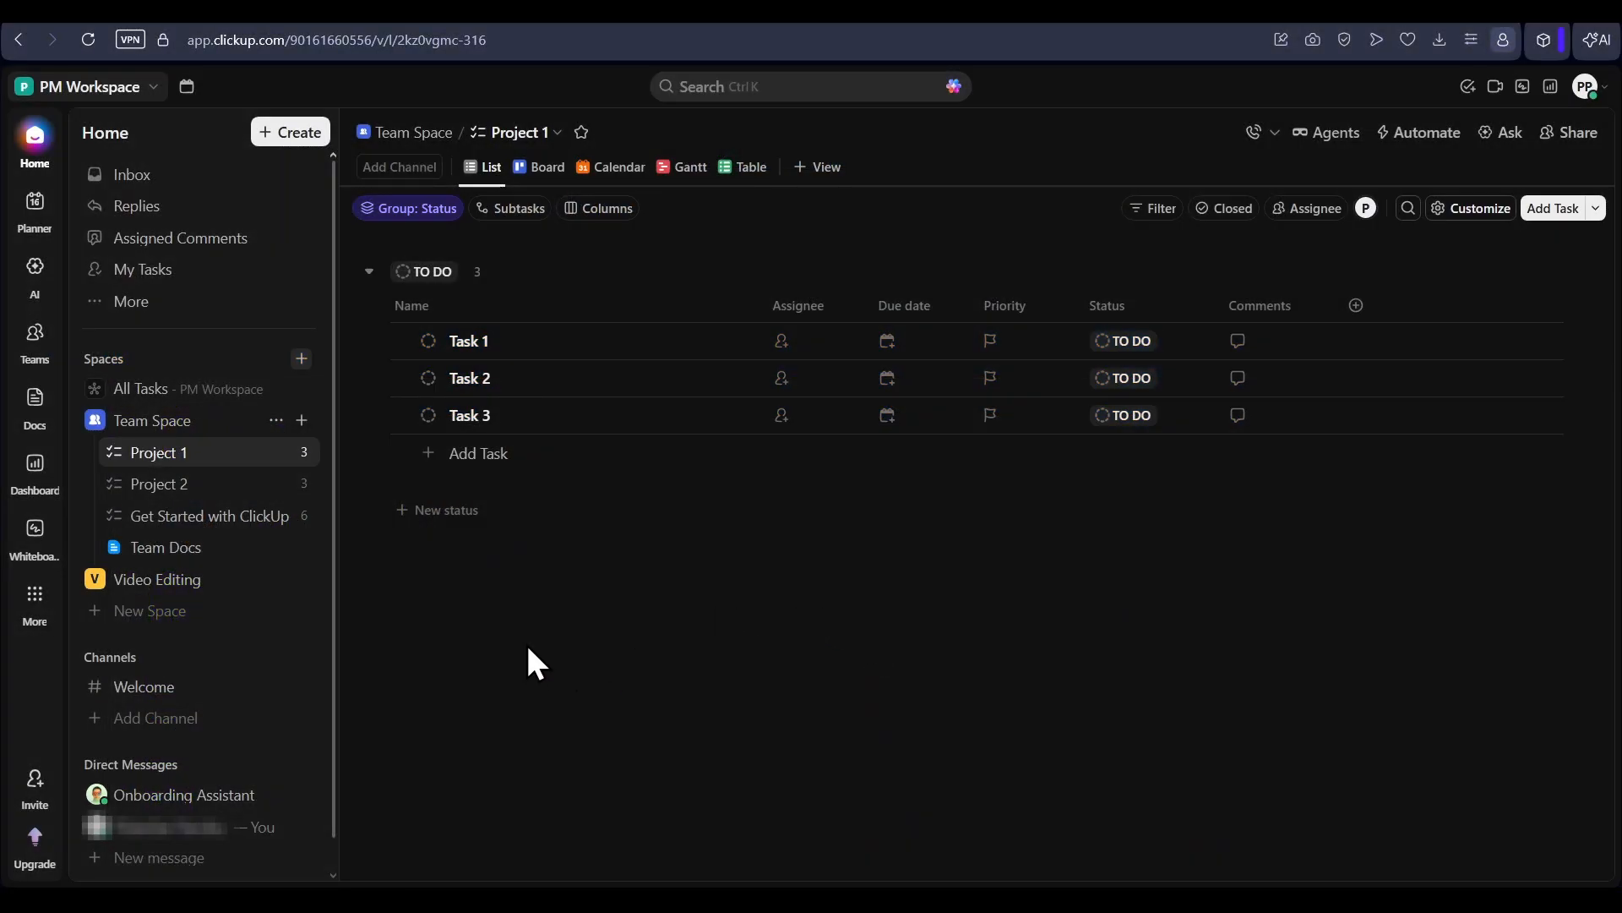
left_click(302, 420)
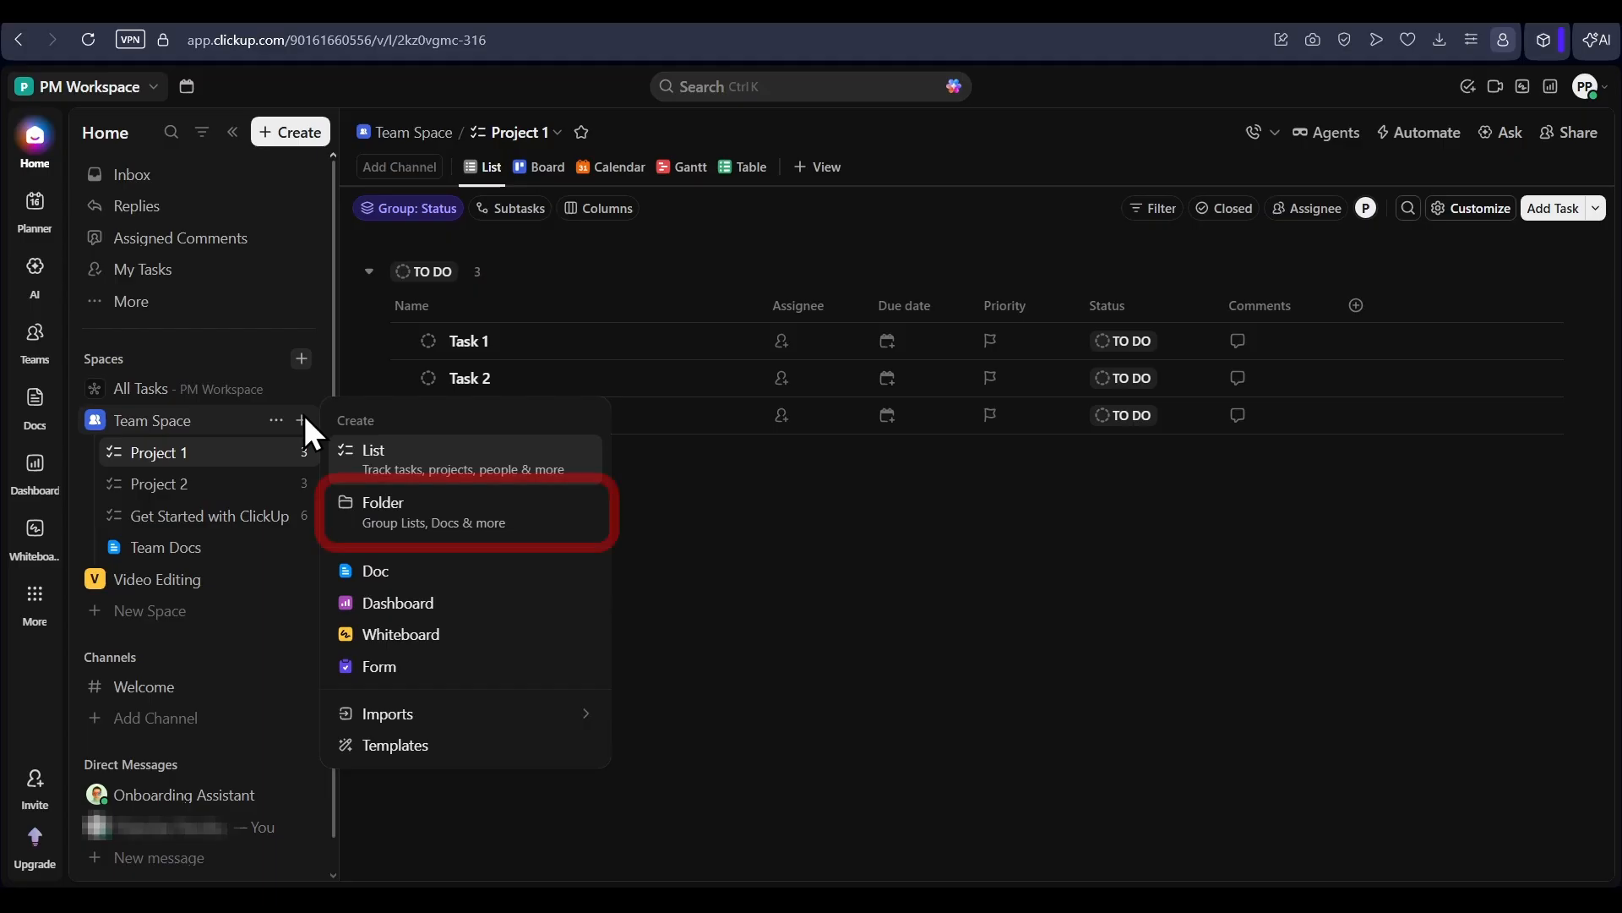
left_click(541, 523)
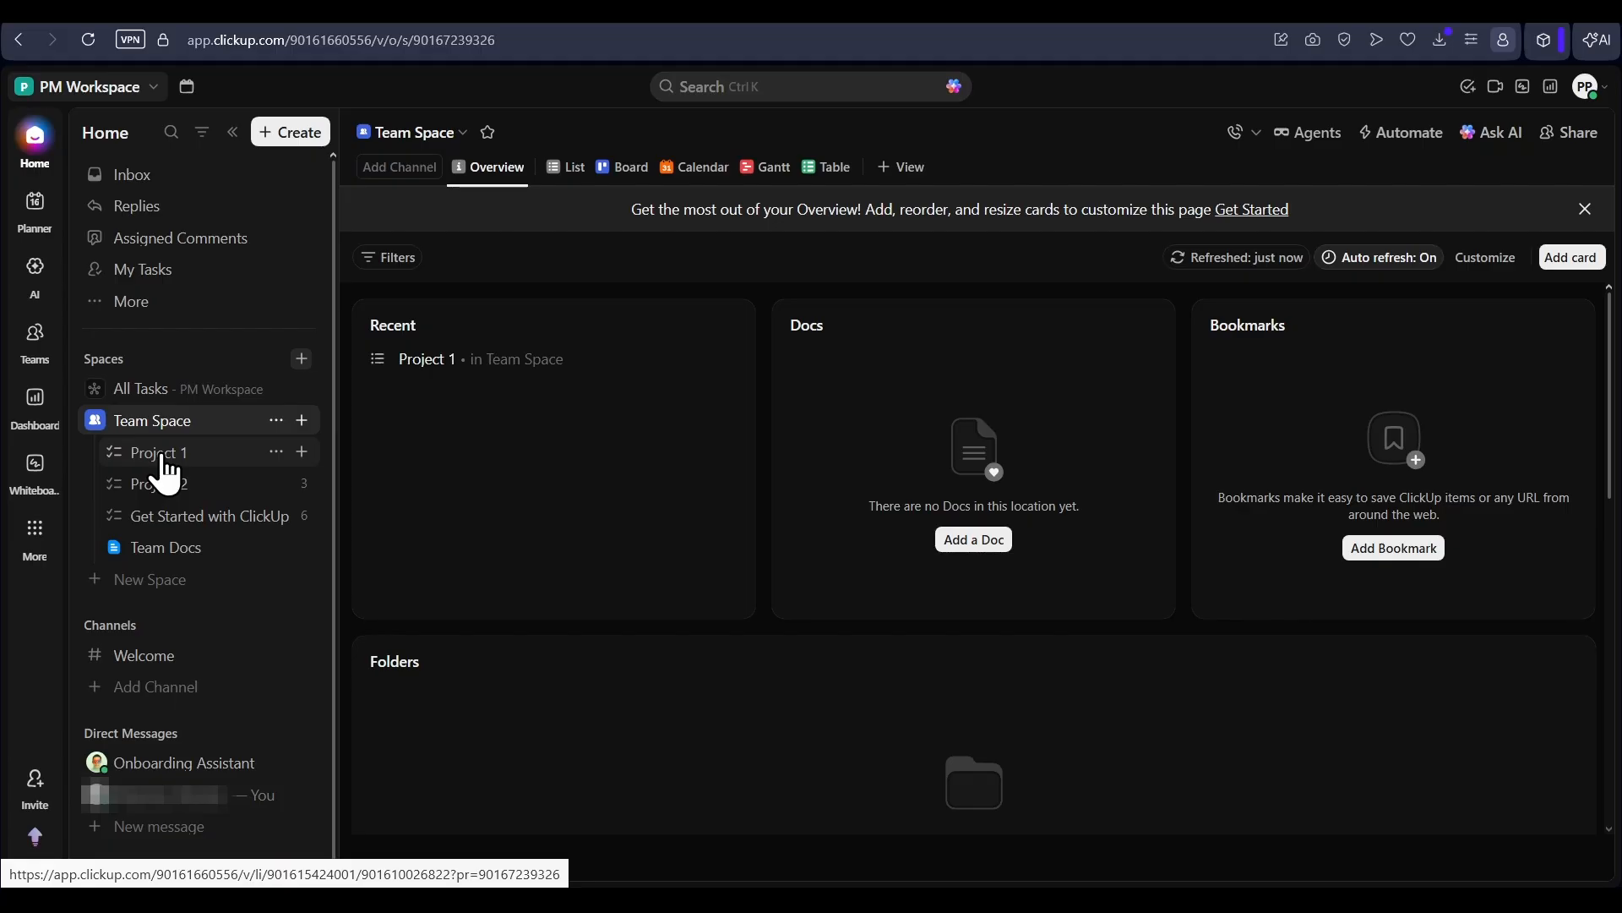
- Open Task 1 in the Project 1 list and examine its fields, subtasks, checklists and attachments
left_click(162, 454)
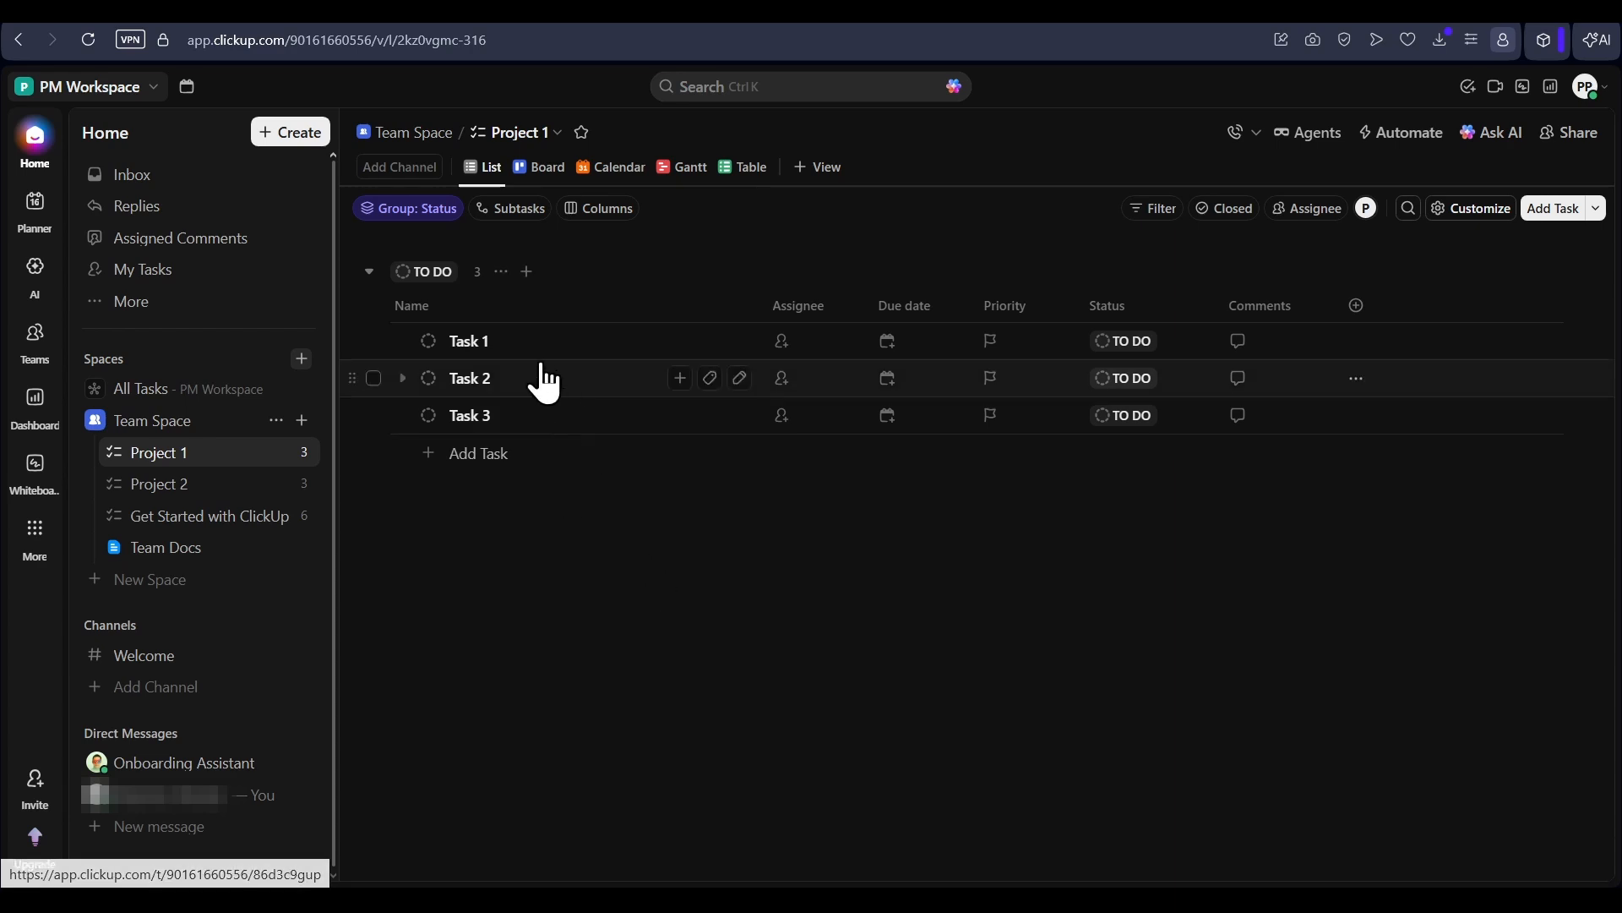
left_click(510, 343)
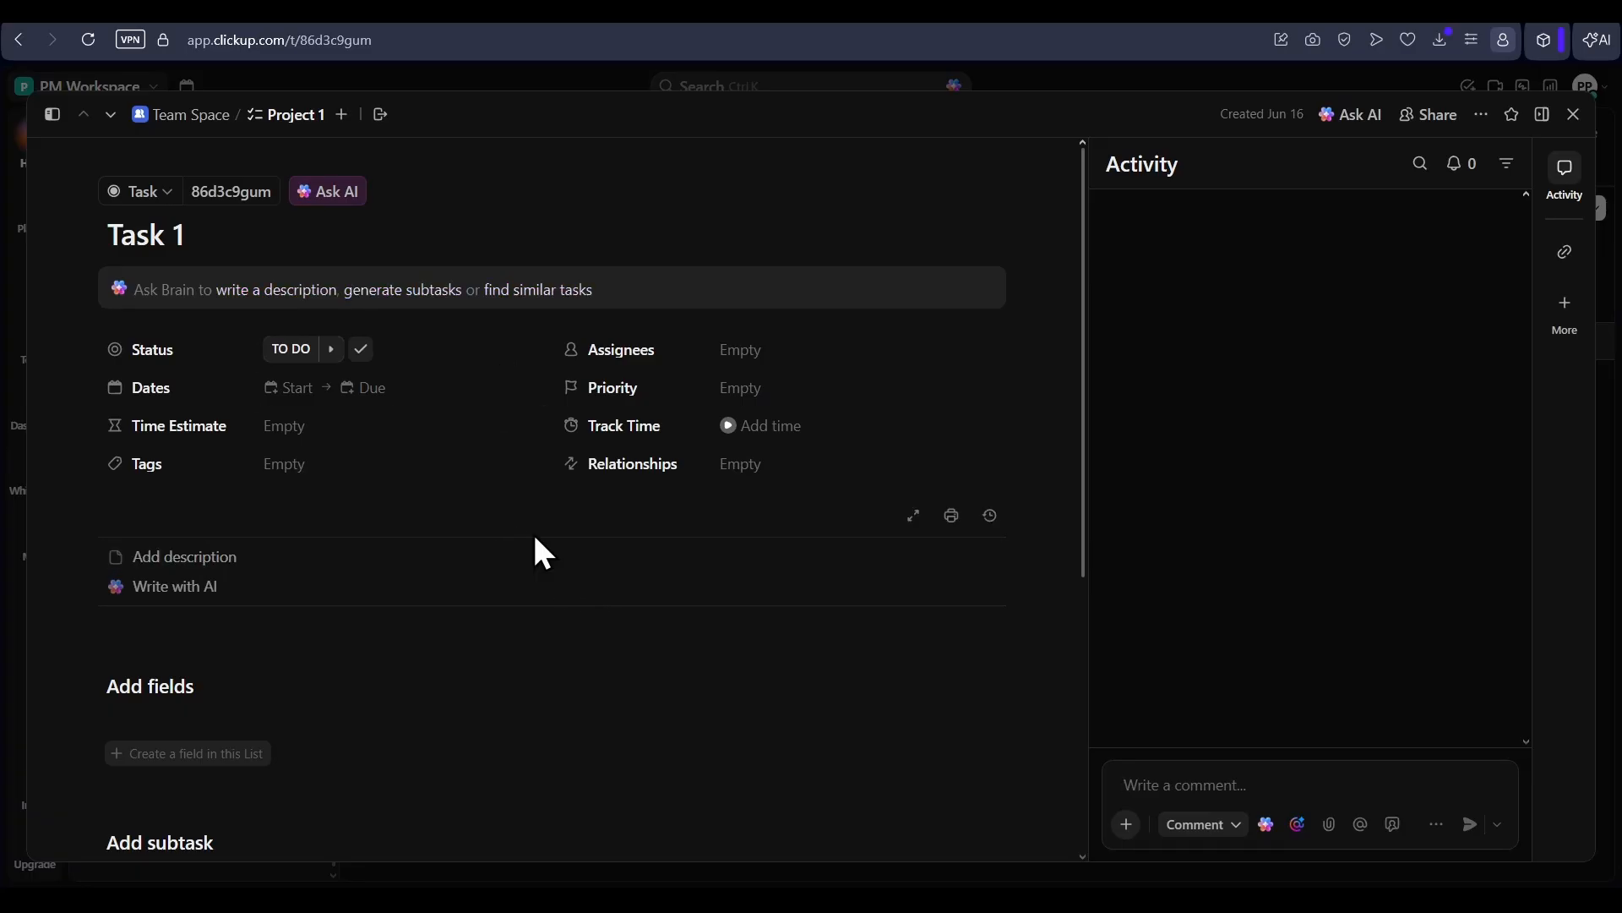
scroll(536, 550, "down", 5)
scroll(535, 537, "down", 2)
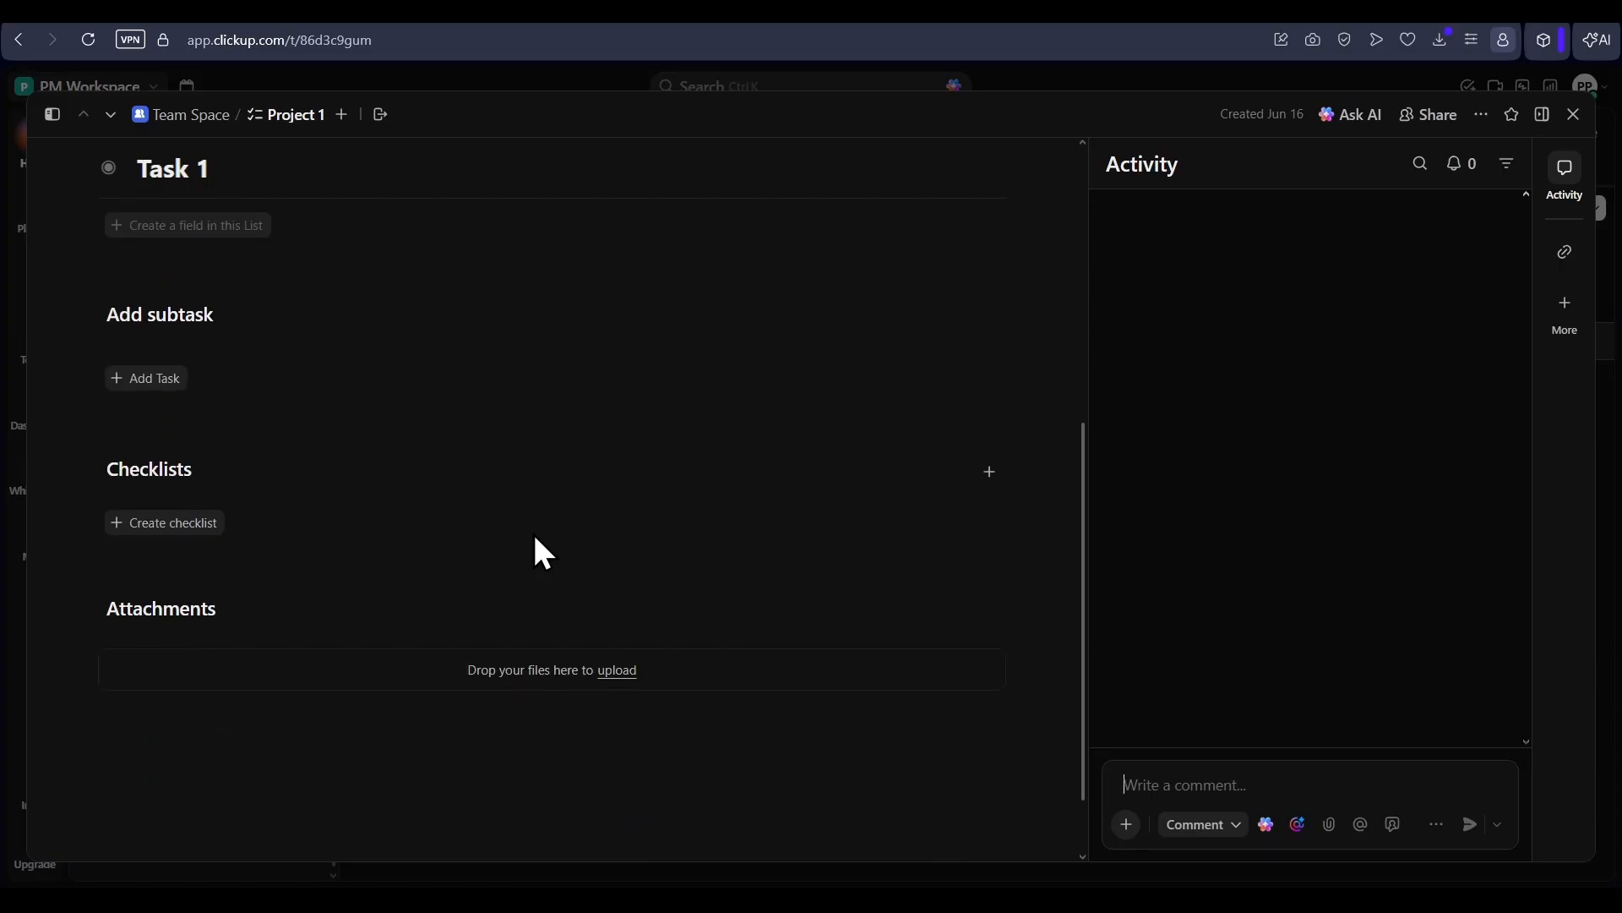
scroll(534, 538, "up", 1)
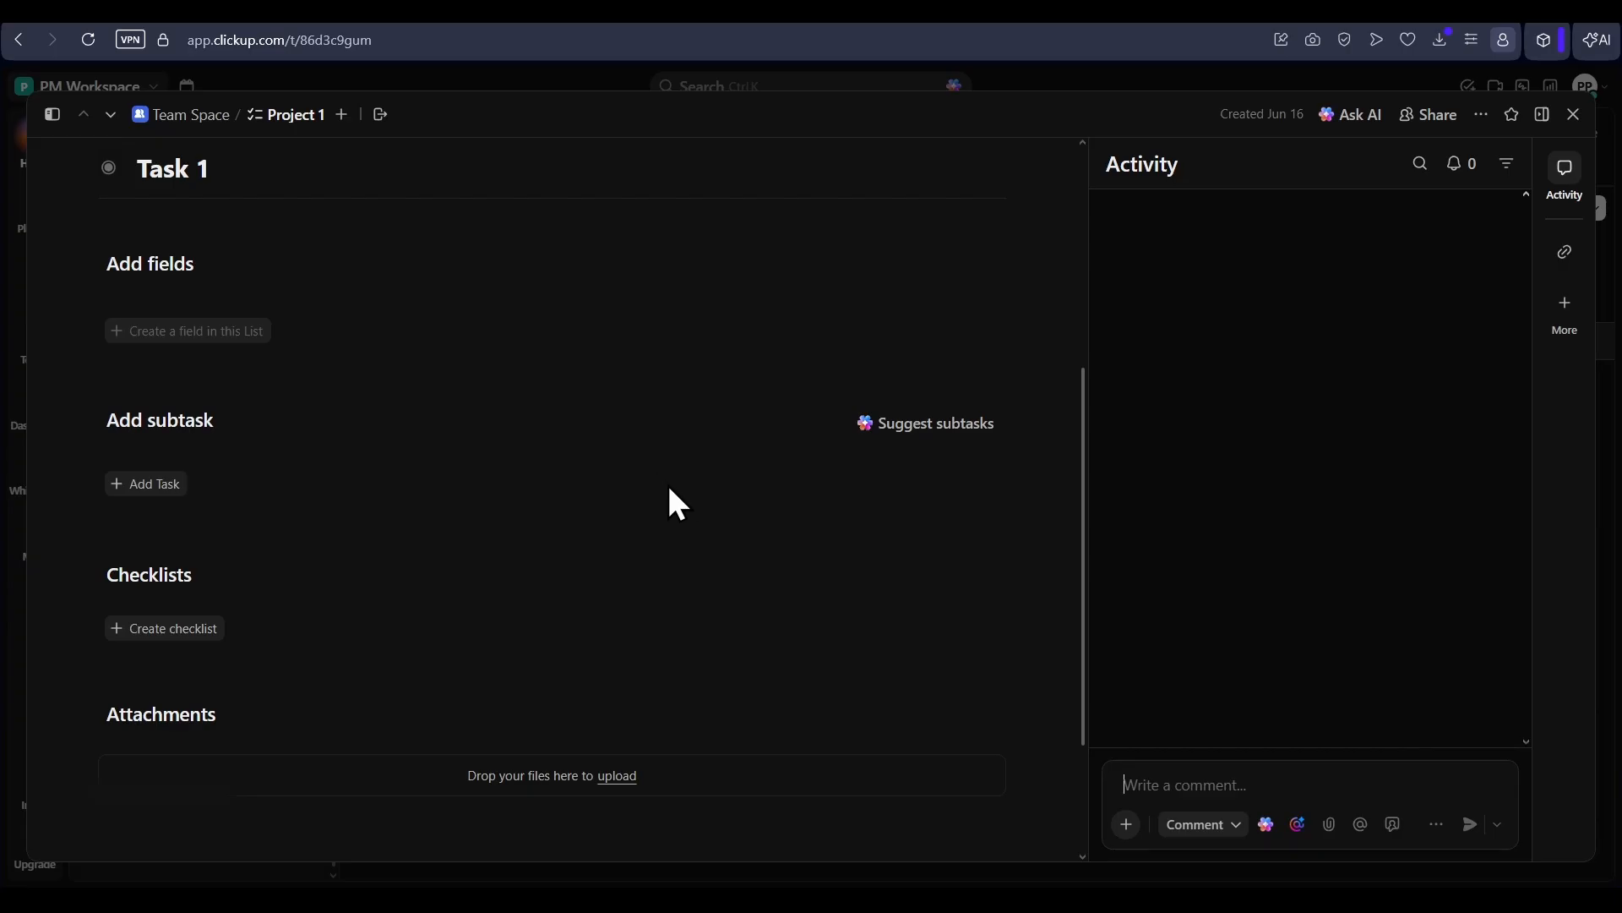
scroll(690, 511, "up", 5)
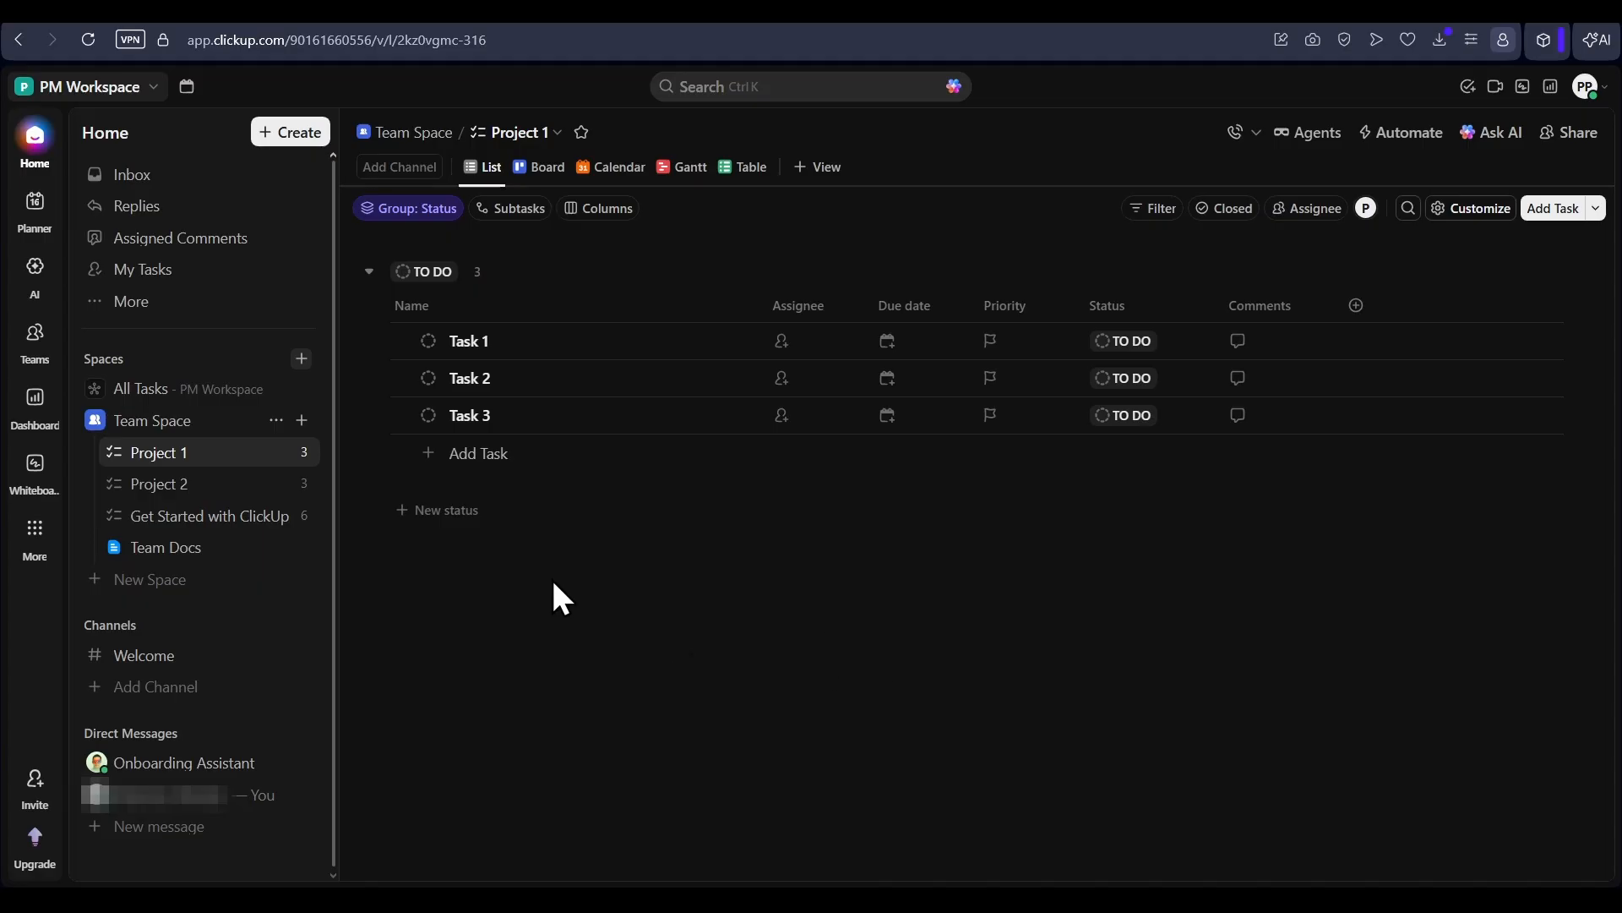
- Start a new Space named "Video Editing" with the description "Video Edits", without using a template
left_click(302, 359)
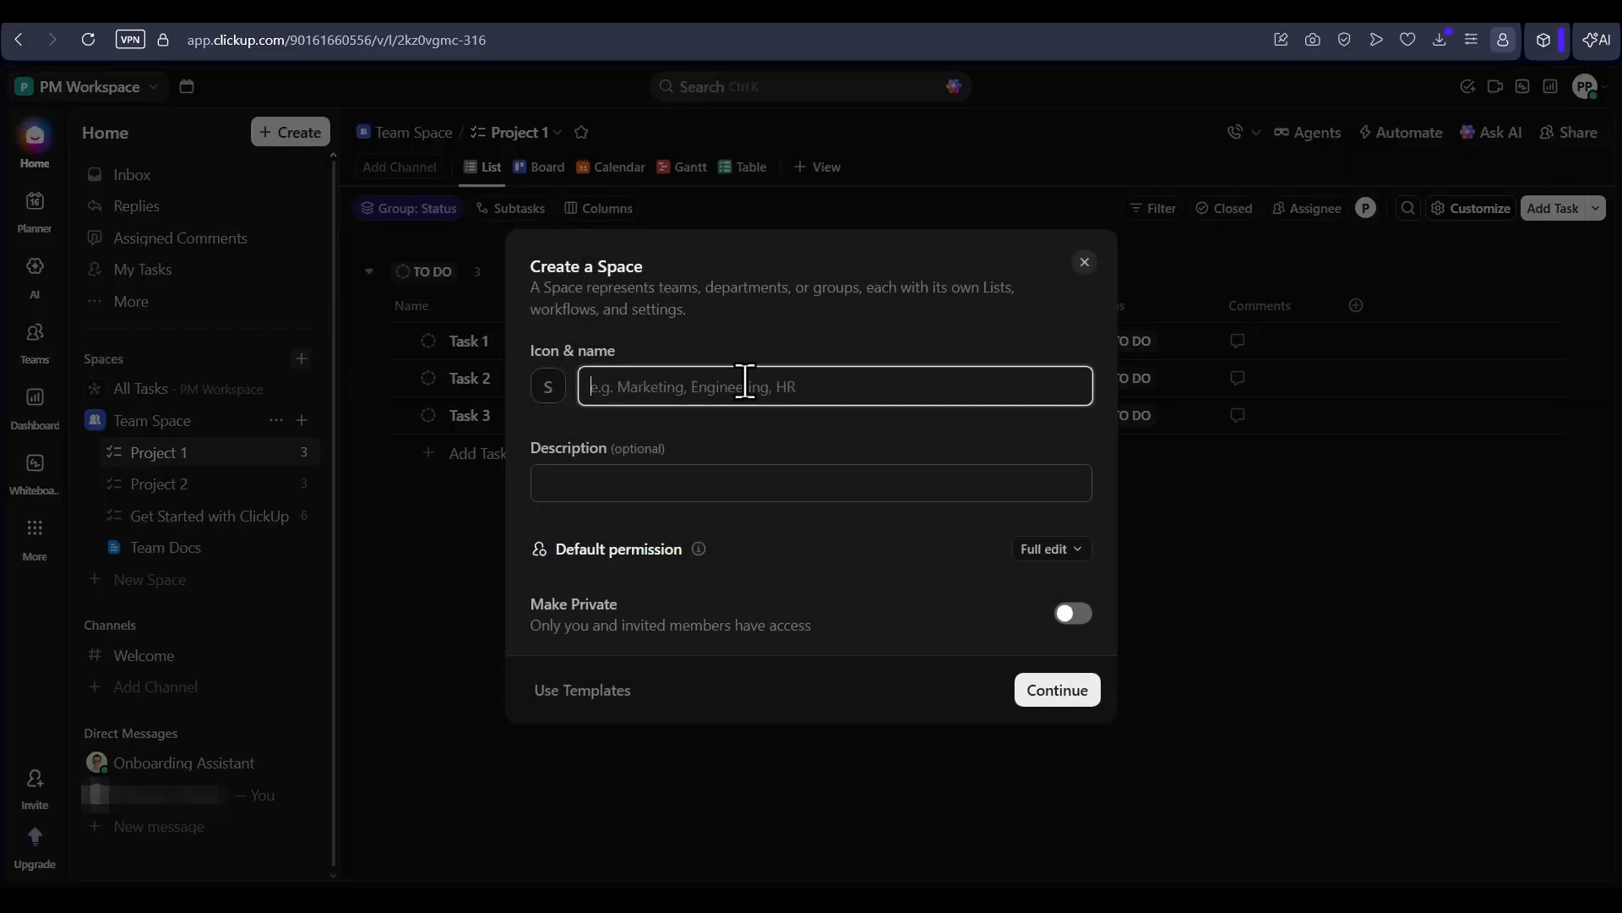
type("Video ")
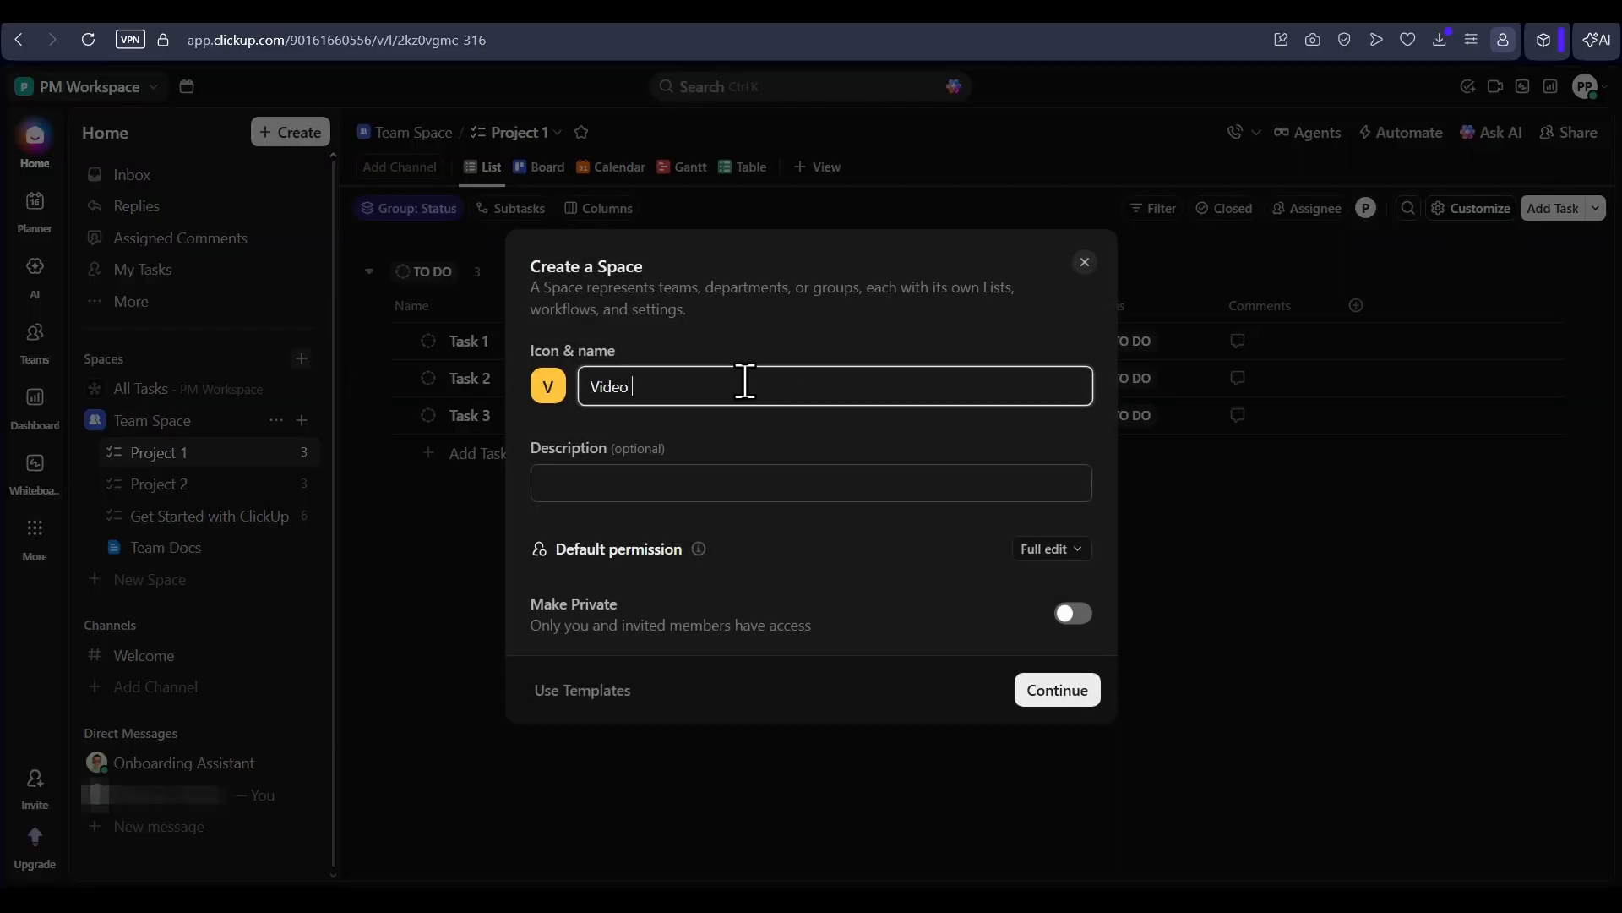
type("Editing")
left_click(731, 488)
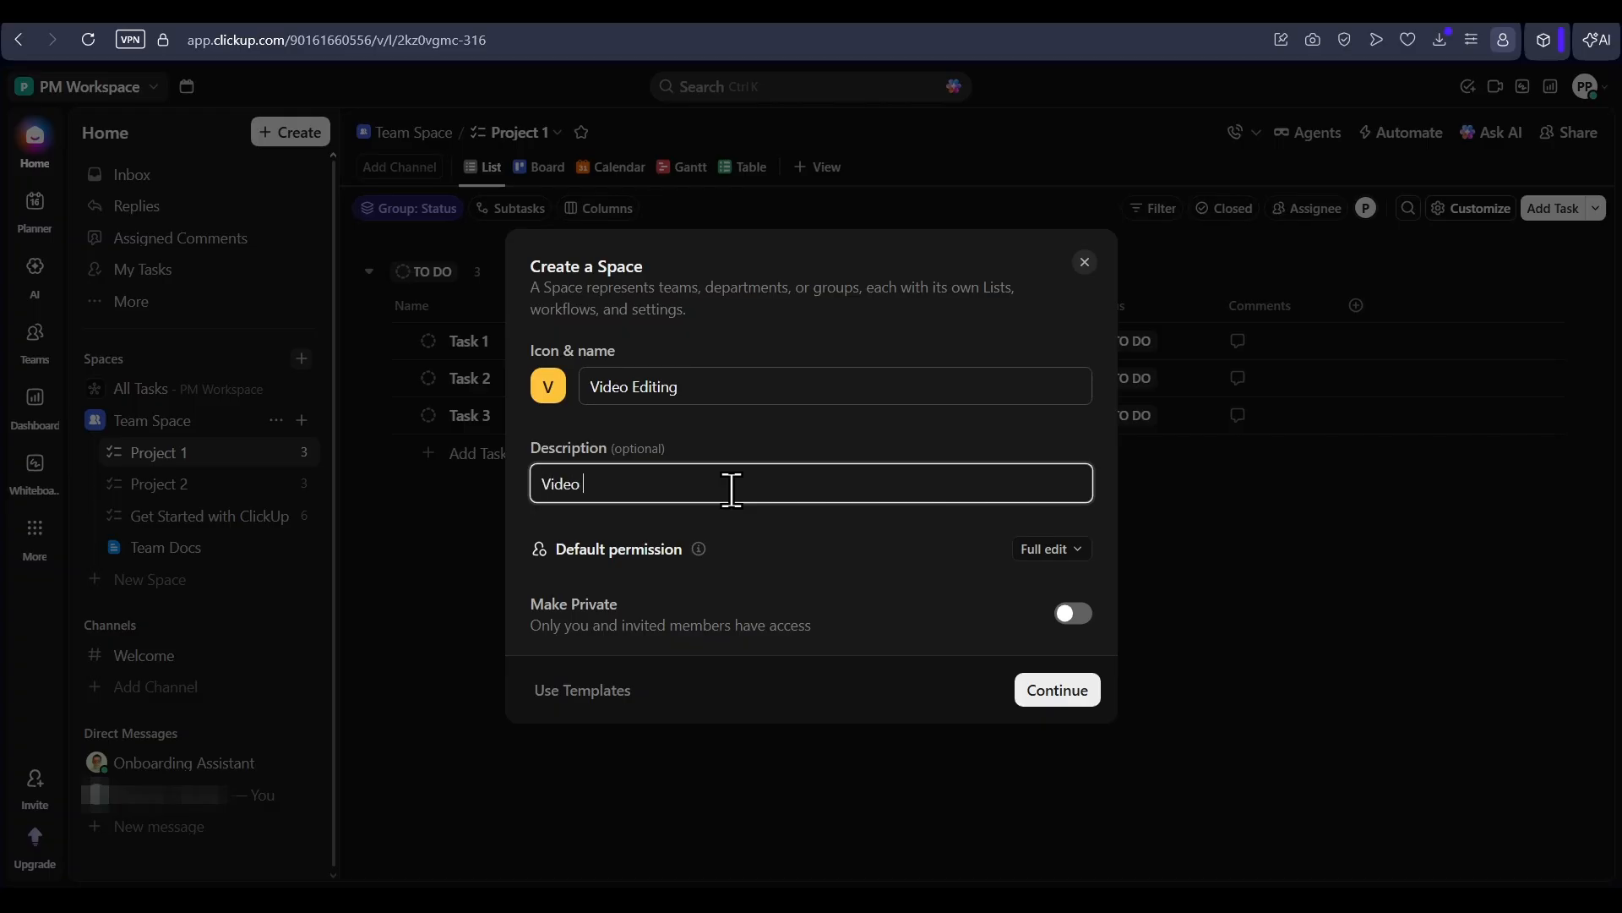
type("Video Edits")
left_click(574, 692)
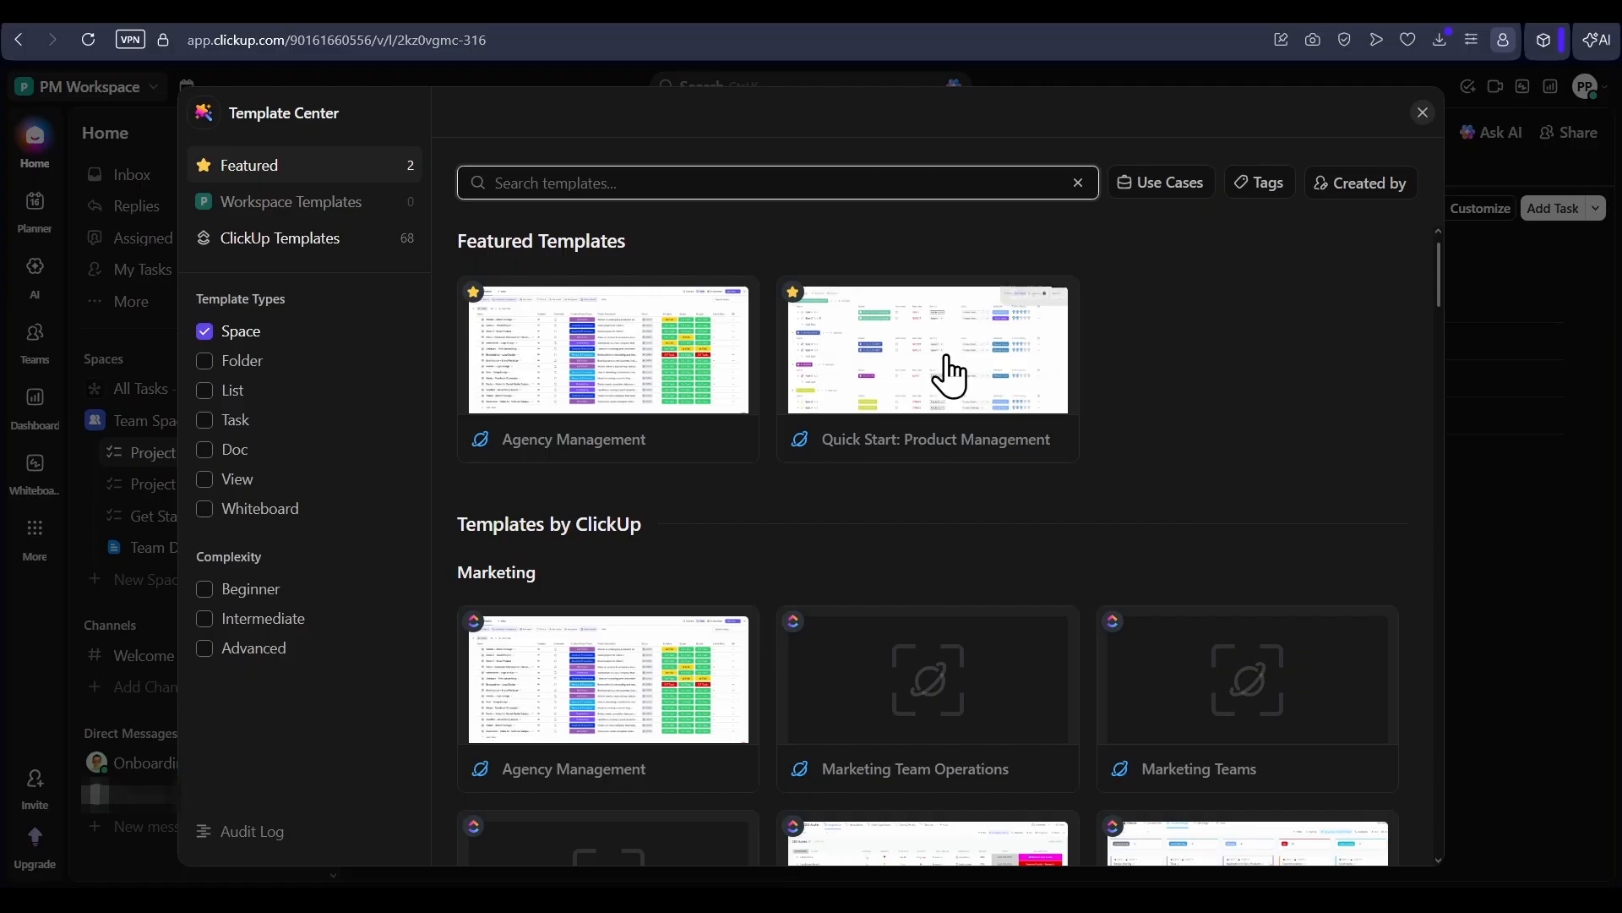
key("Escape")
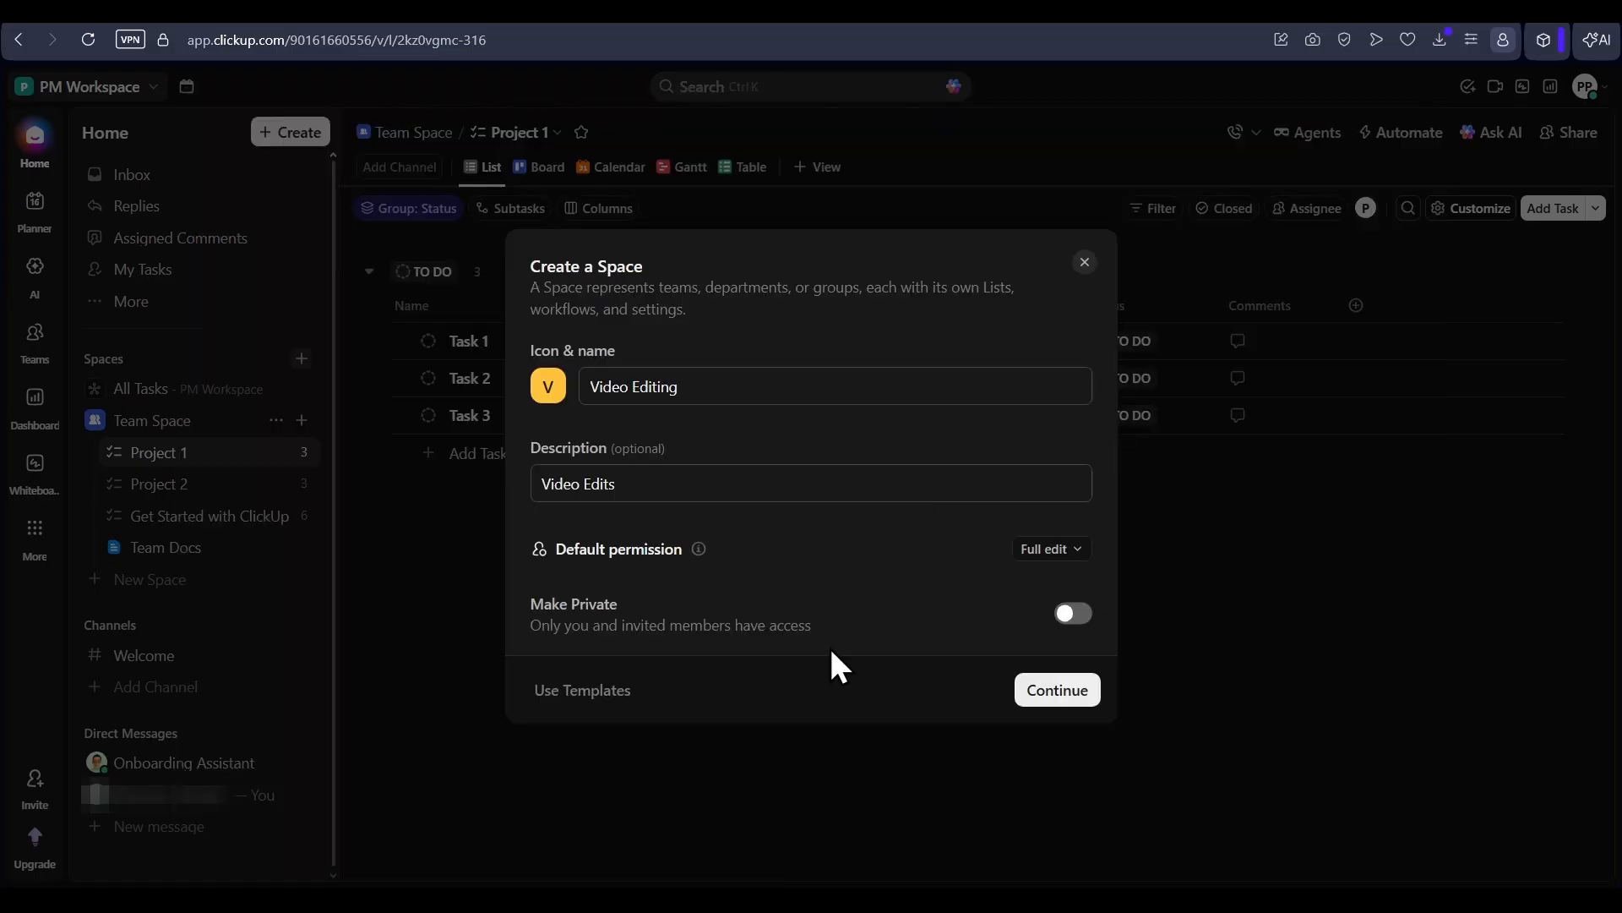
- Choose the Project Management workflow for the Video Editing Space and create the Space
left_click(1063, 698)
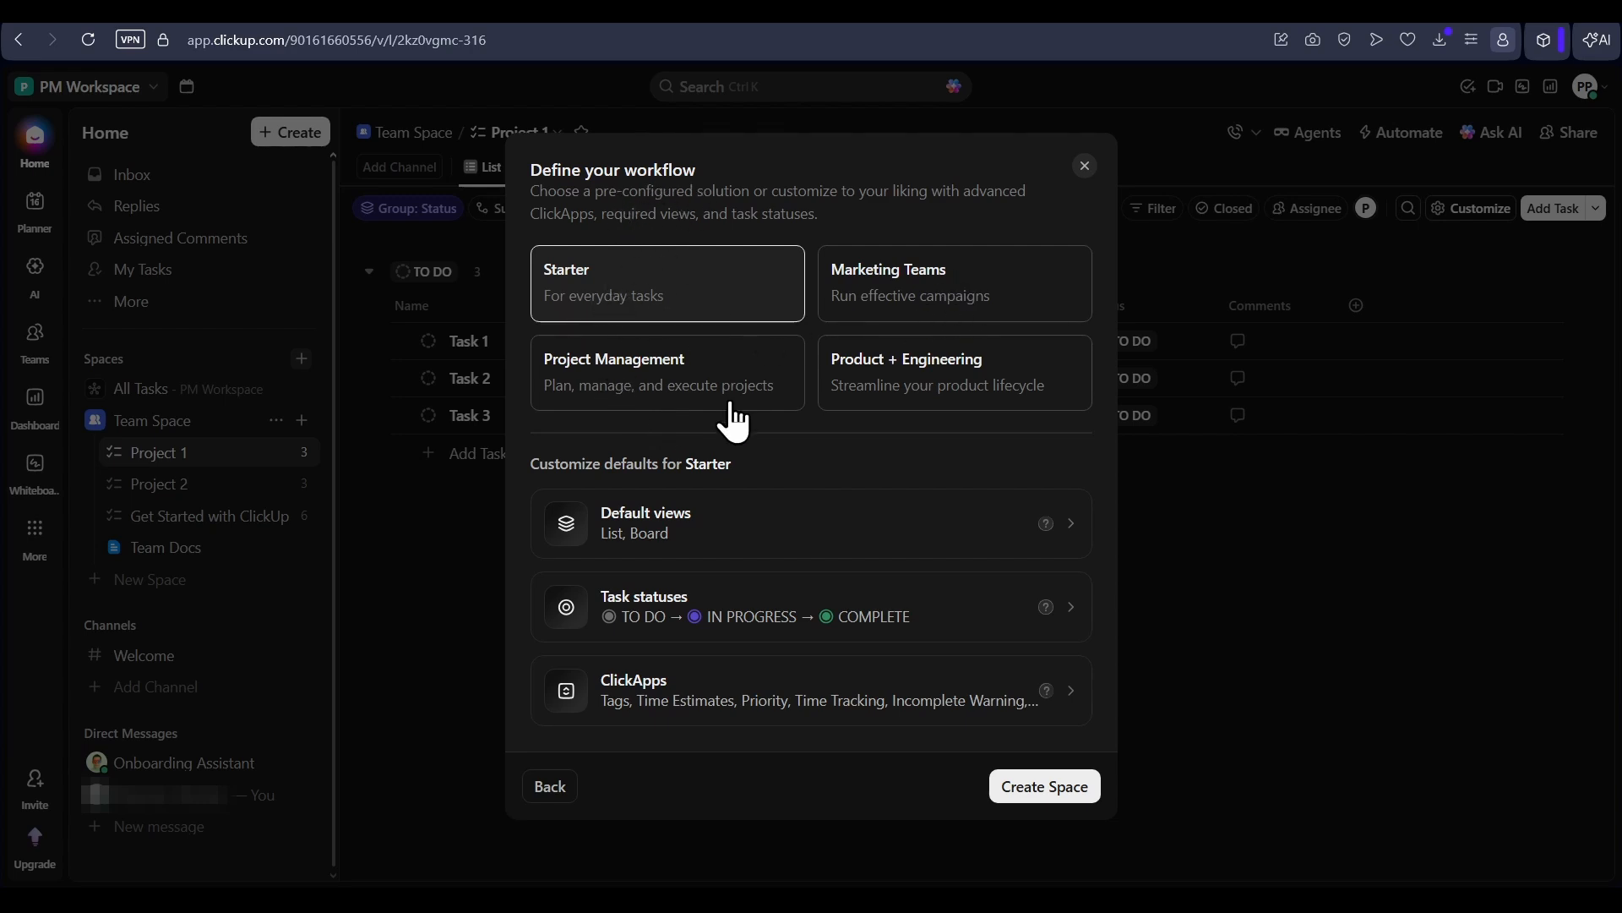
left_click(640, 391)
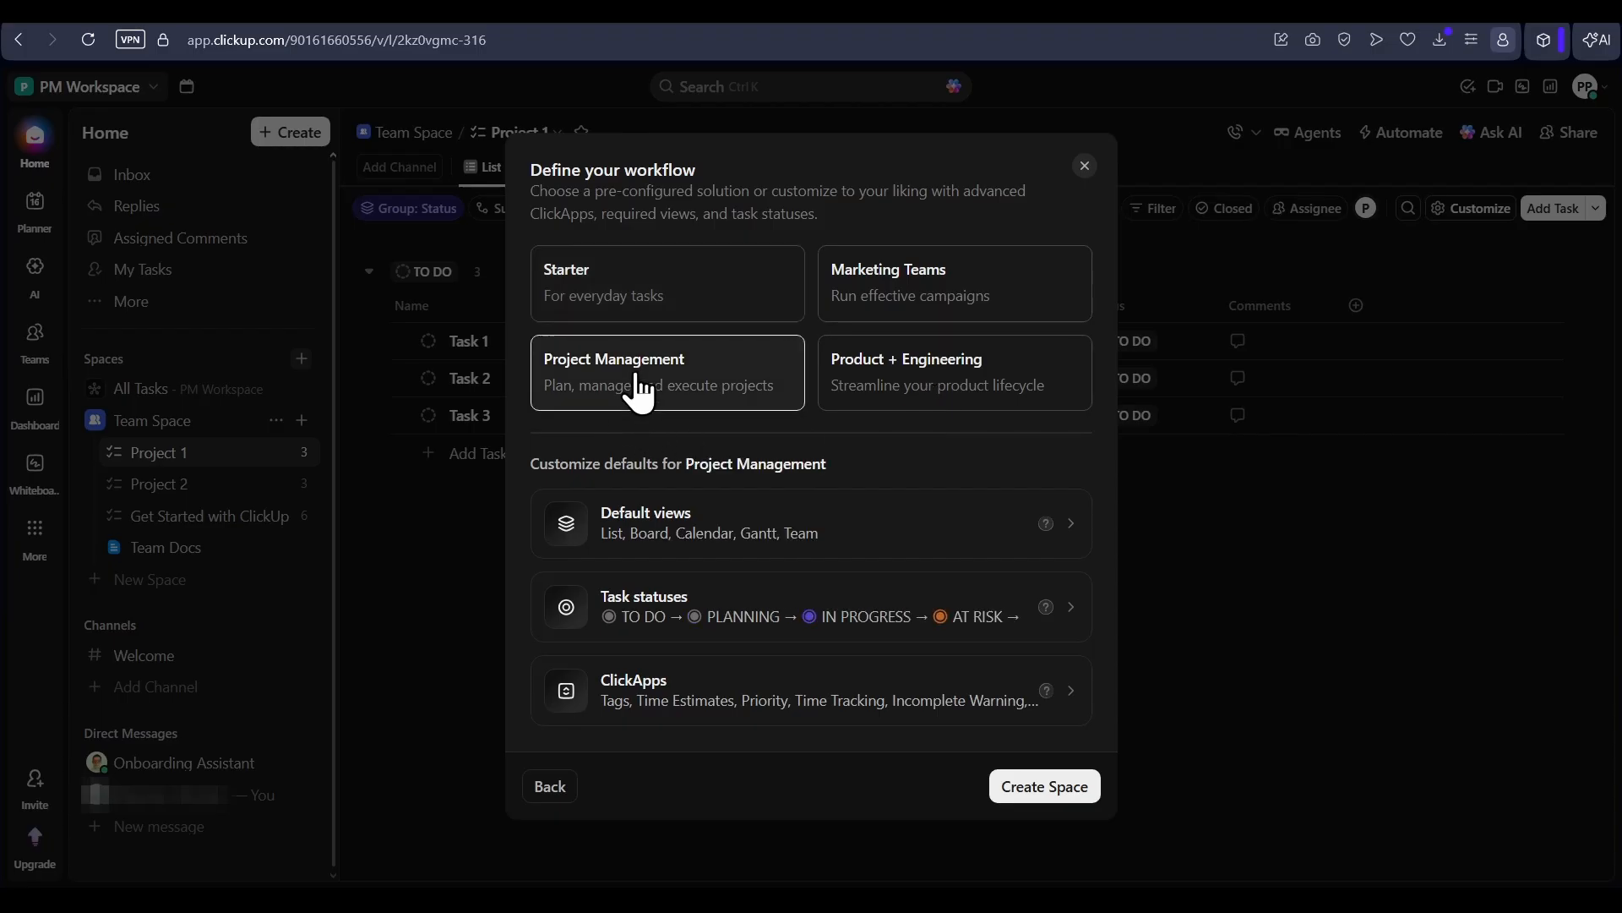
left_click(1027, 787)
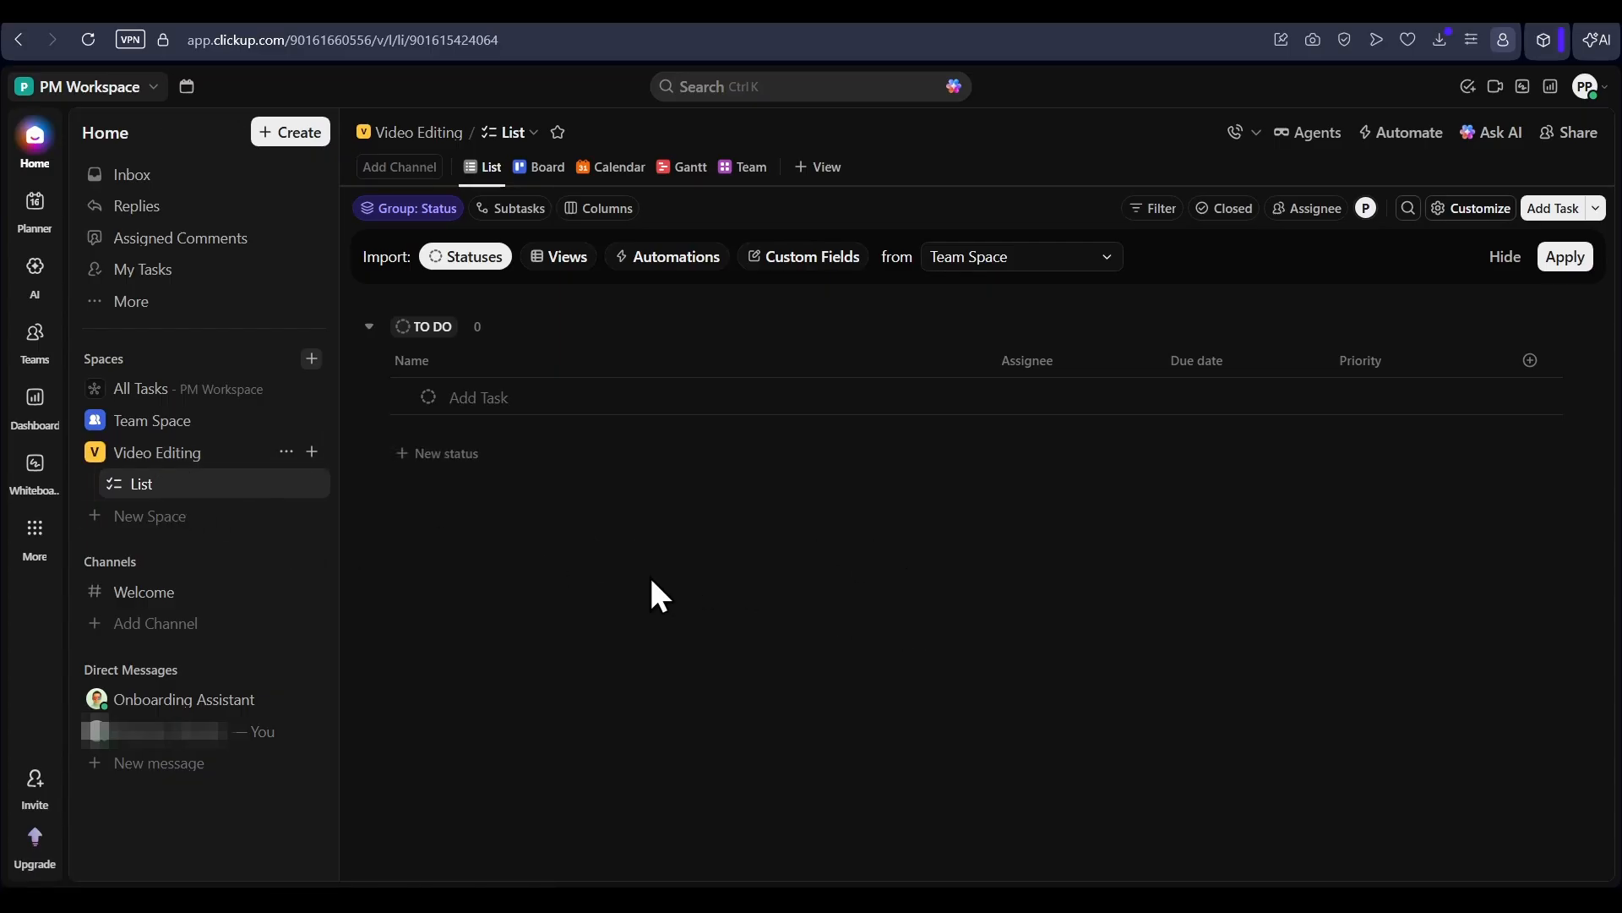
- Create a list named "Footage" in the Video Editing Space
left_click(312, 452)
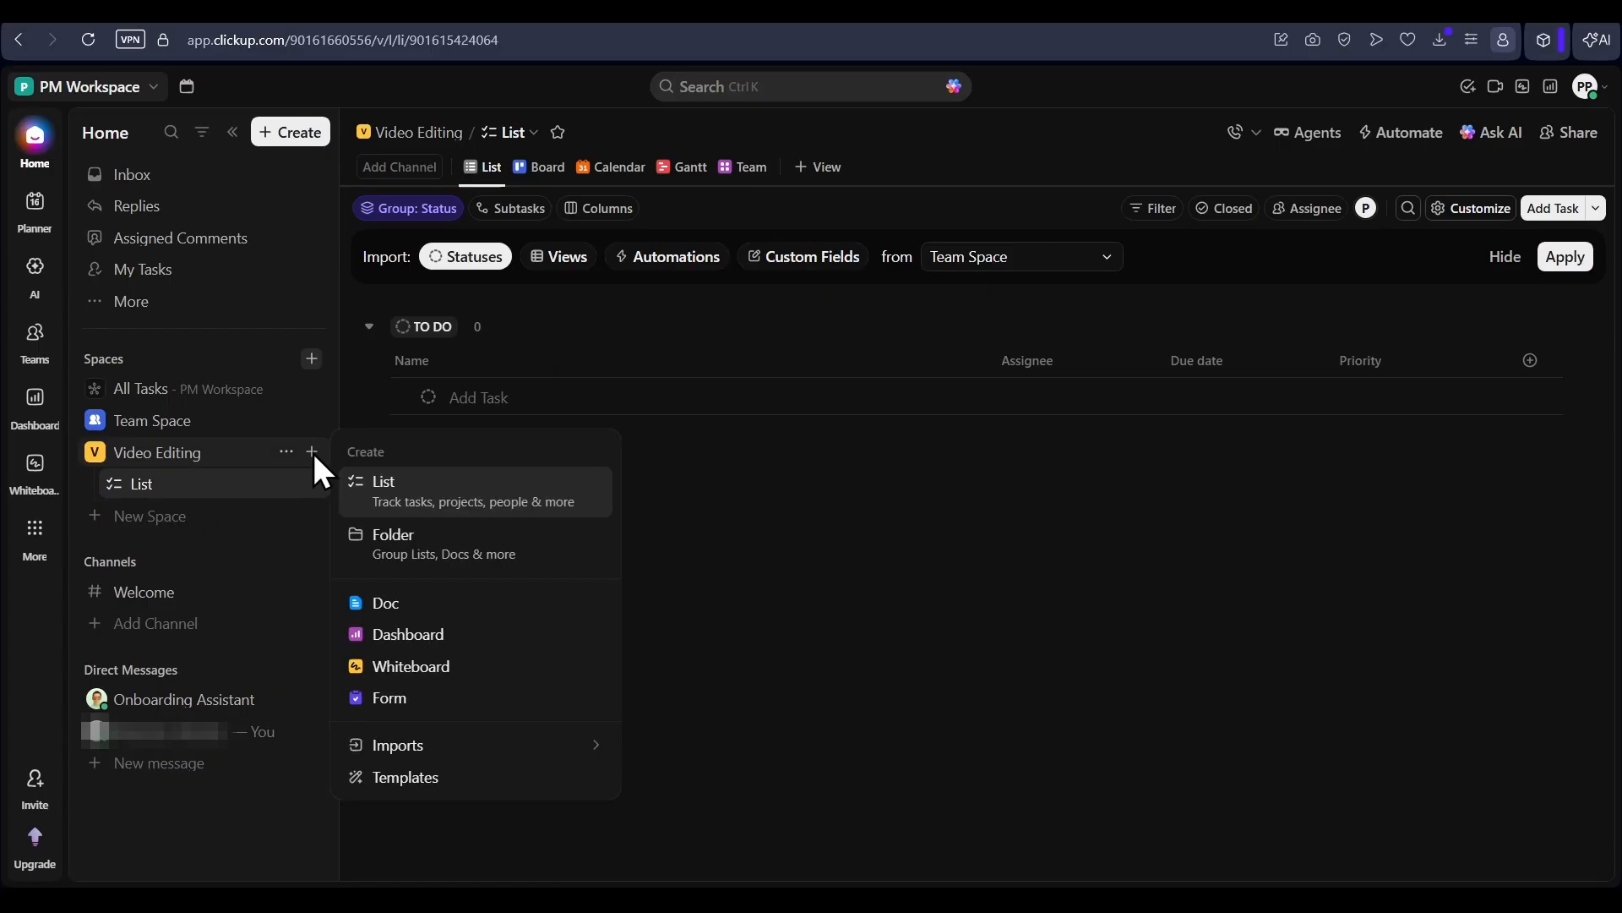
left_click(438, 504)
type("Footage")
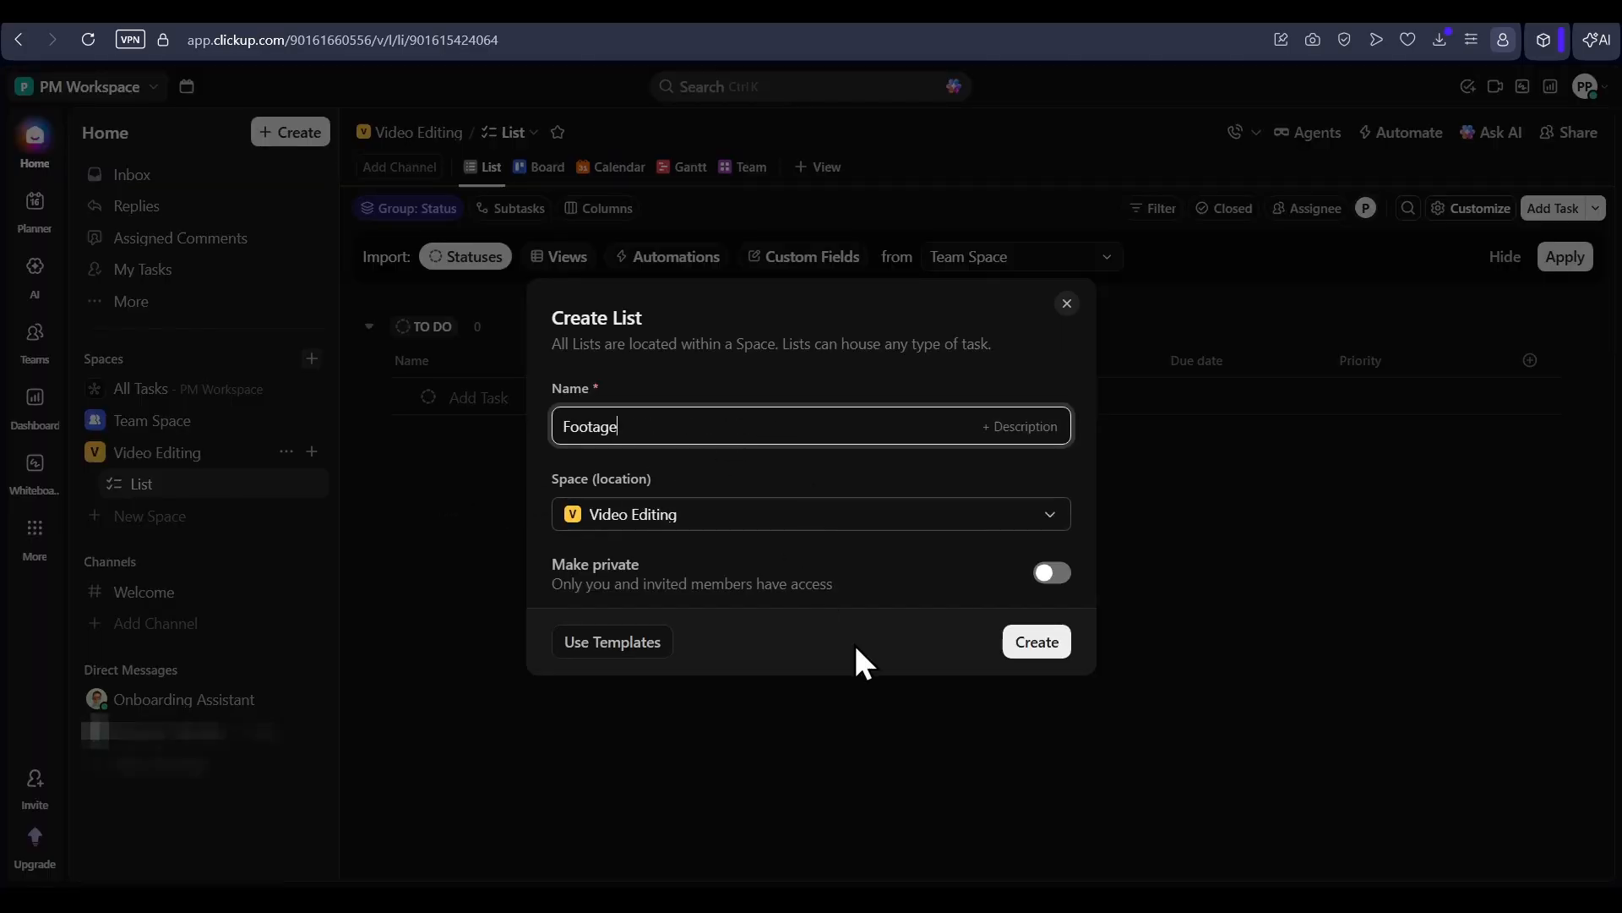
left_click(1039, 645)
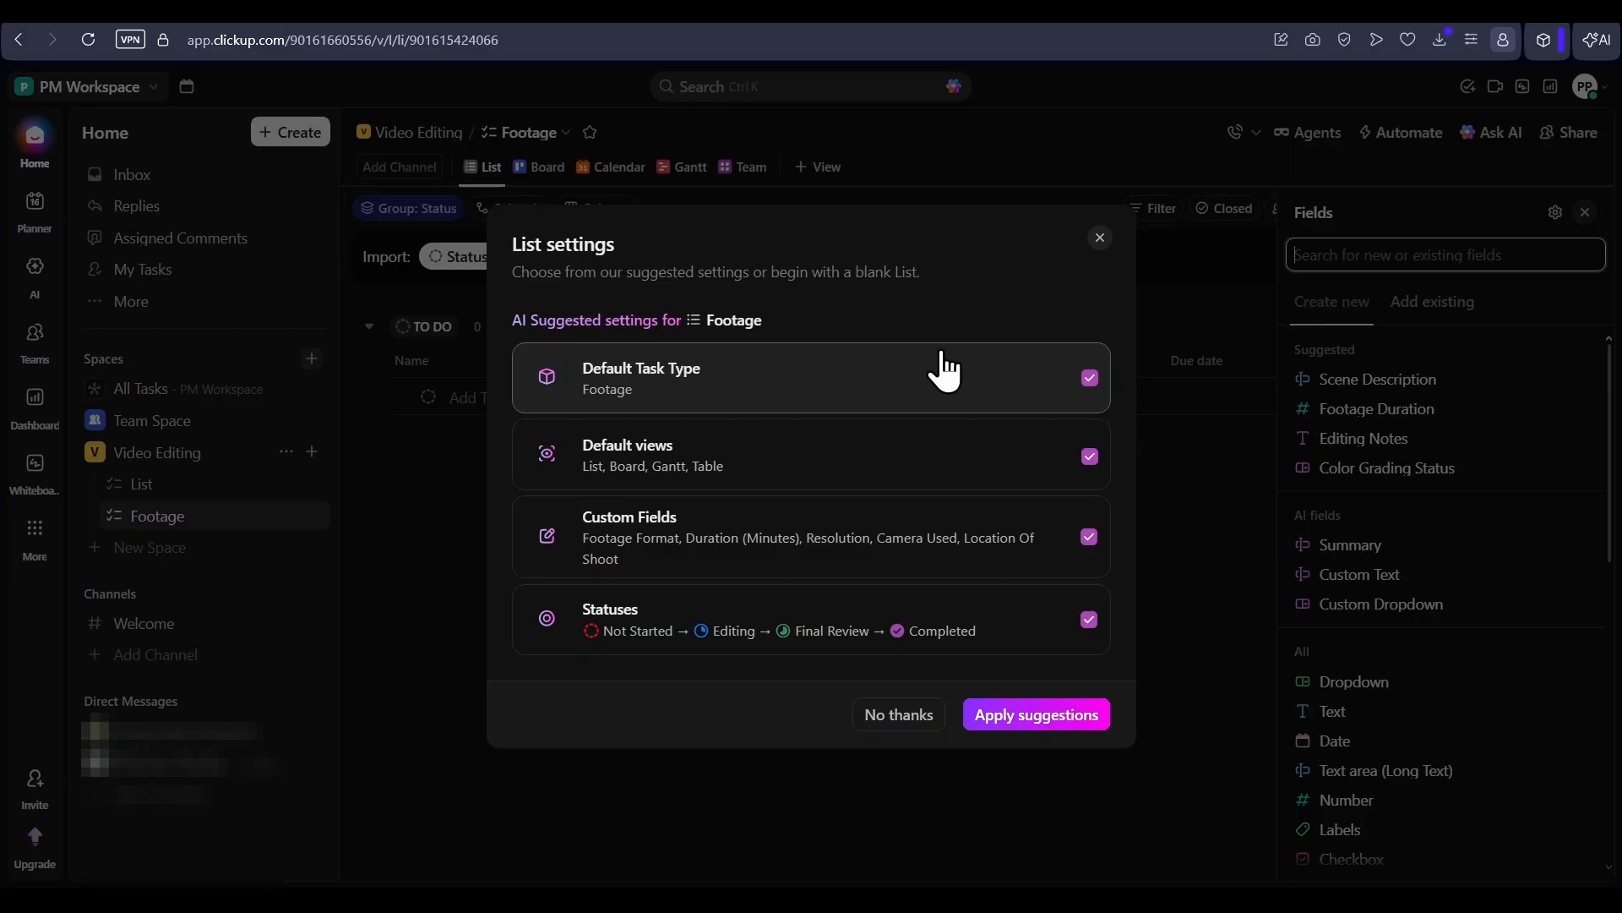
- Apply the AI-suggested settings to the Footage list, and rename the Video Editing Space's other list as Audio
left_click(1031, 714)
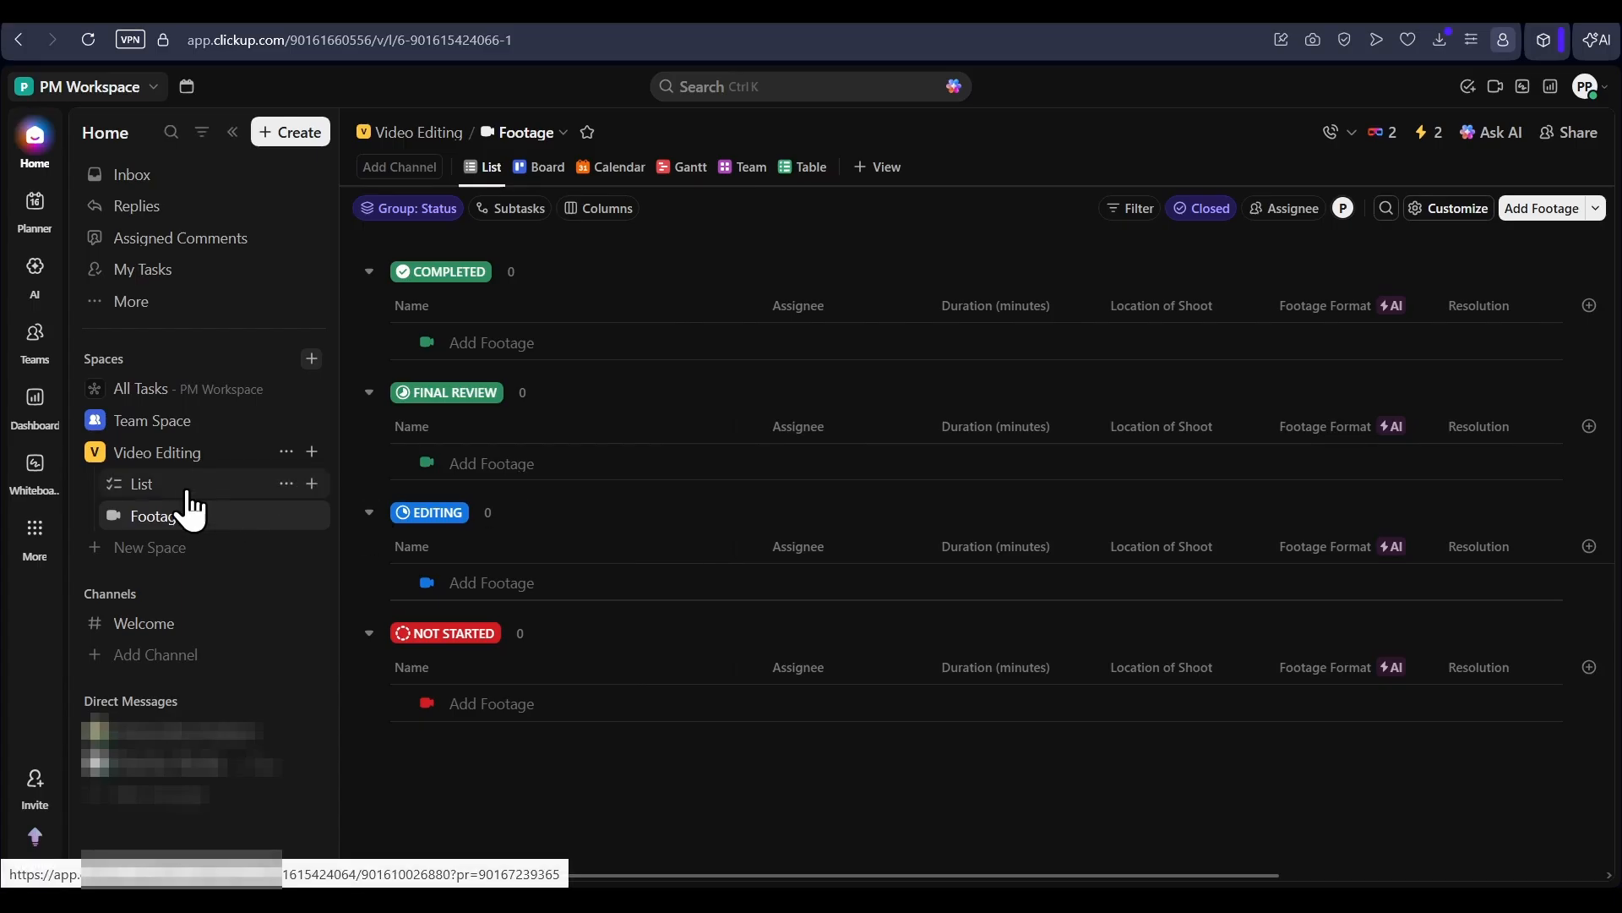
left_click(285, 484)
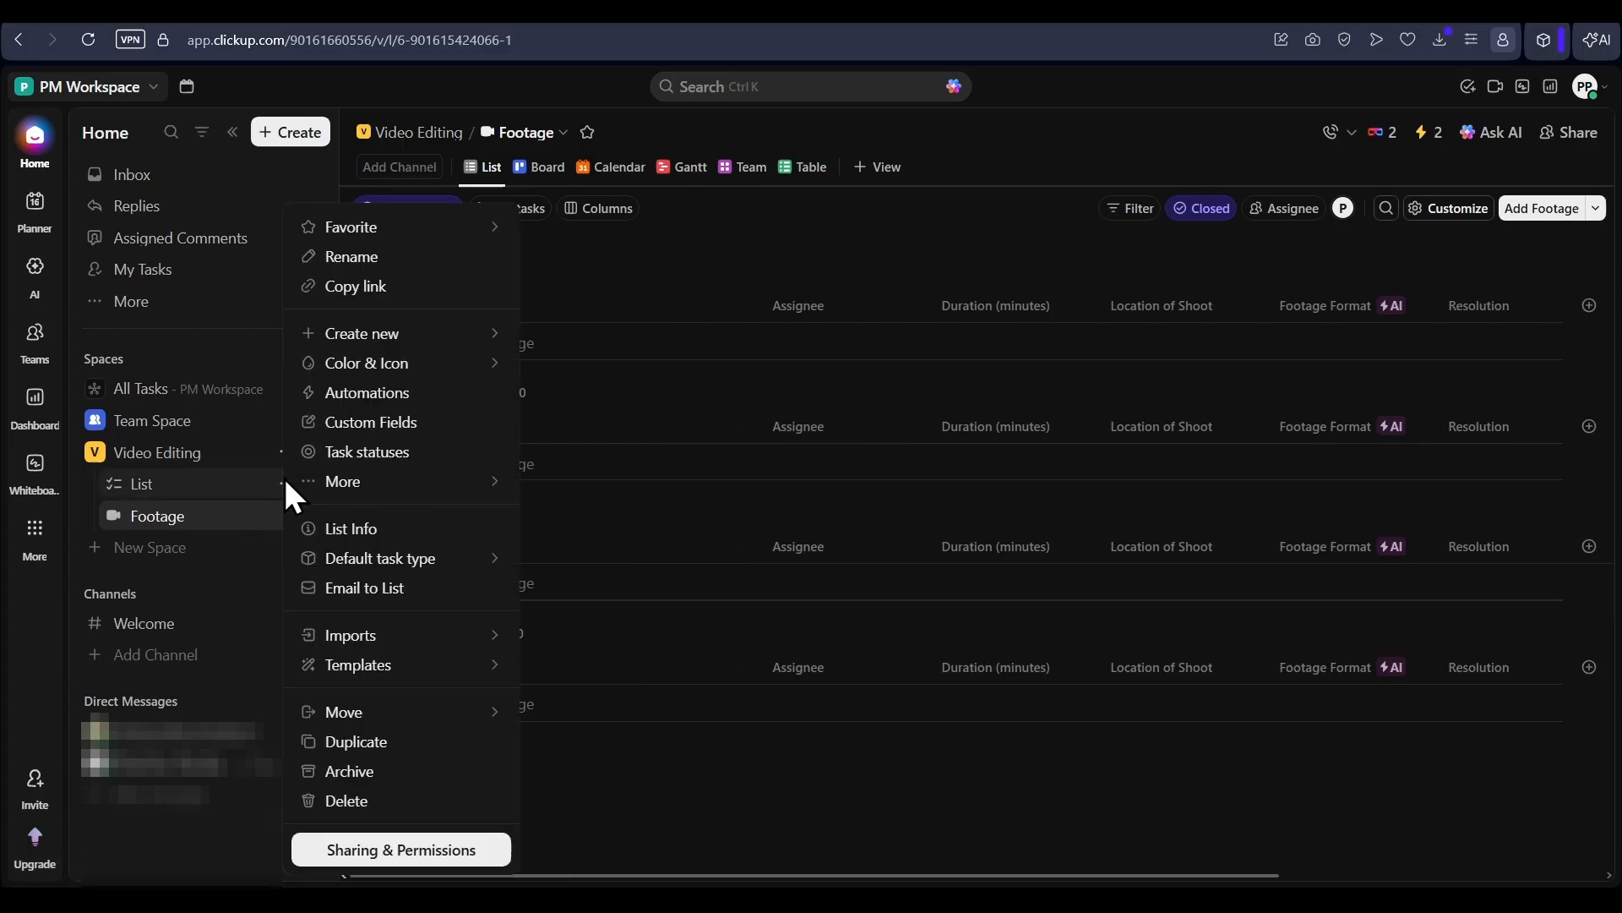
left_click(373, 258)
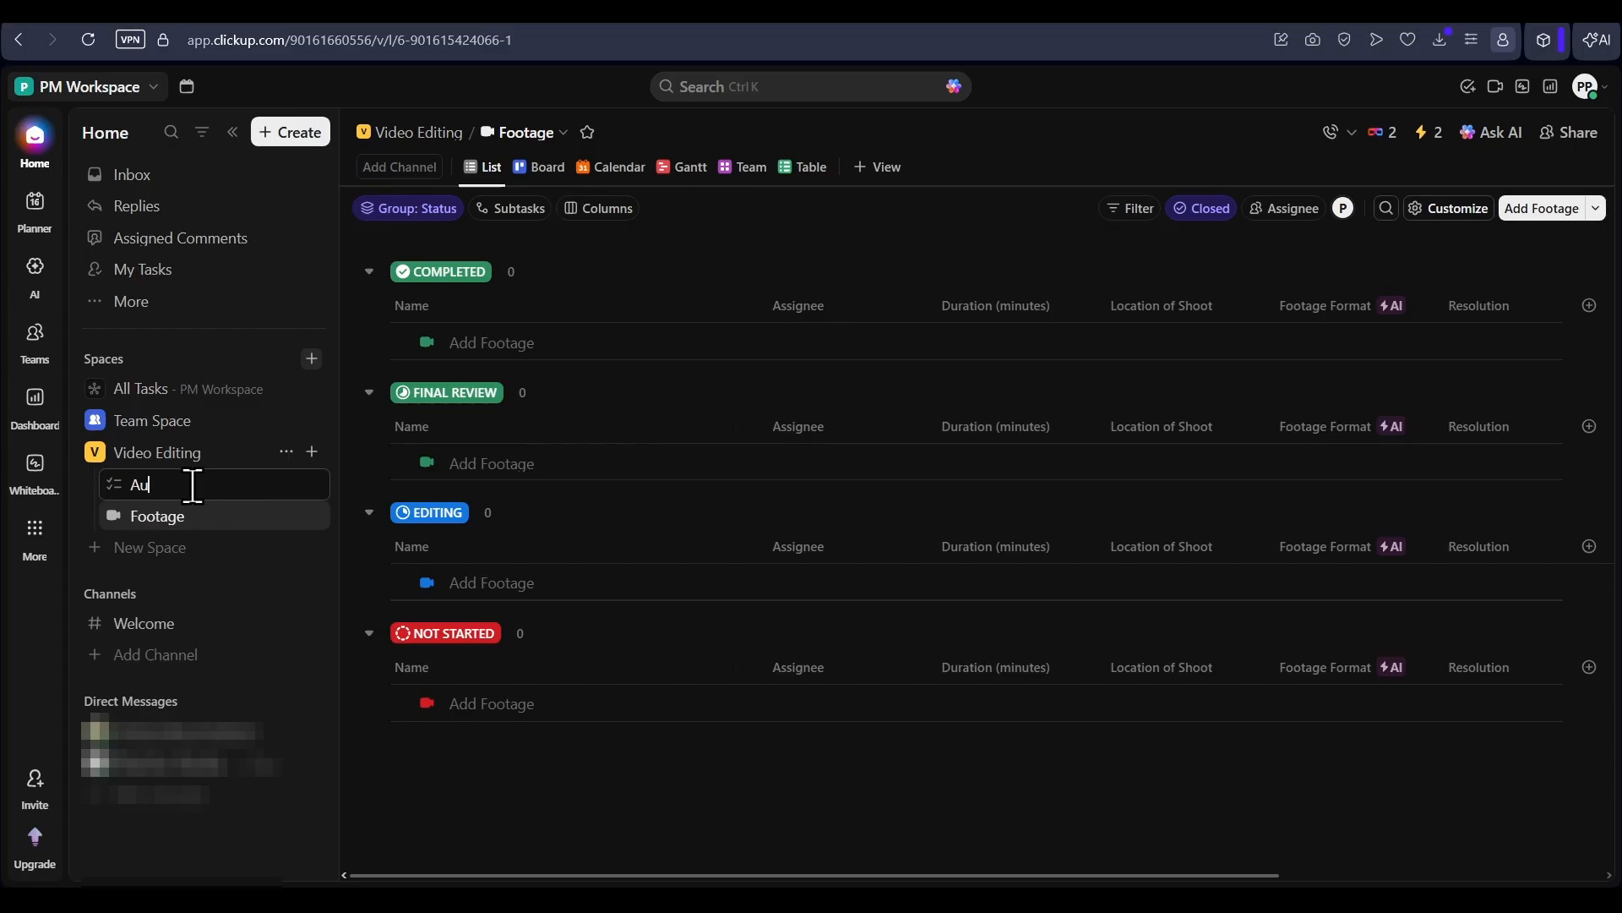
left_click(626, 774)
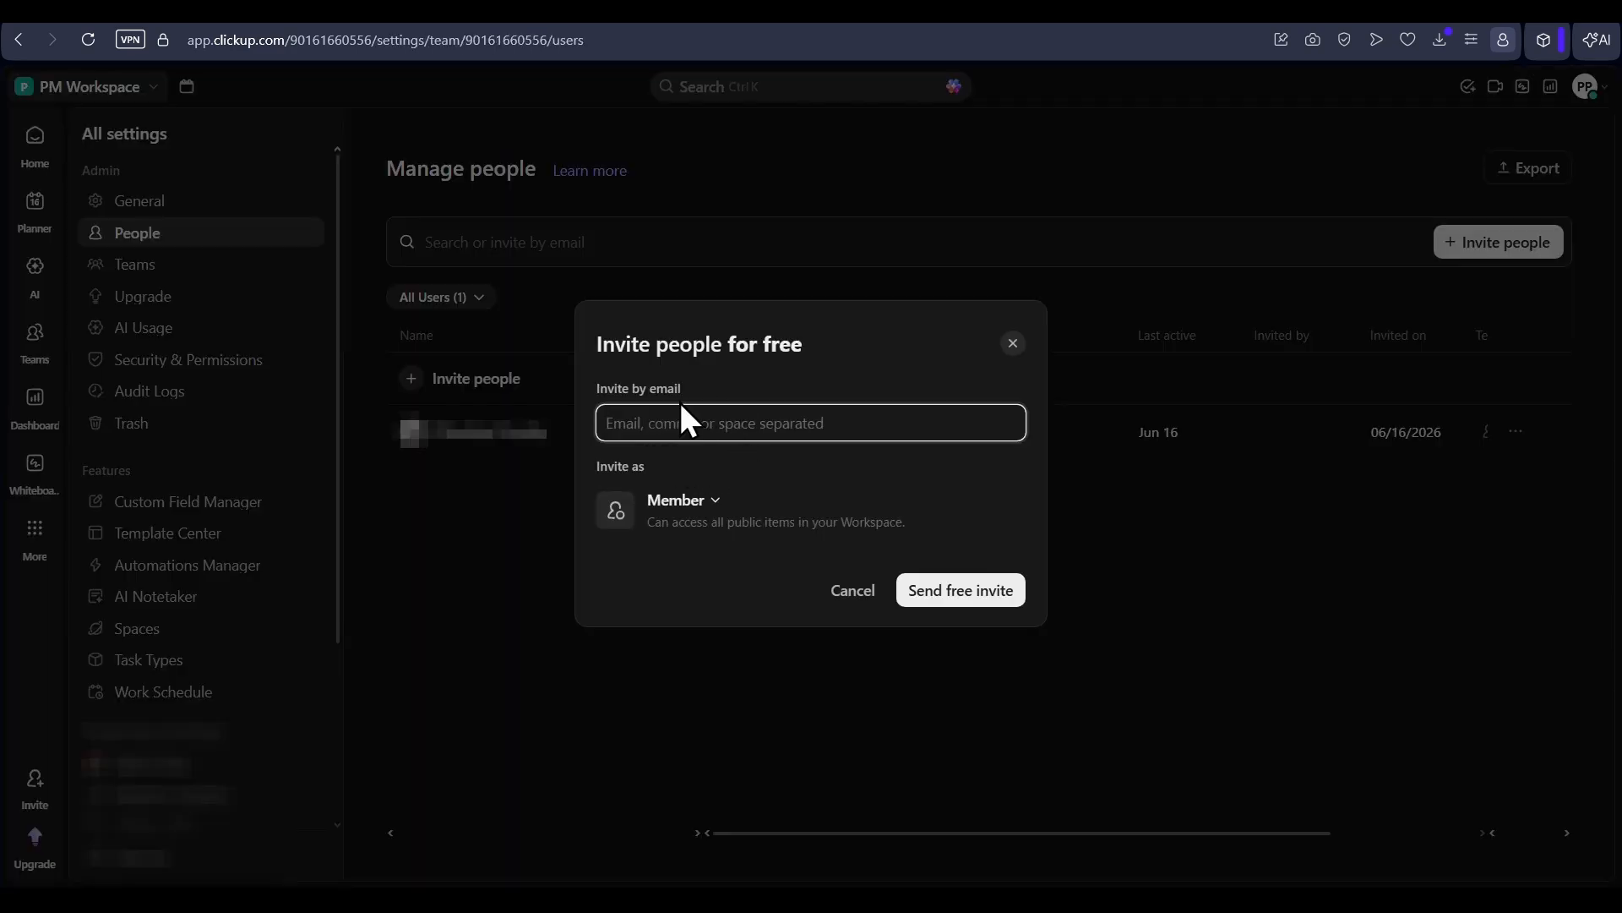
- Check the role choices for inviting people to the workspace, and open PM Workspace's people management
left_click(714, 506)
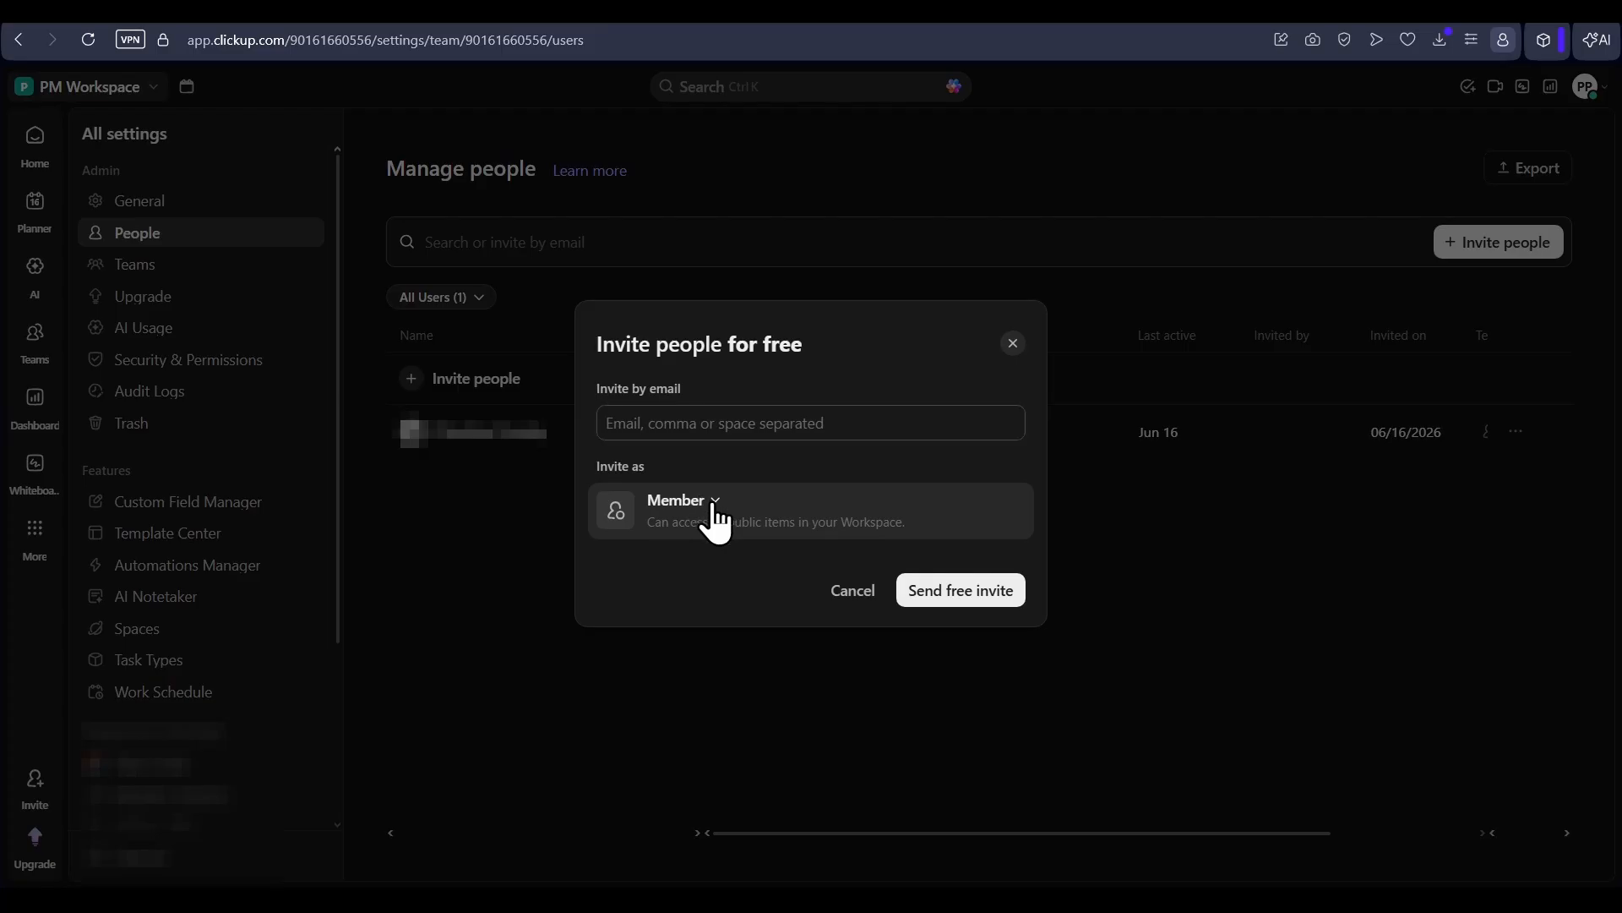
left_click(714, 504)
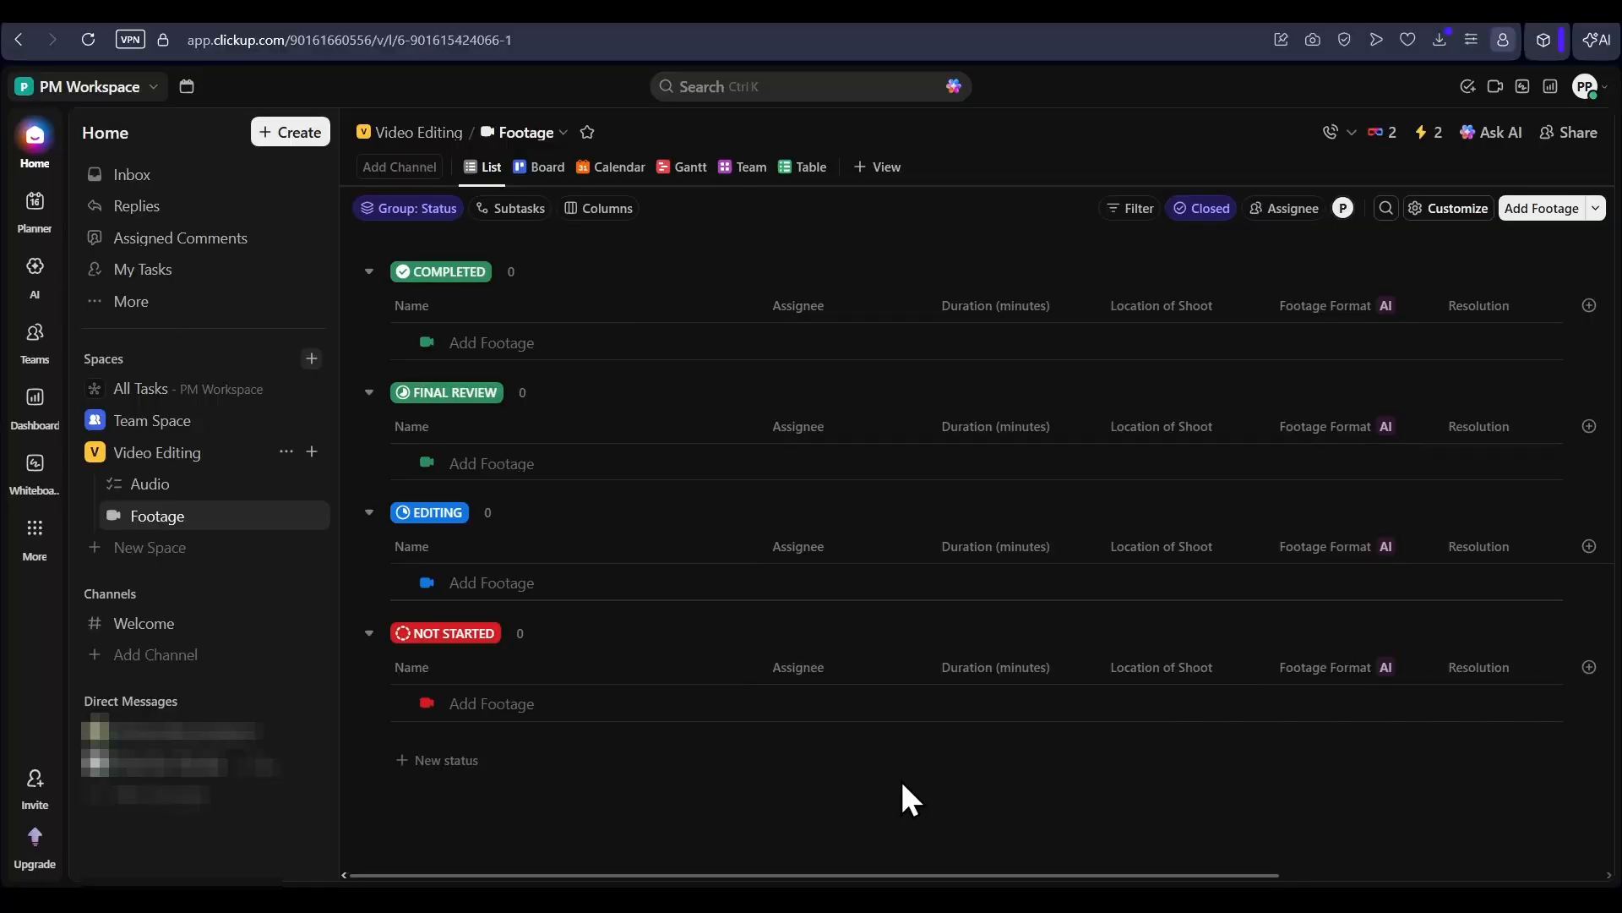
left_click(129, 88)
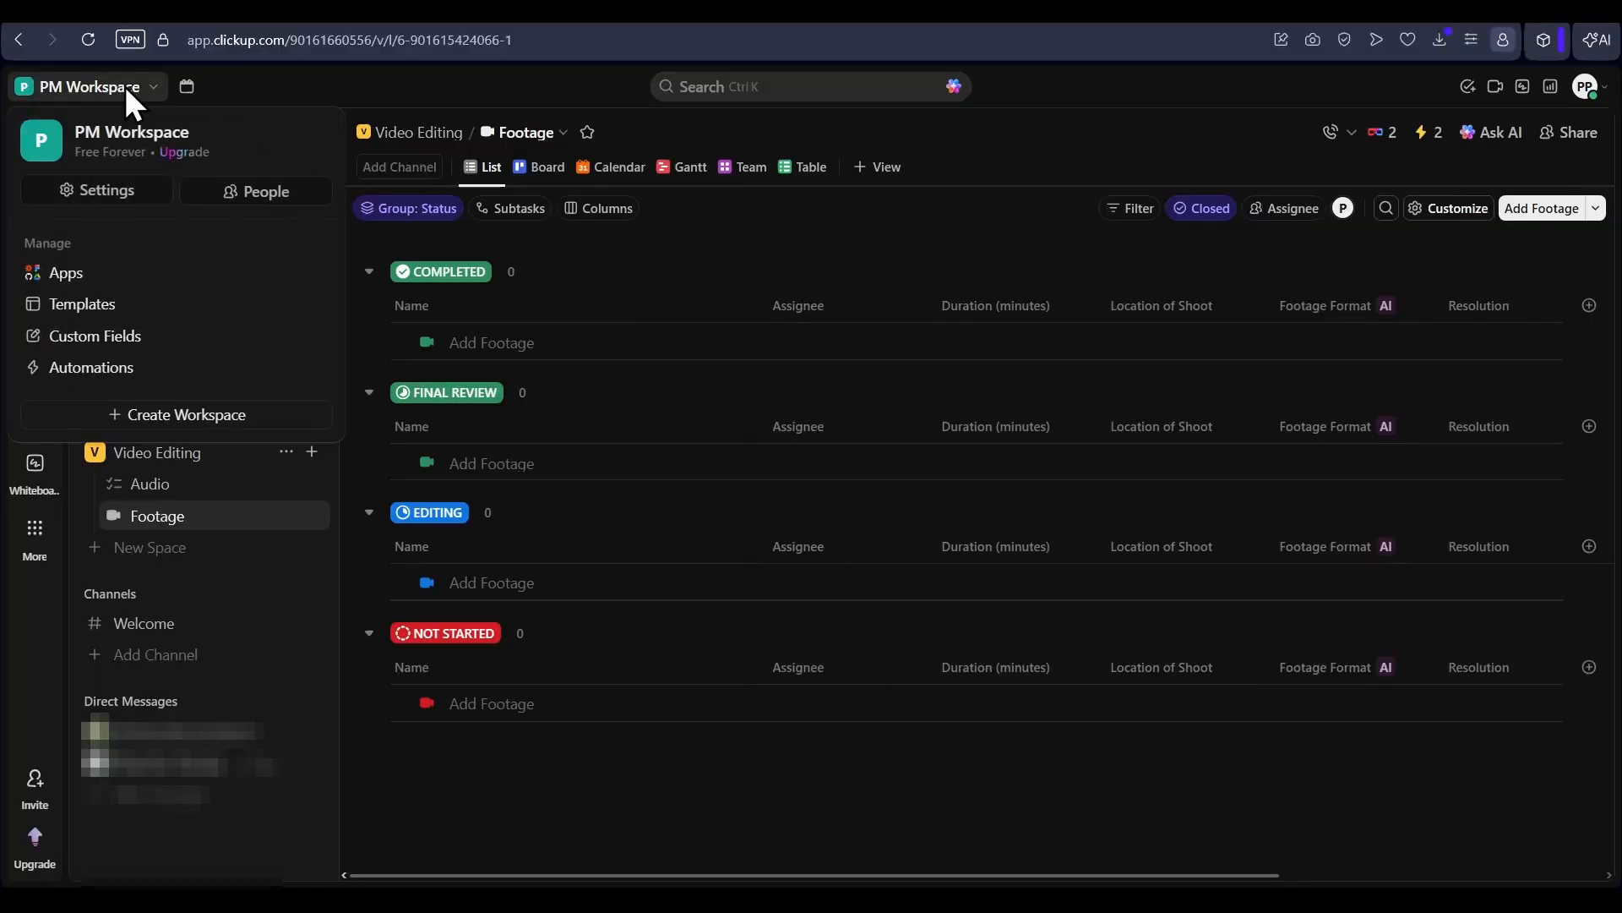
left_click(263, 194)
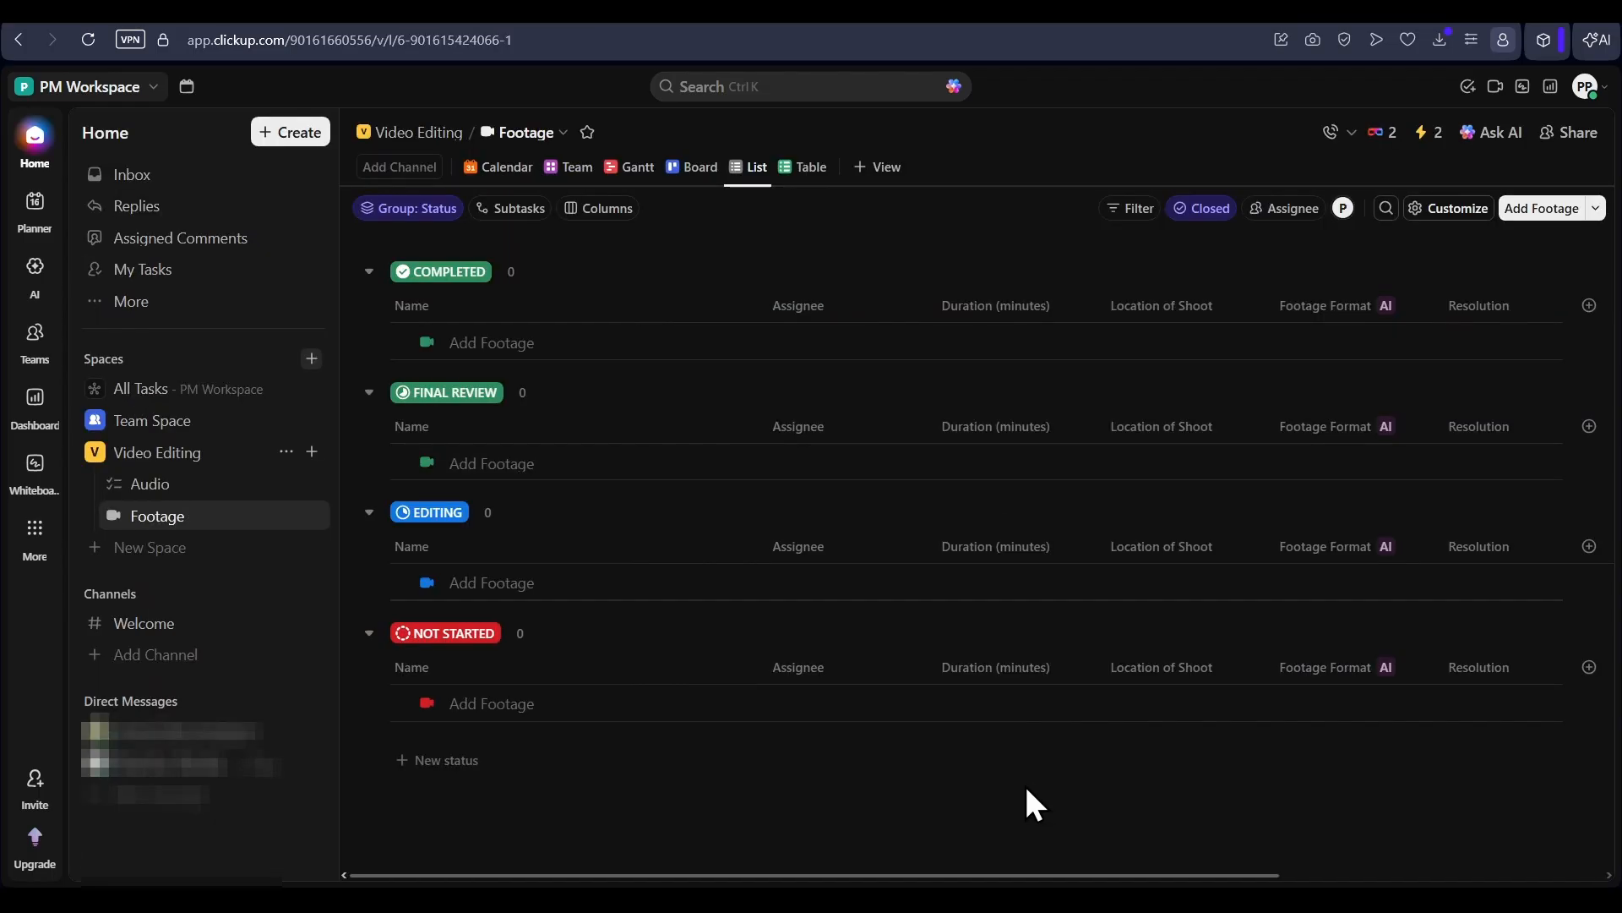
- Open the sharing and permissions of the Video Editing Space and examine its default permission levels
left_click(285, 451)
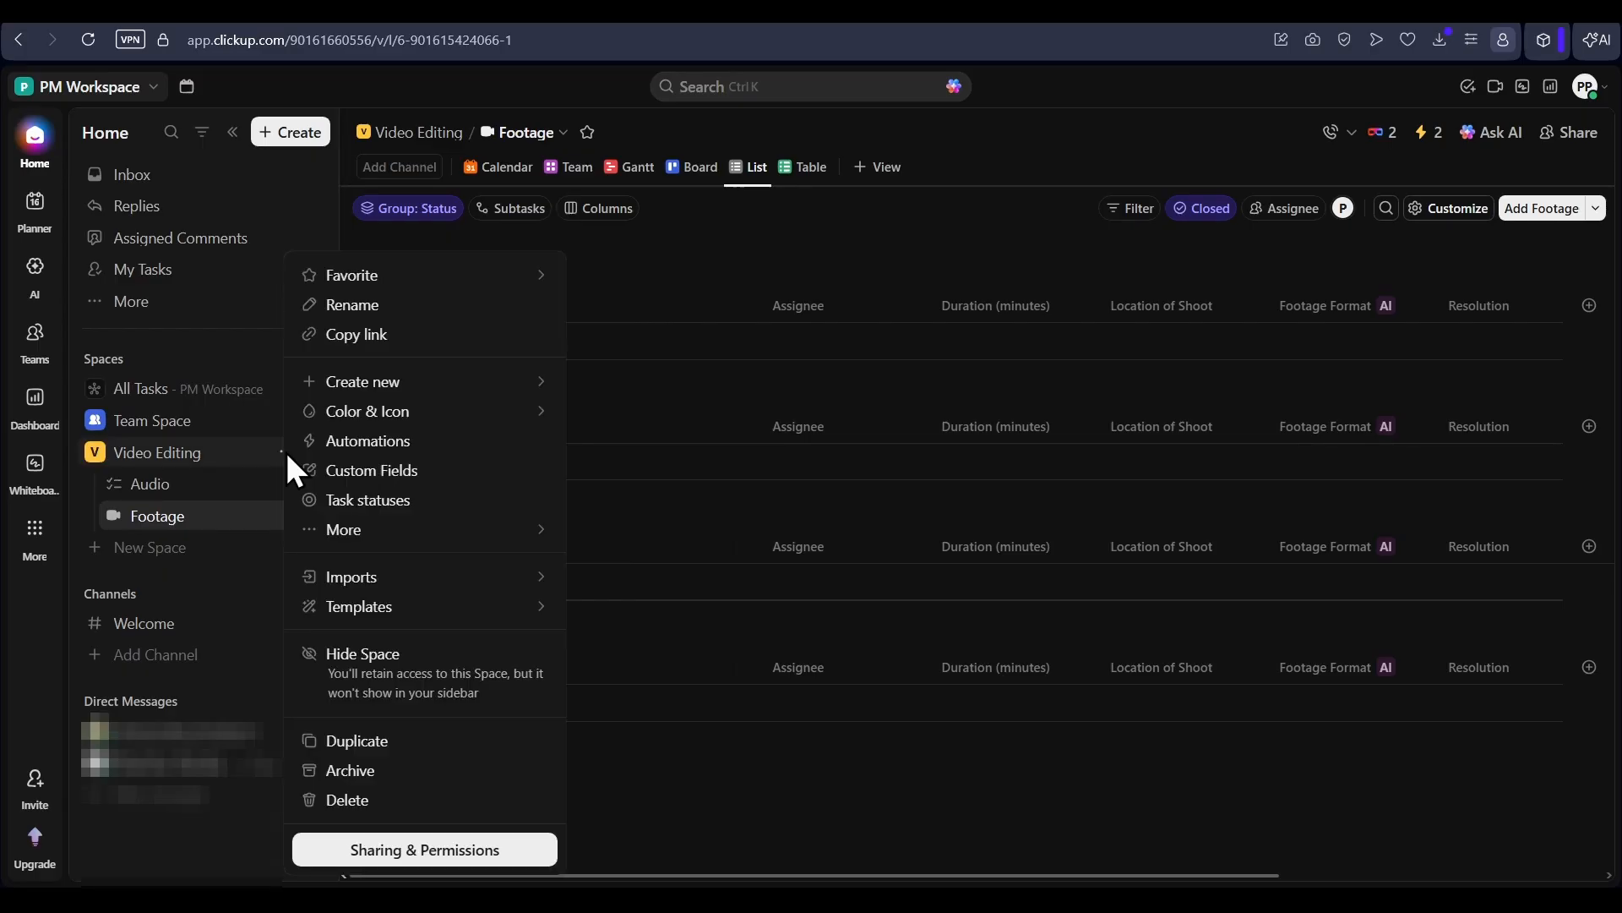
left_click(460, 855)
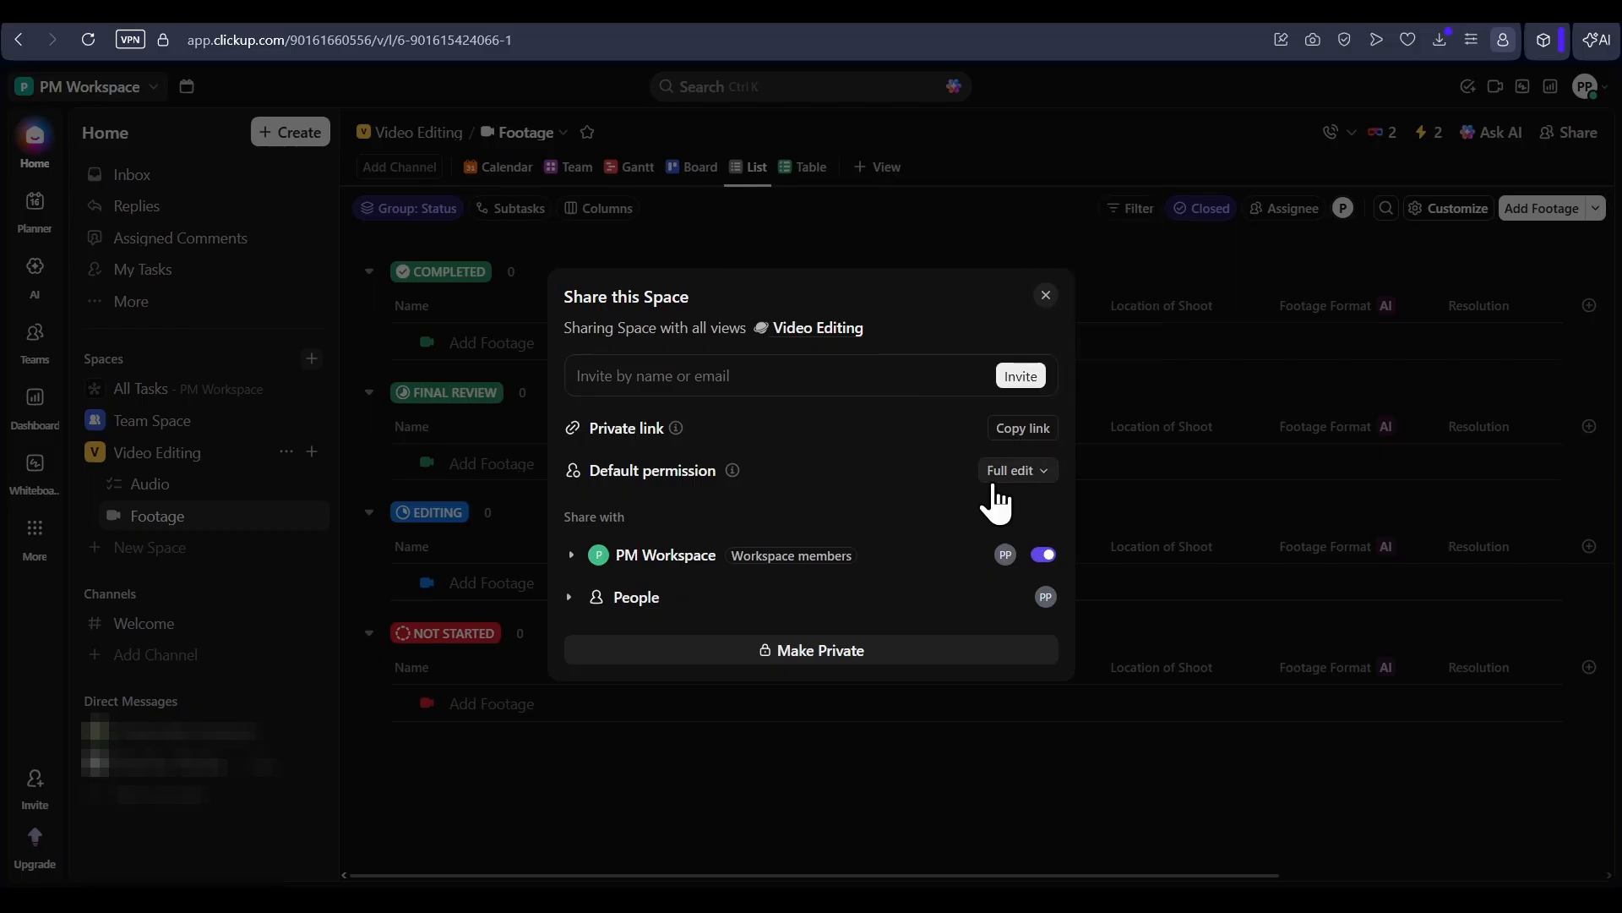
left_click(1040, 474)
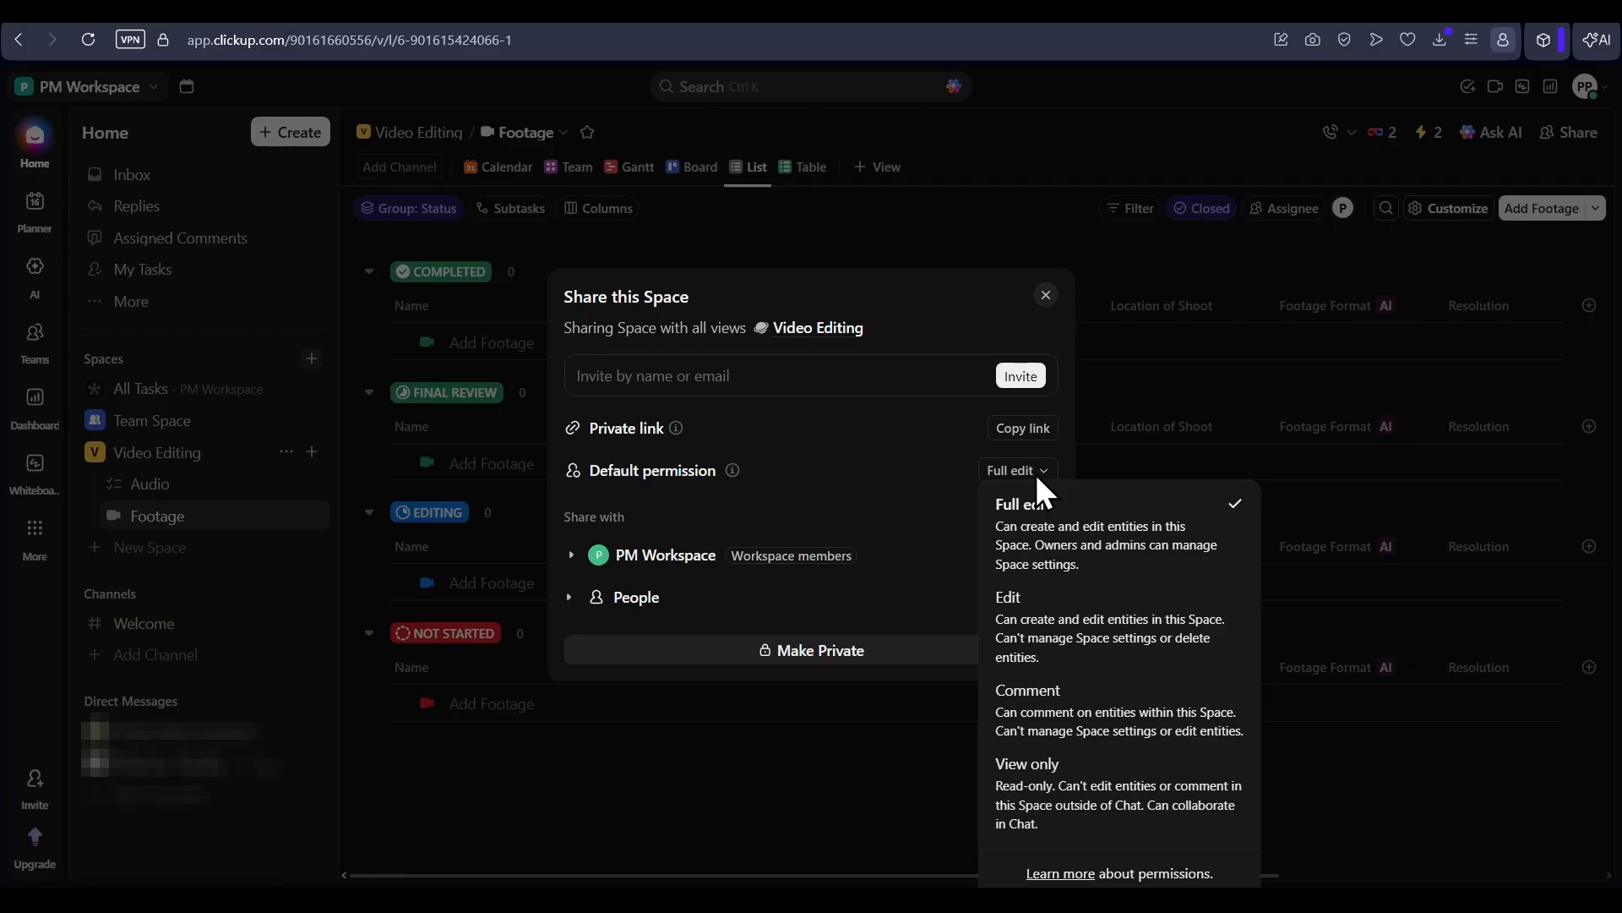
left_click(1036, 473)
key("Escape")
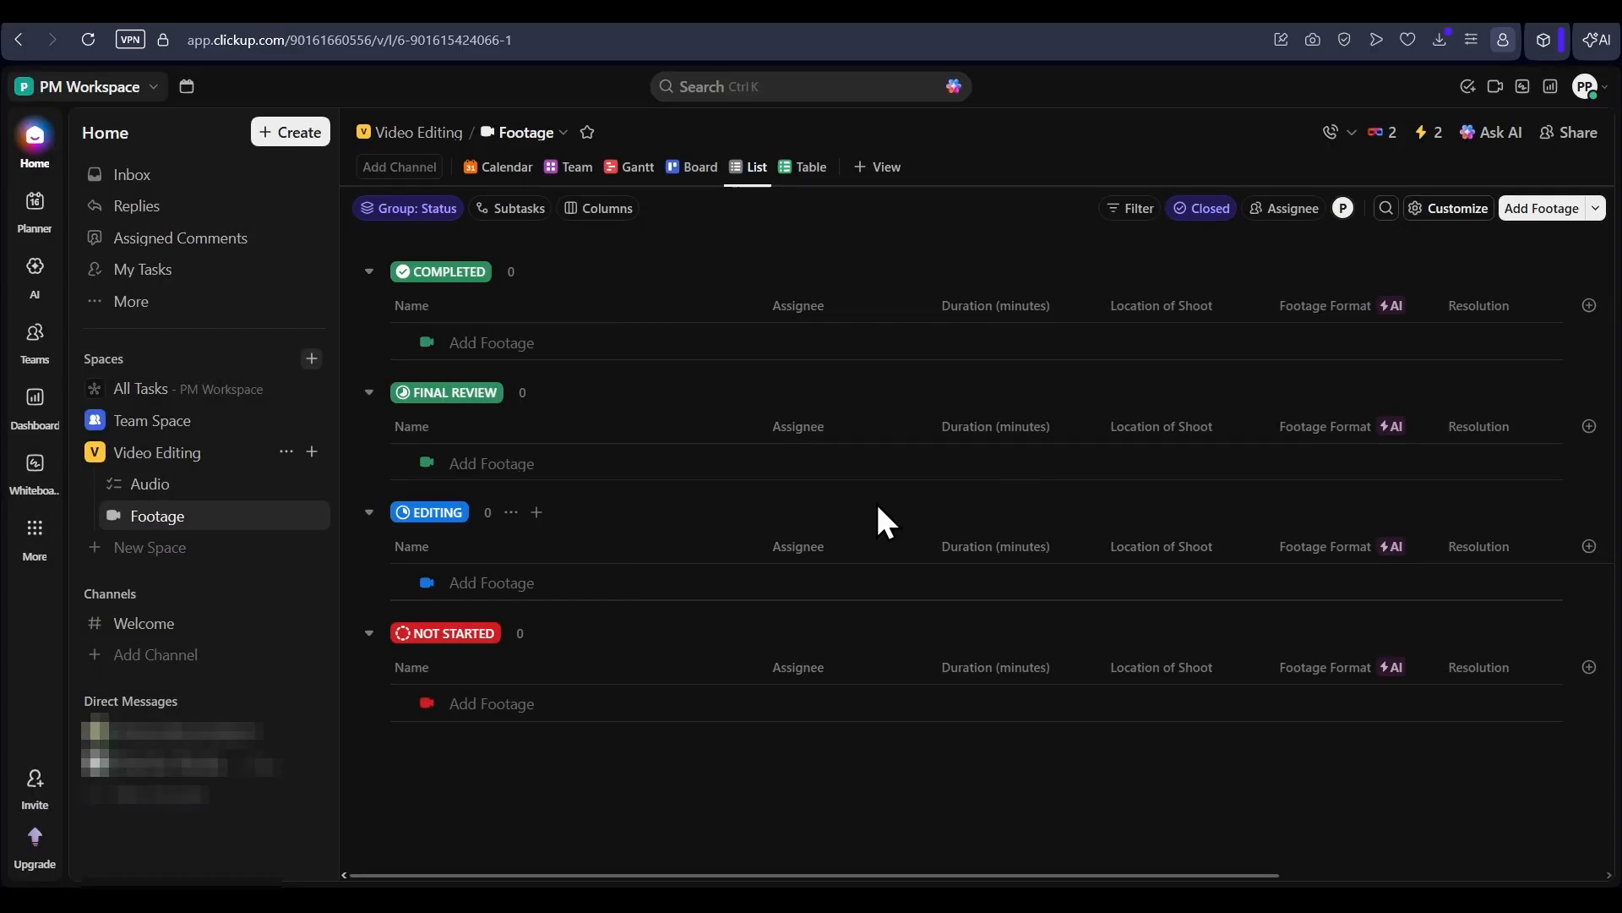
- Create a task named "Record Audio" in the Audio list
left_click(149, 483)
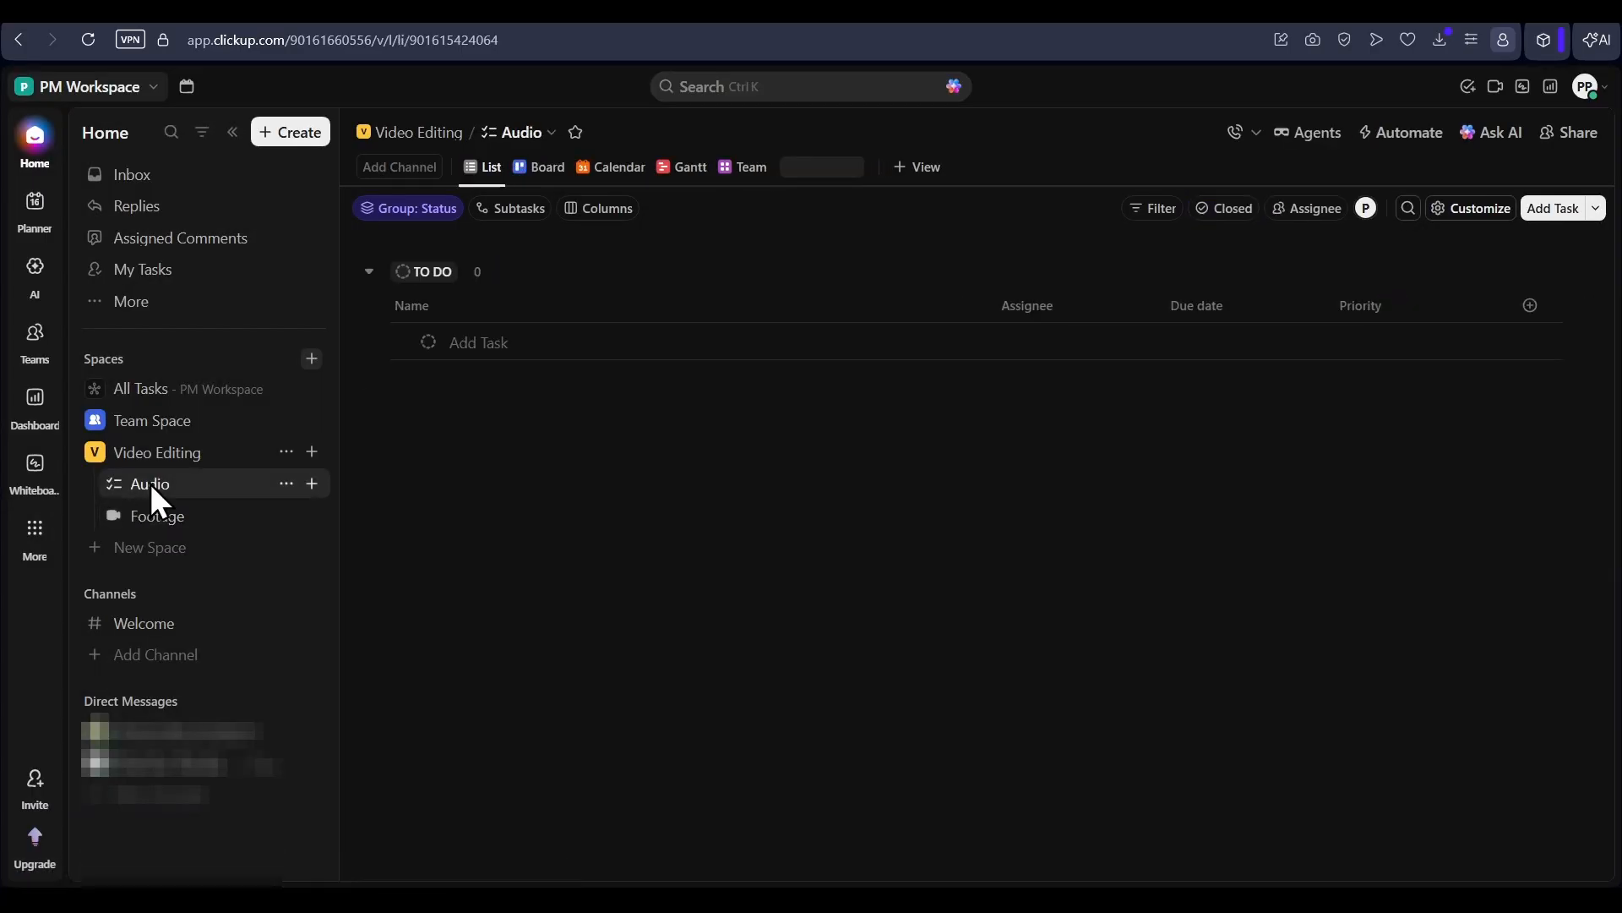
left_click(487, 340)
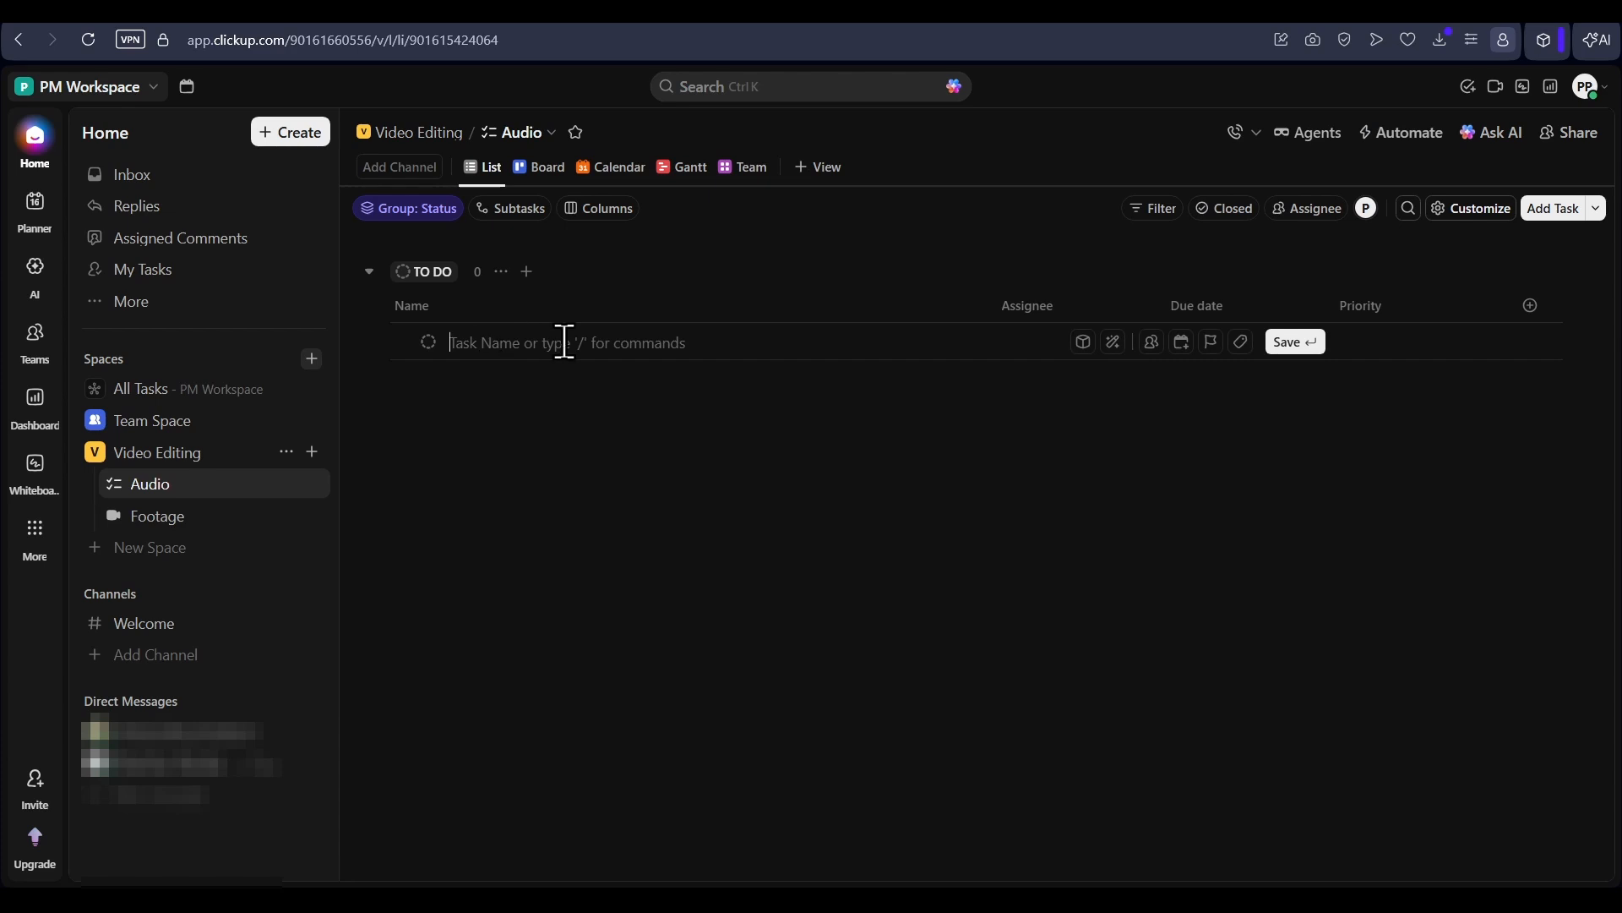
type("Record Audio")
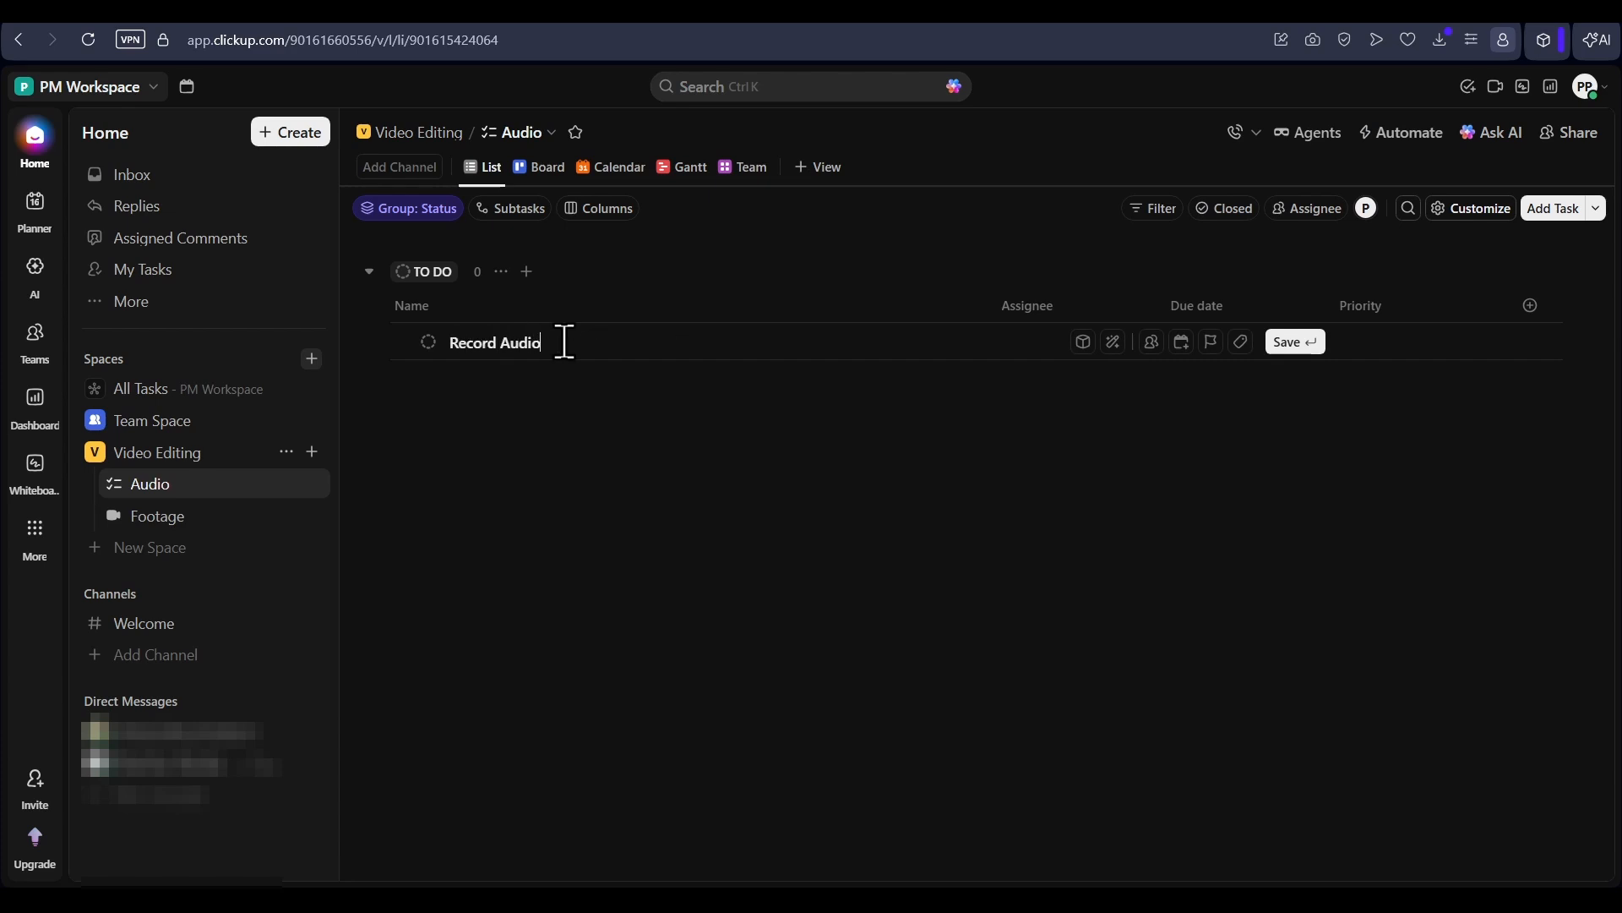
key("Return")
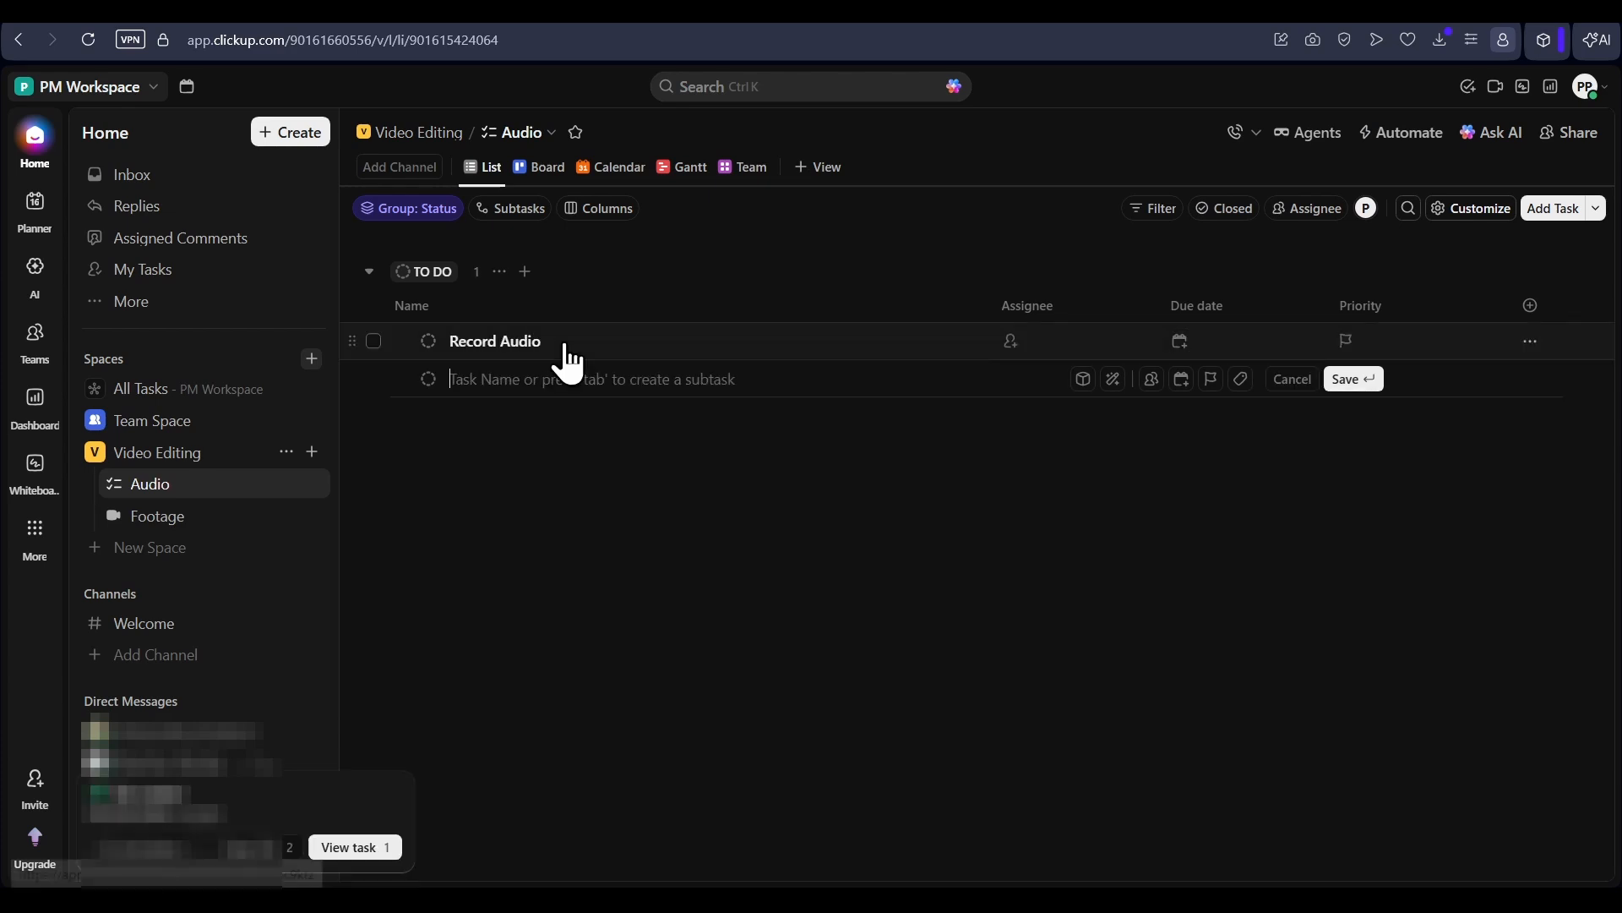
- Open the Record Audio task and examine its properties, fields, subtasks, checklists, attachments and comment area
left_click(496, 343)
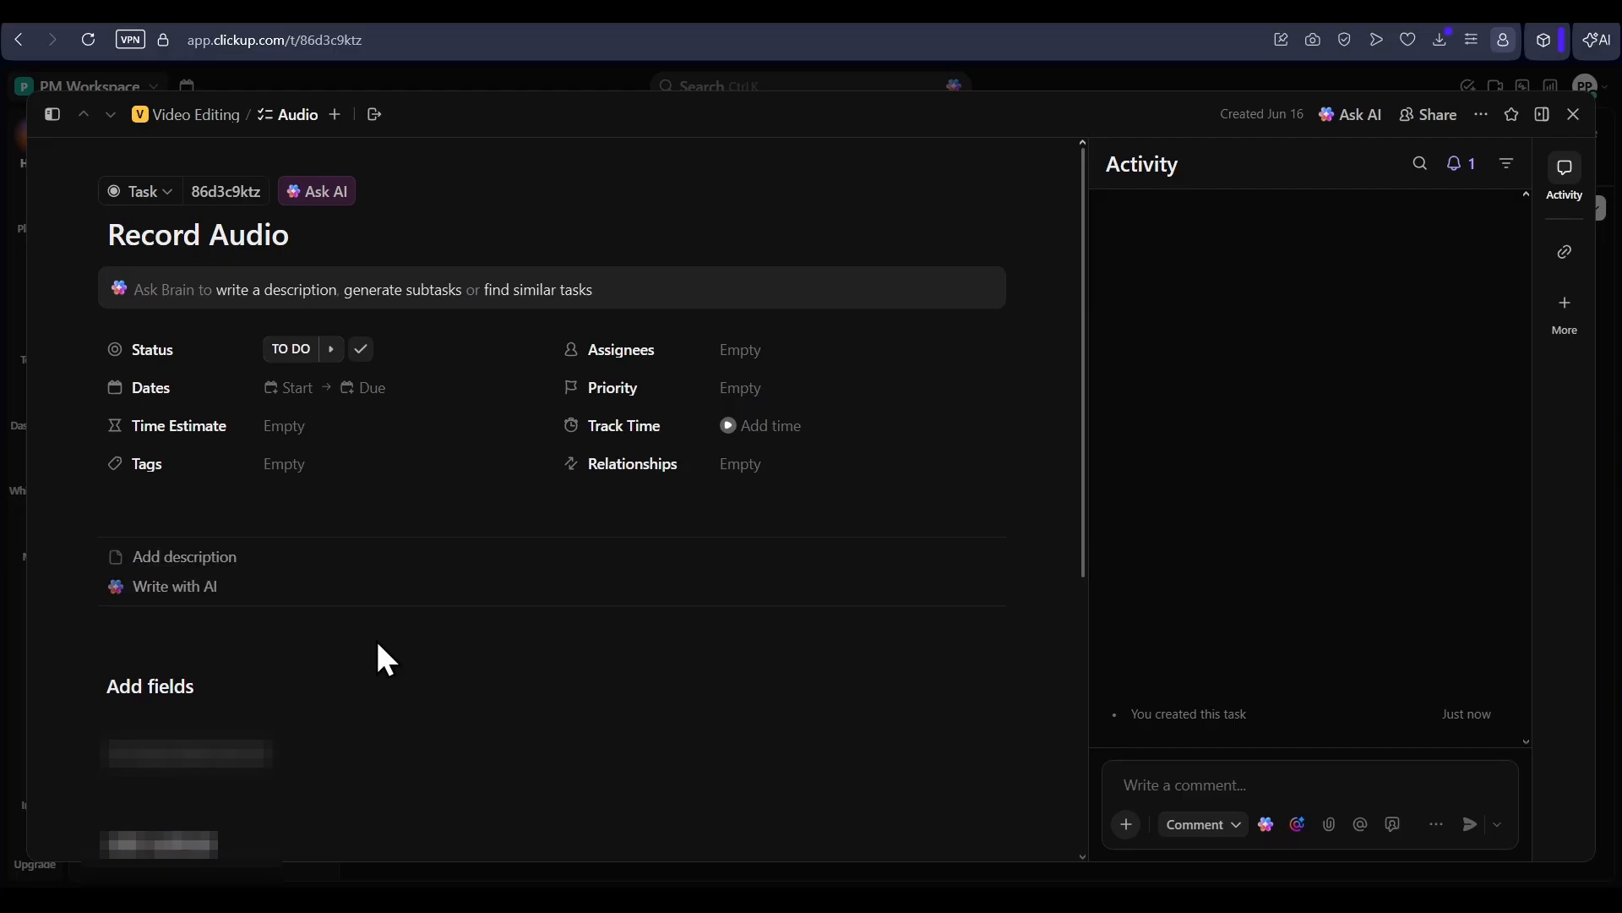
scroll(380, 656, "down", 3)
scroll(376, 637, "down", 1)
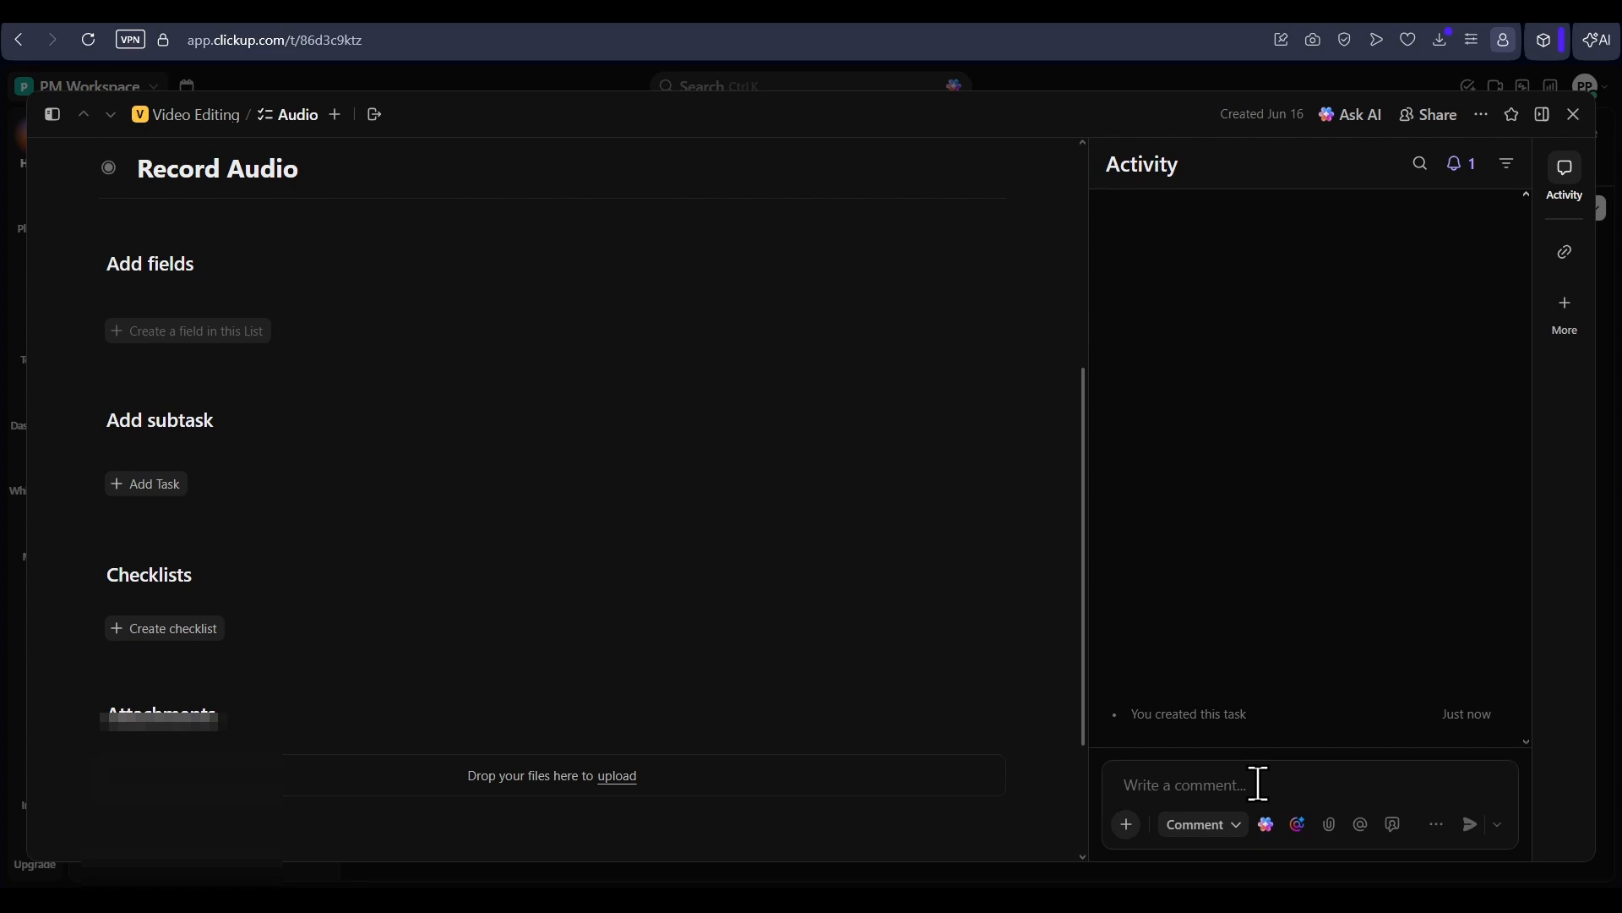
scroll(750, 580, "up", 5)
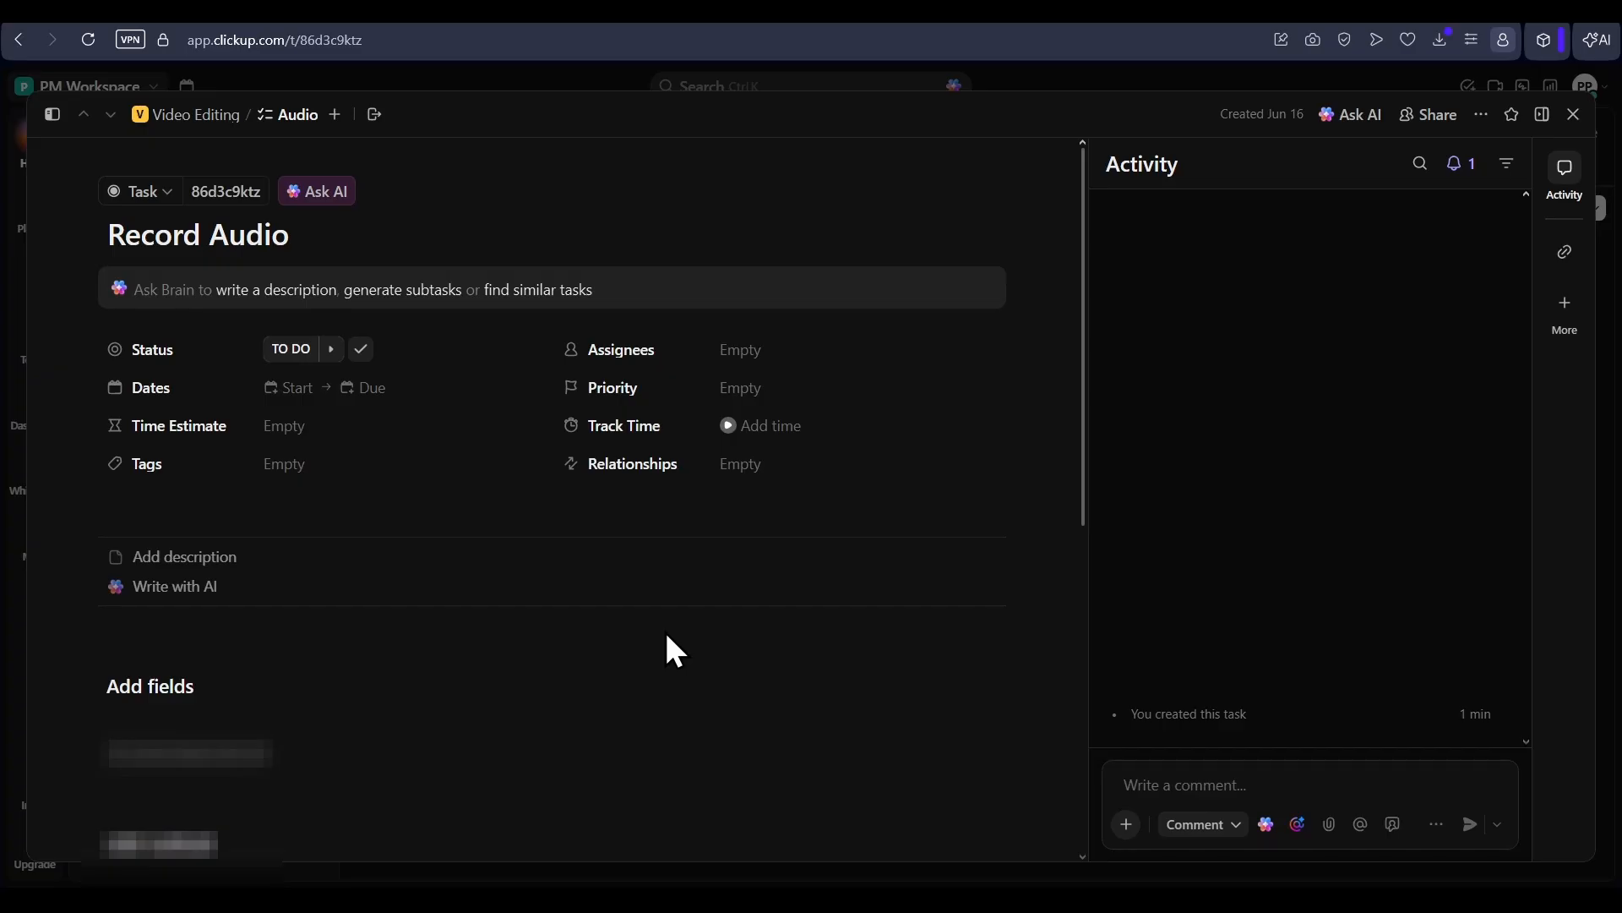
- Advance the Record Audio task's status stage by stage from To Do through In Progress and past Update Required
left_click(332, 351)
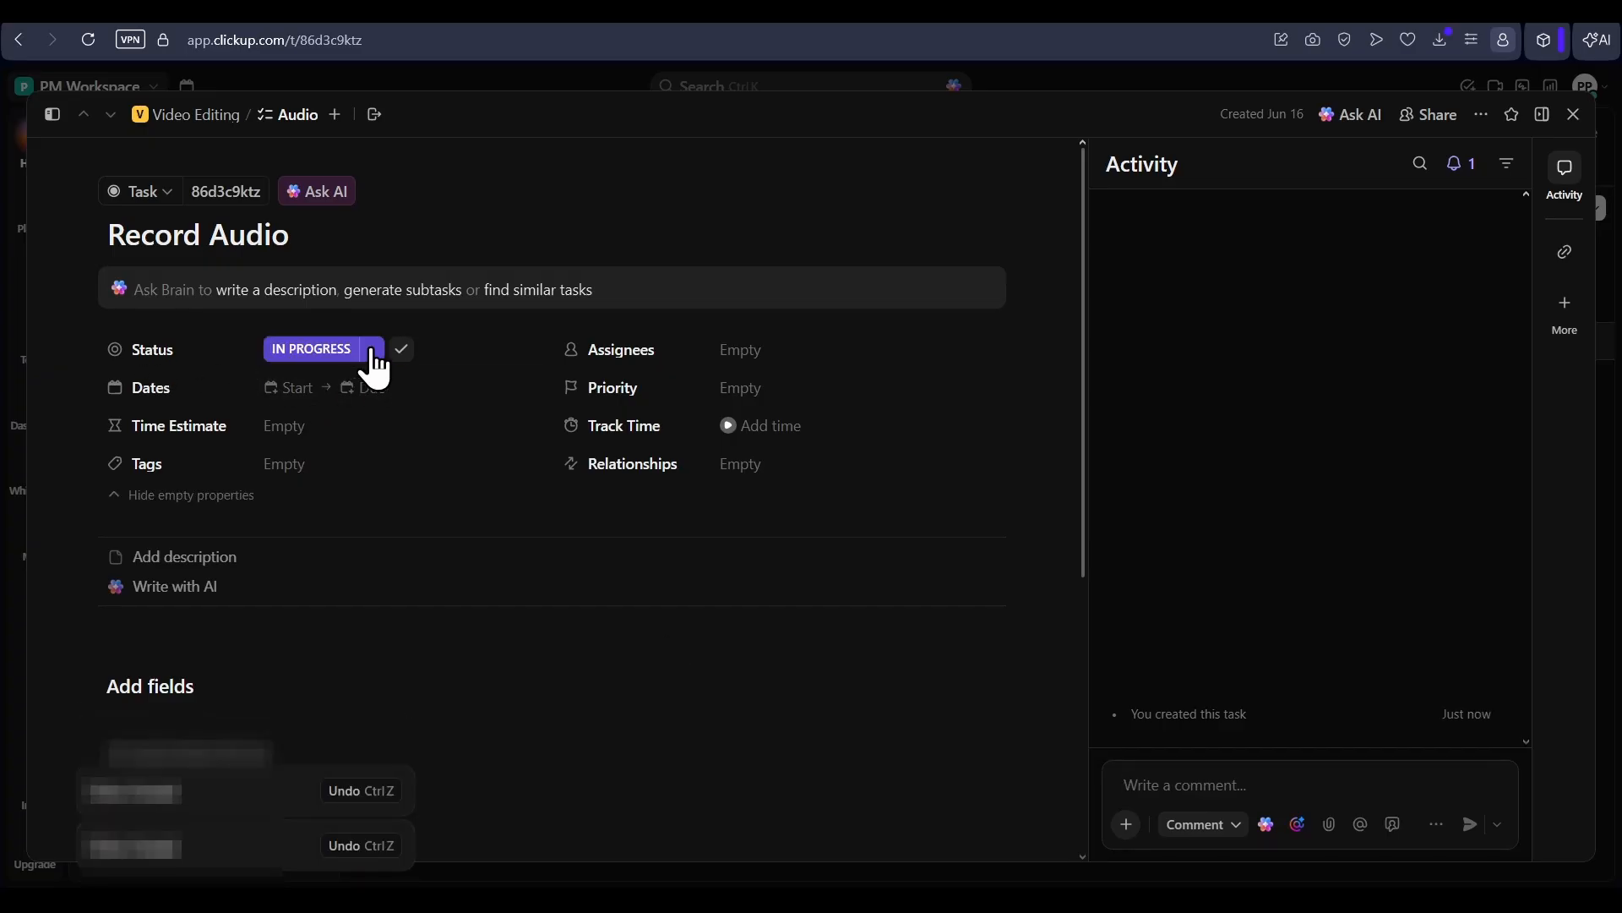
left_click(367, 355)
left_click(350, 355)
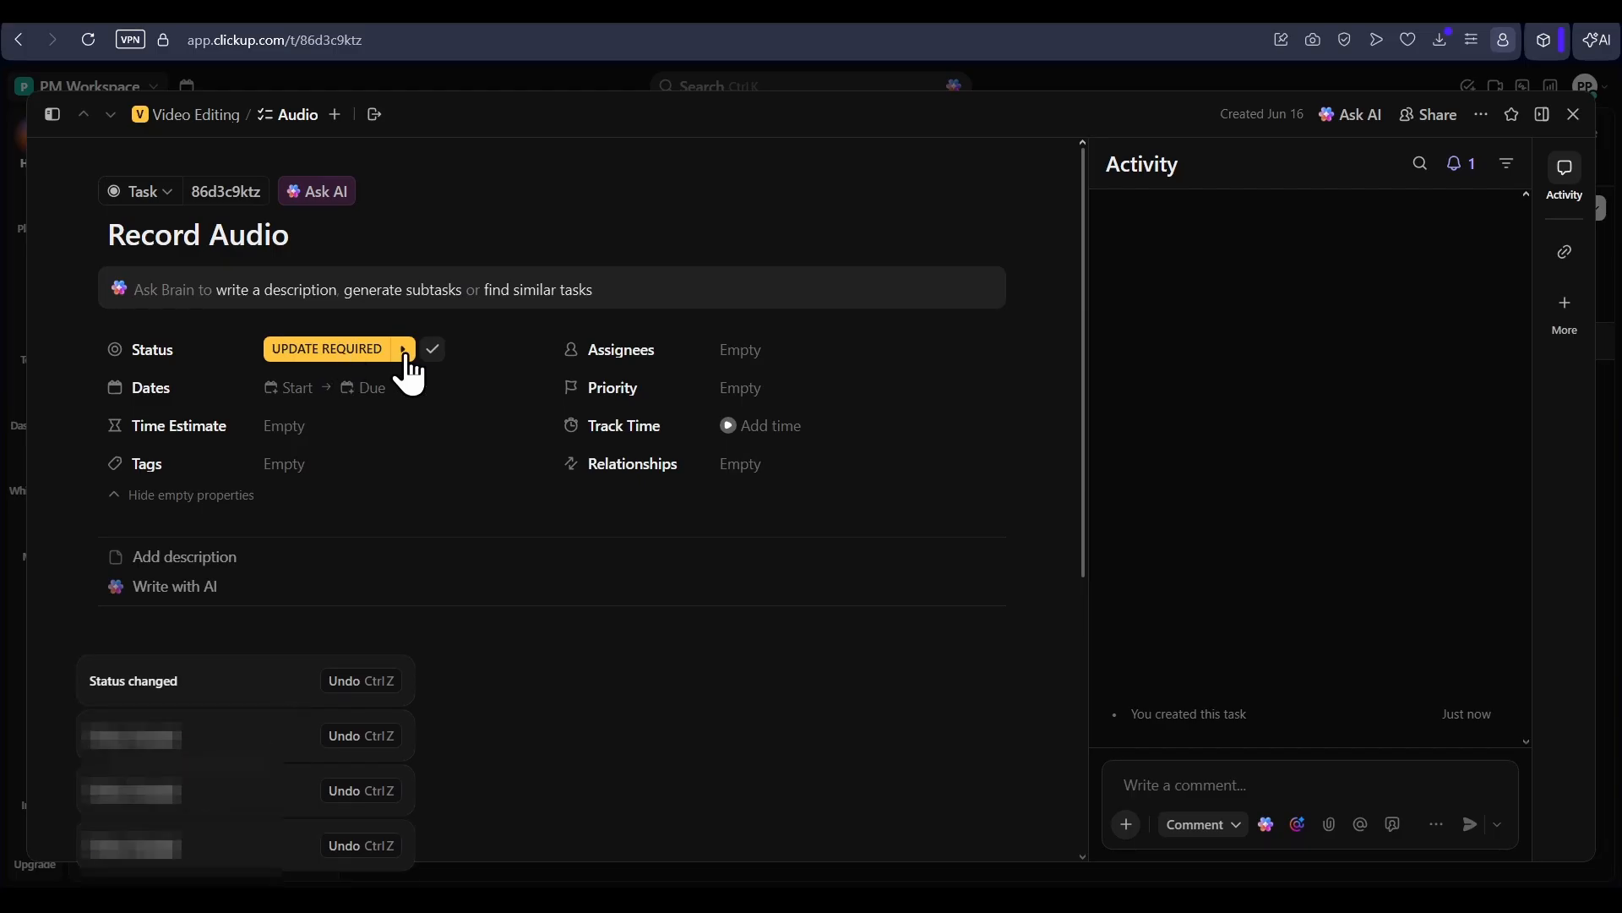
left_click(403, 353)
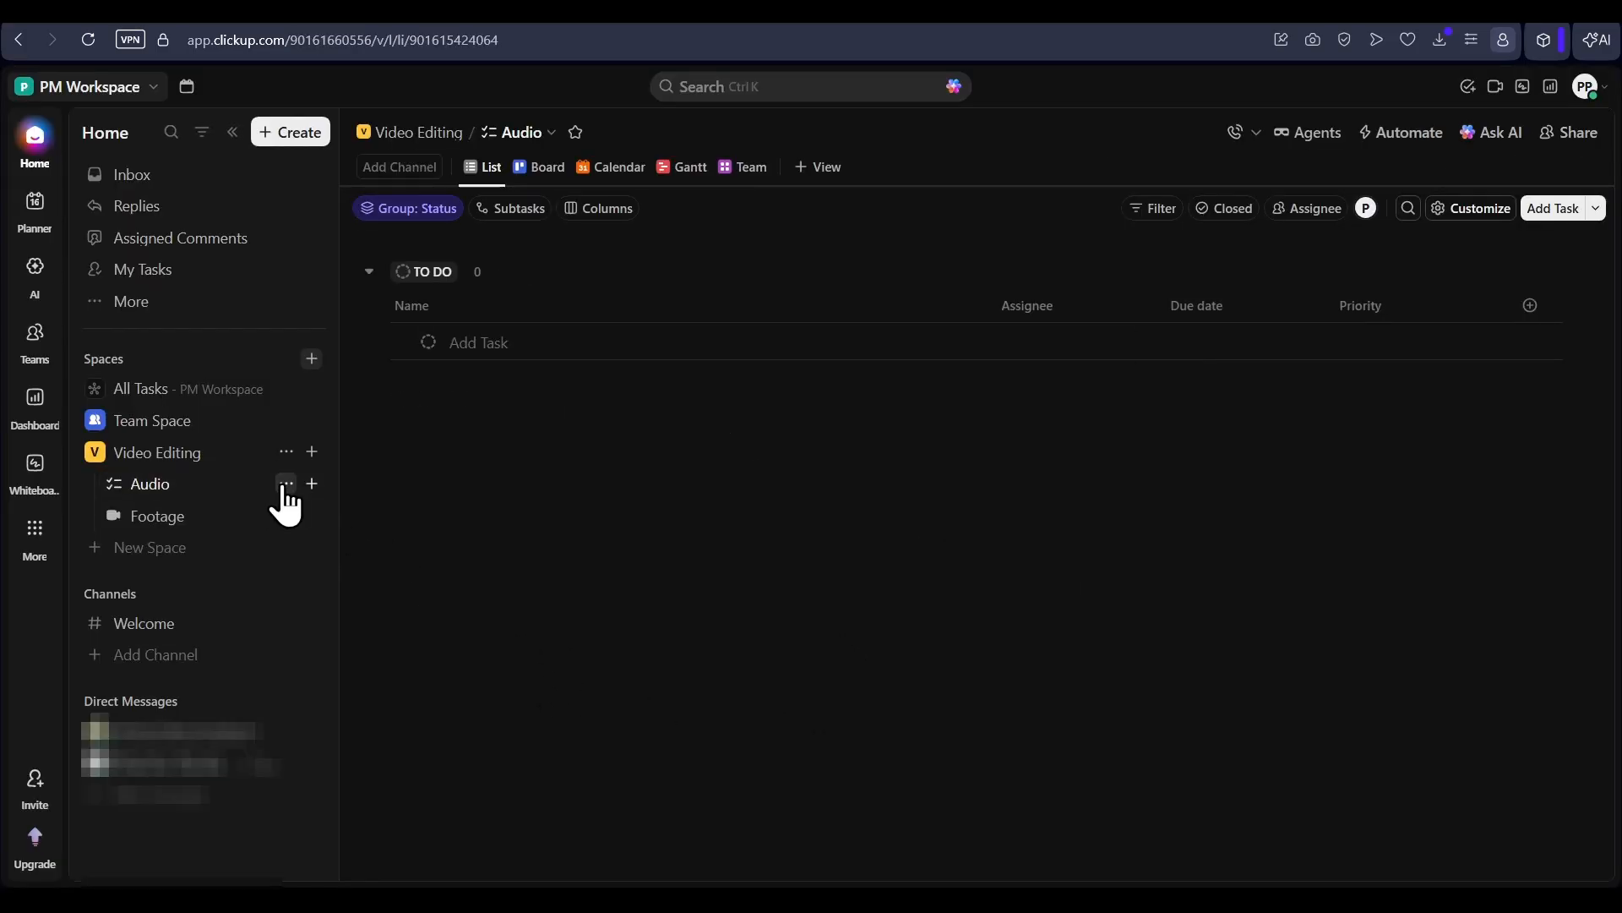
- Examine the custom task statuses available for the Audio list, including the rename and color options of the TO DO status
left_click(282, 483)
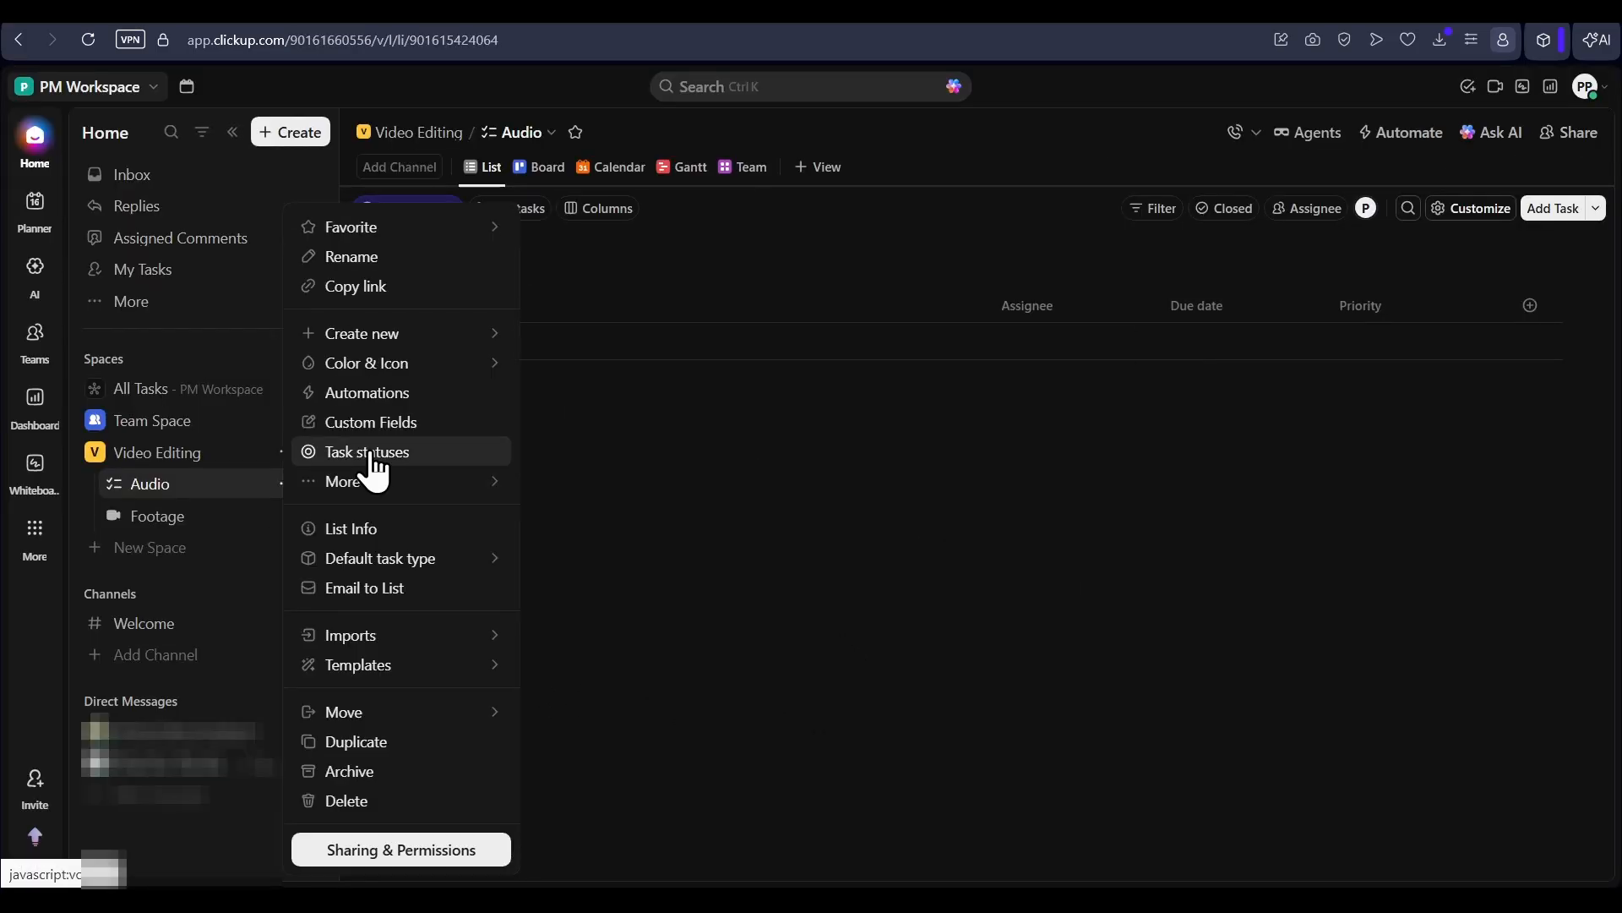
left_click(372, 456)
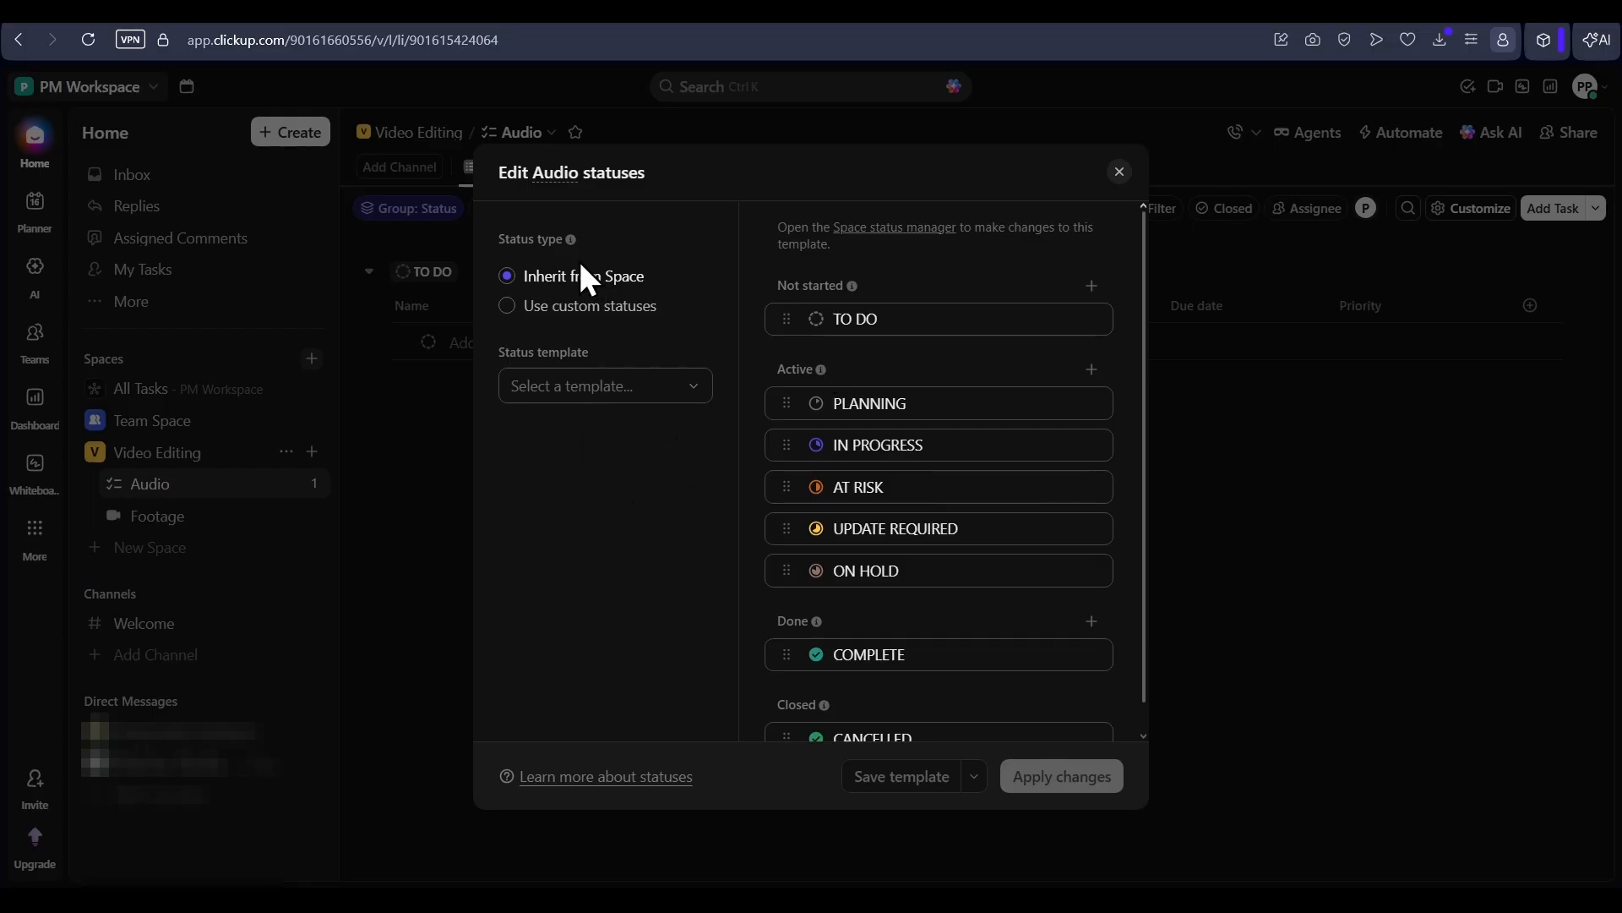
left_click(507, 306)
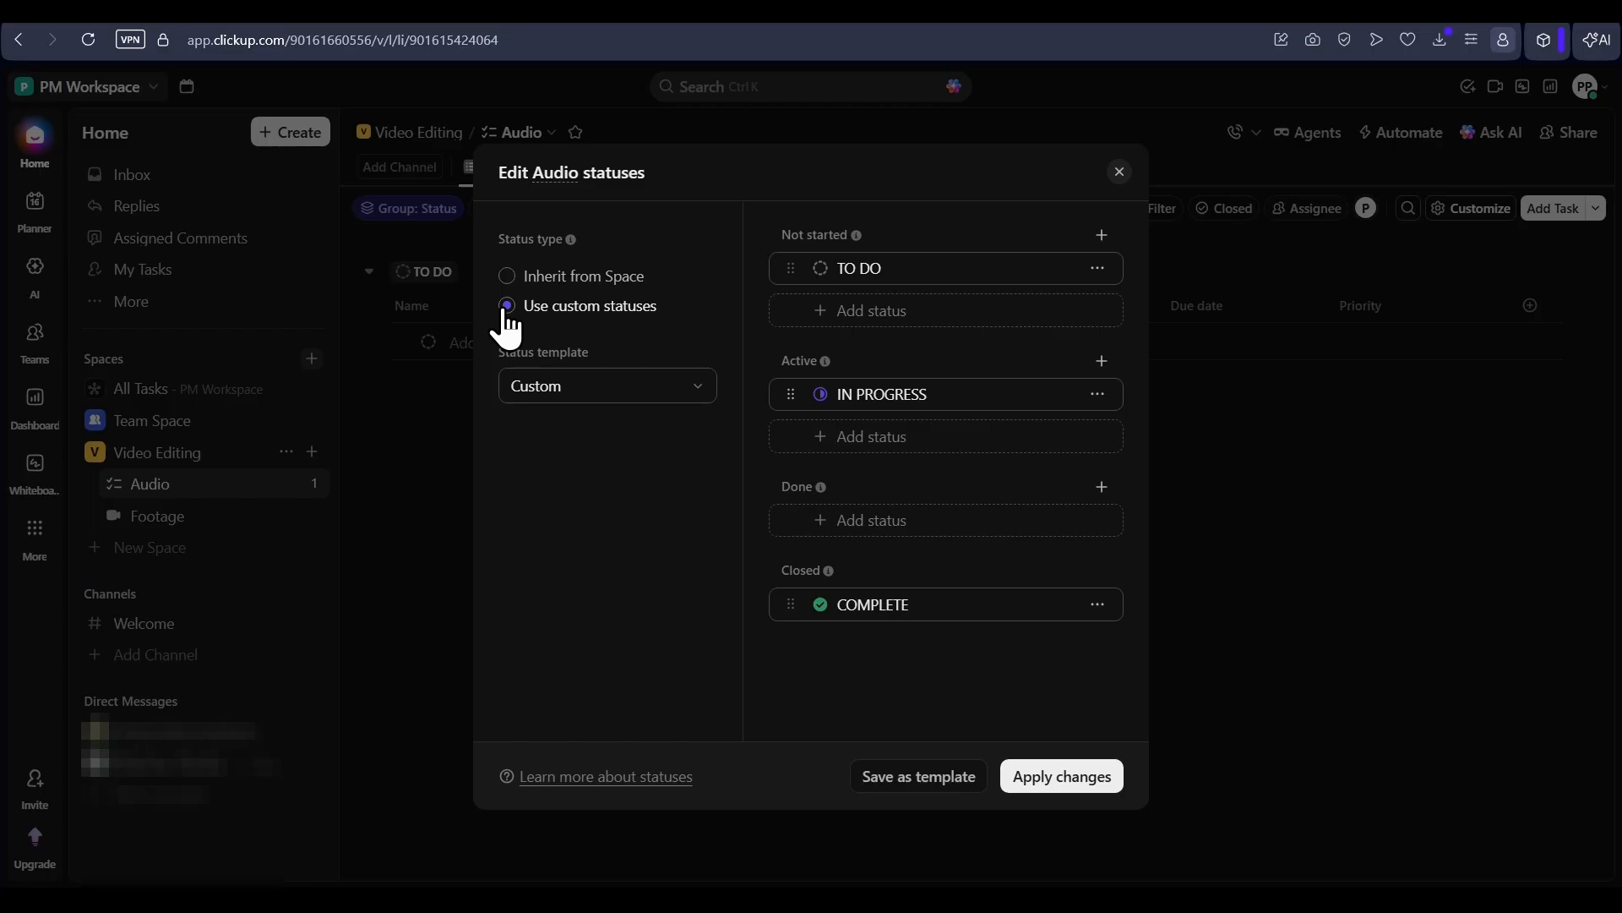
left_click(926, 269)
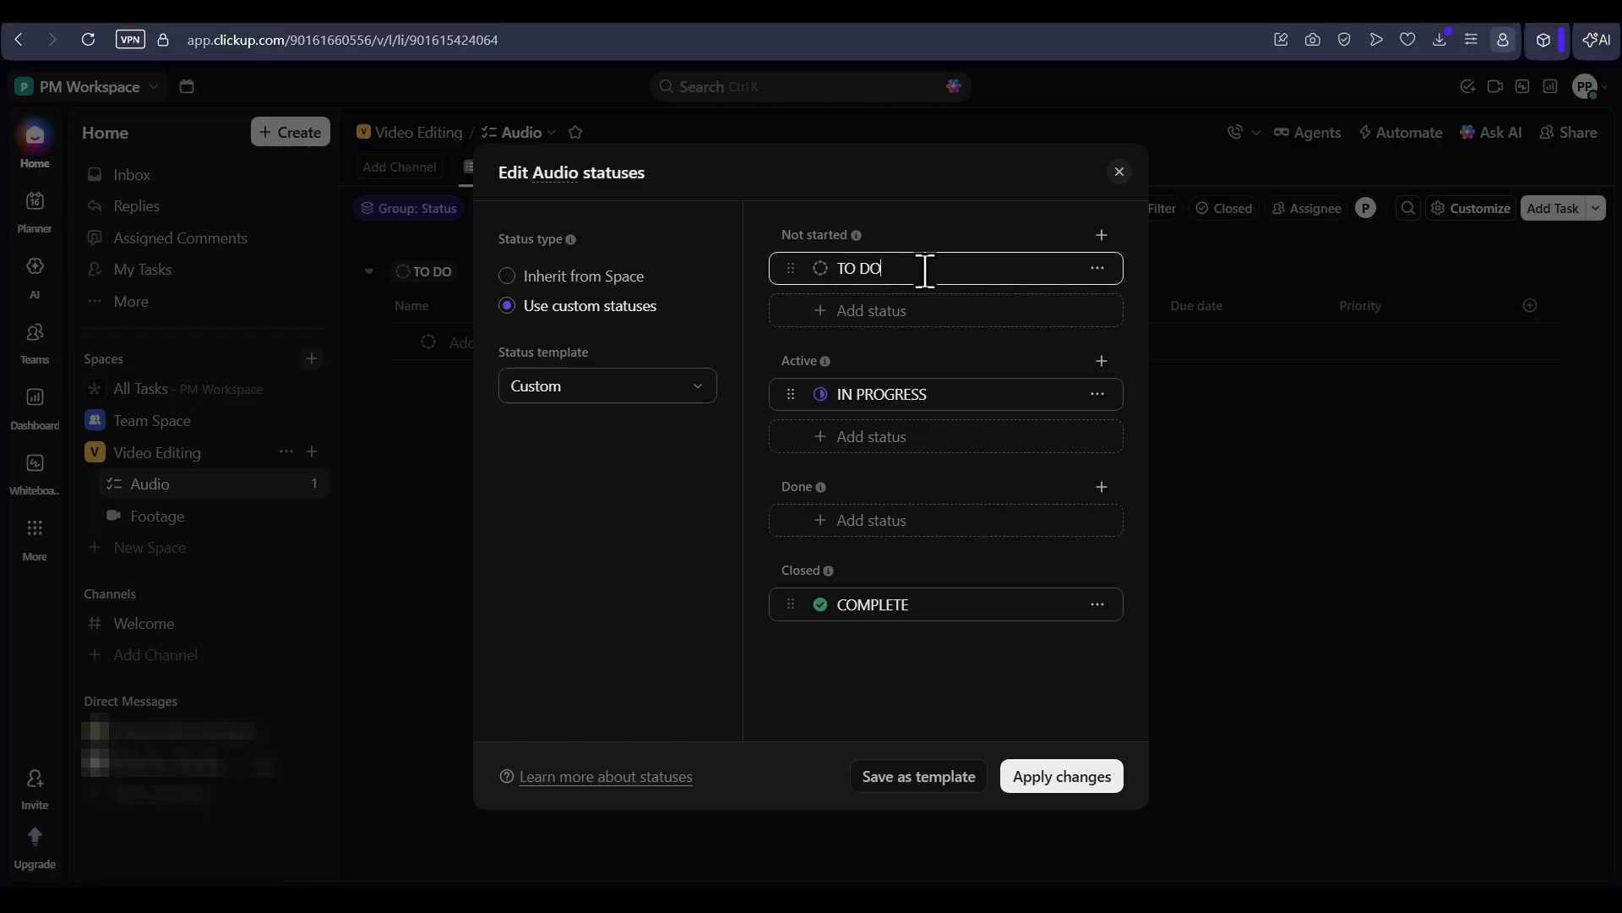
left_click(820, 268)
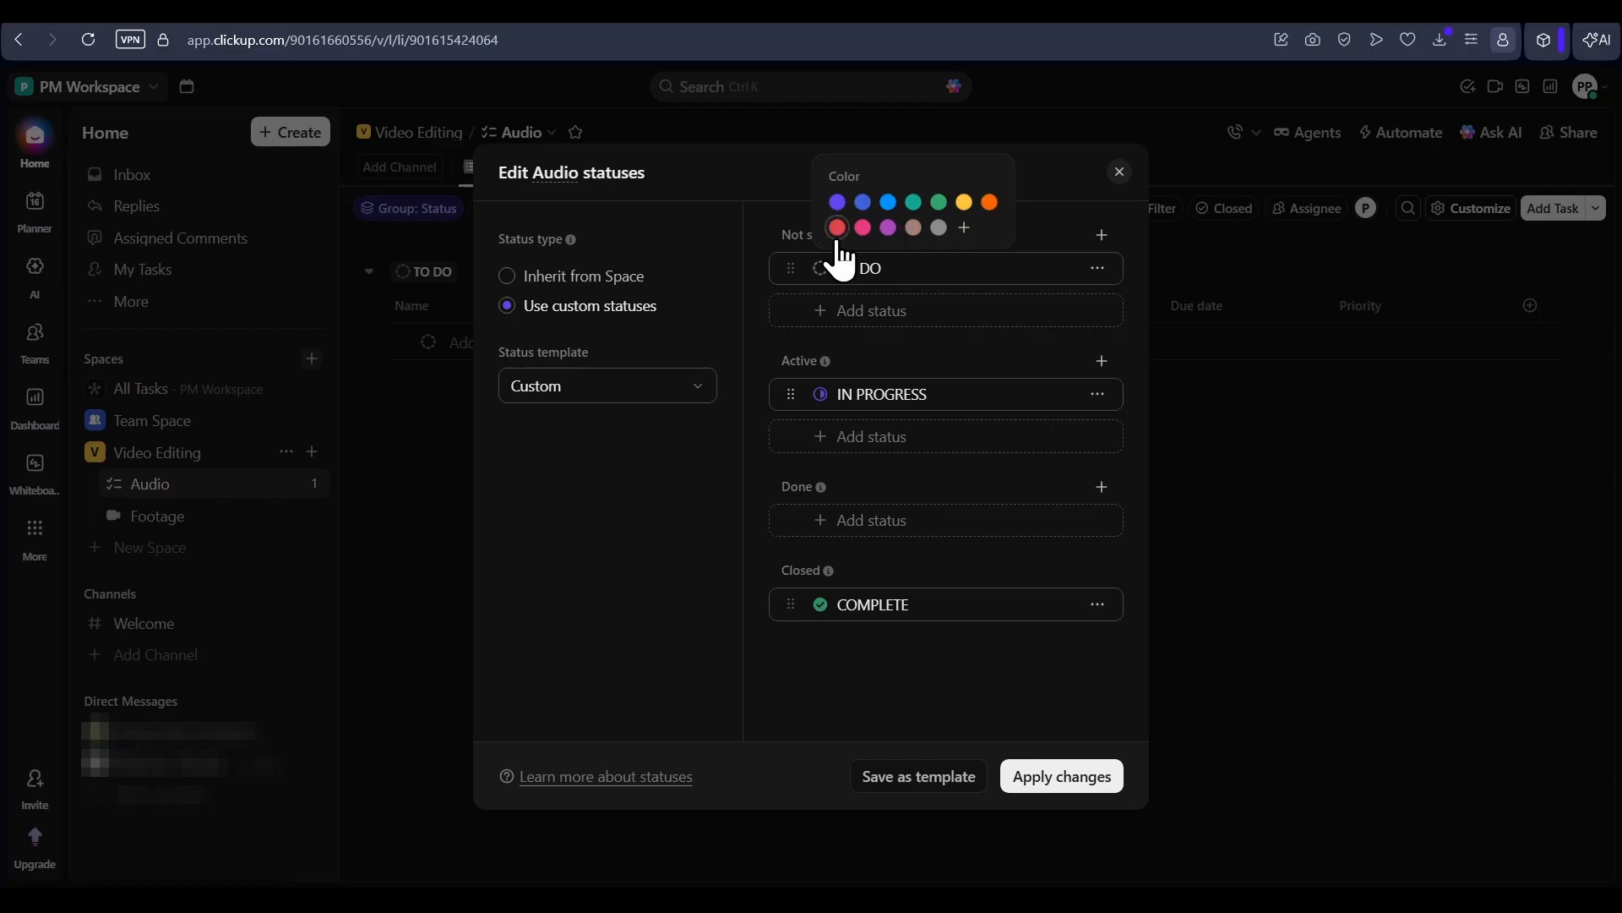
left_click(934, 268)
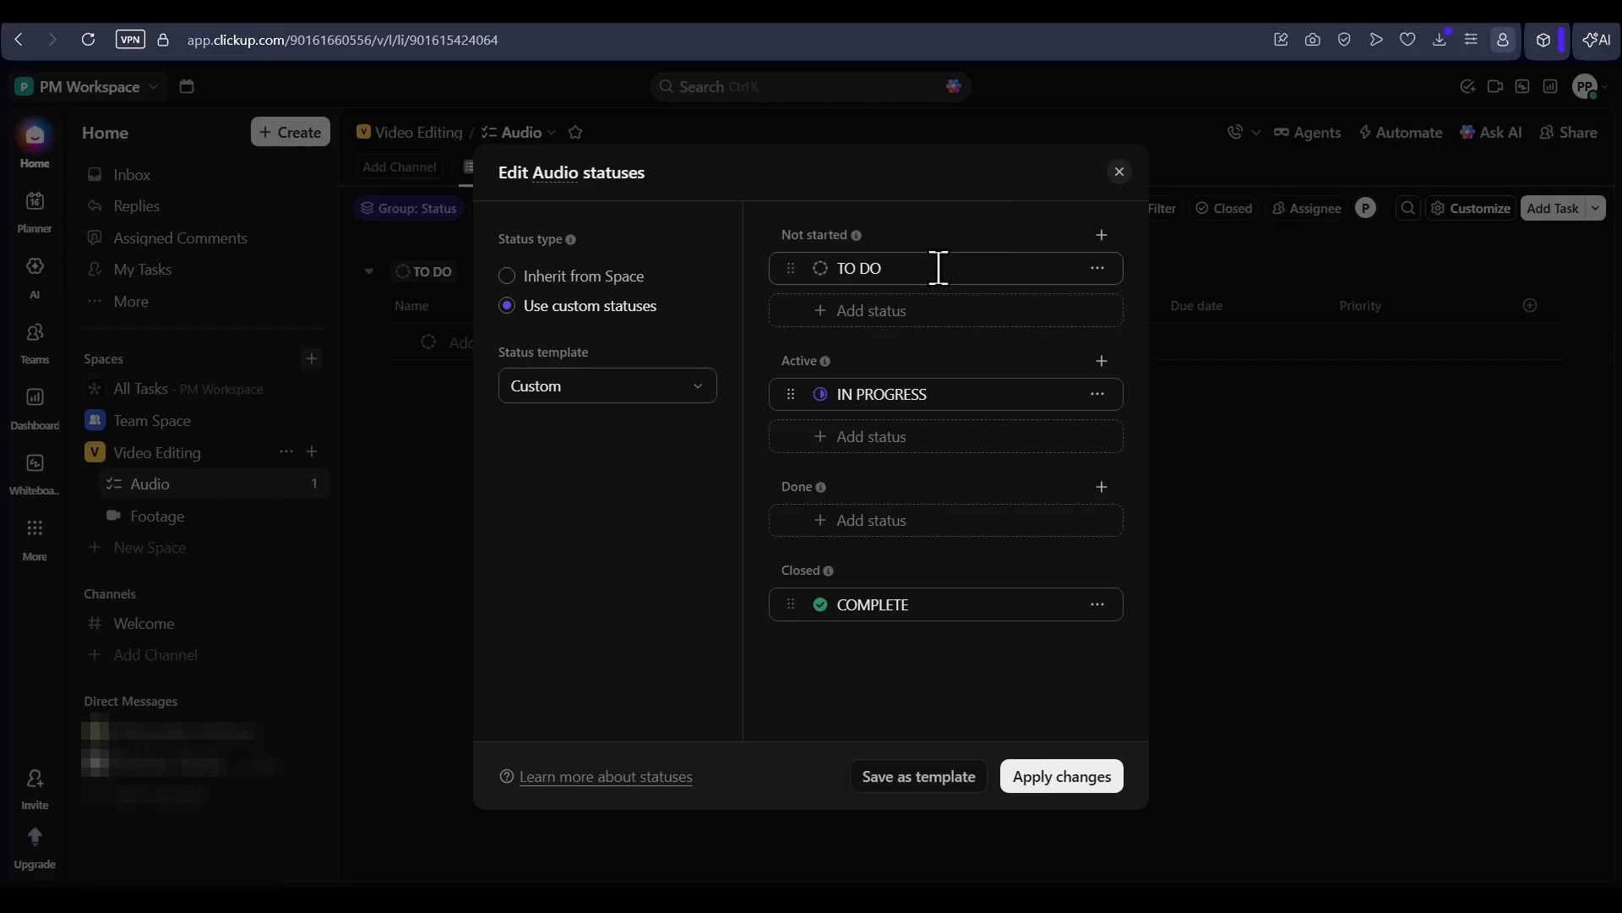
left_click(1097, 269)
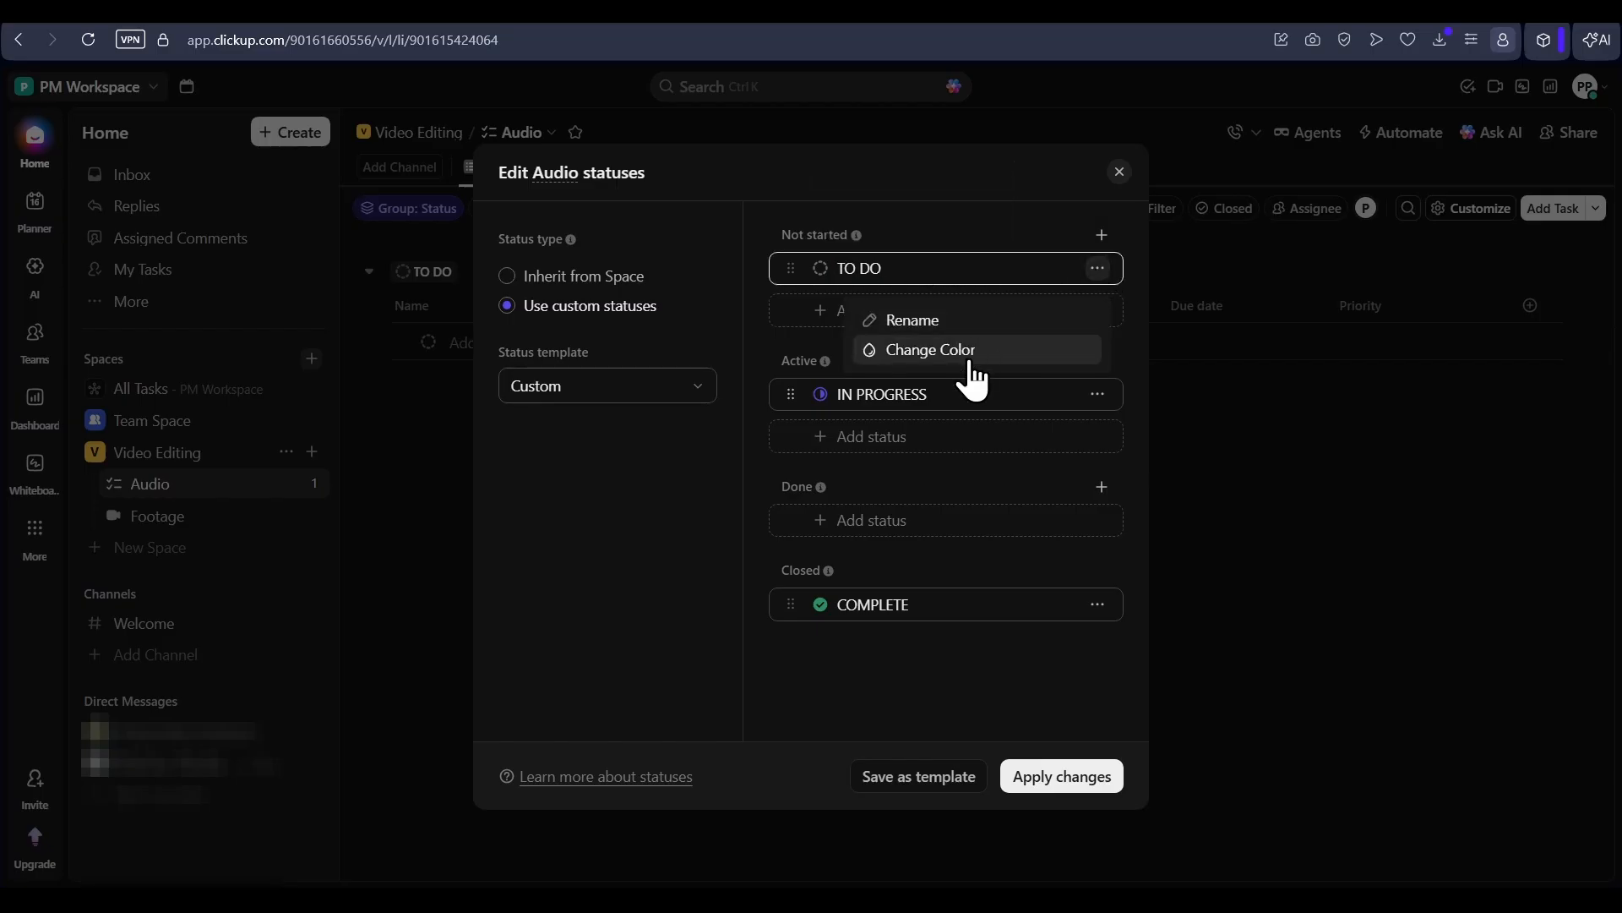
left_click(913, 320)
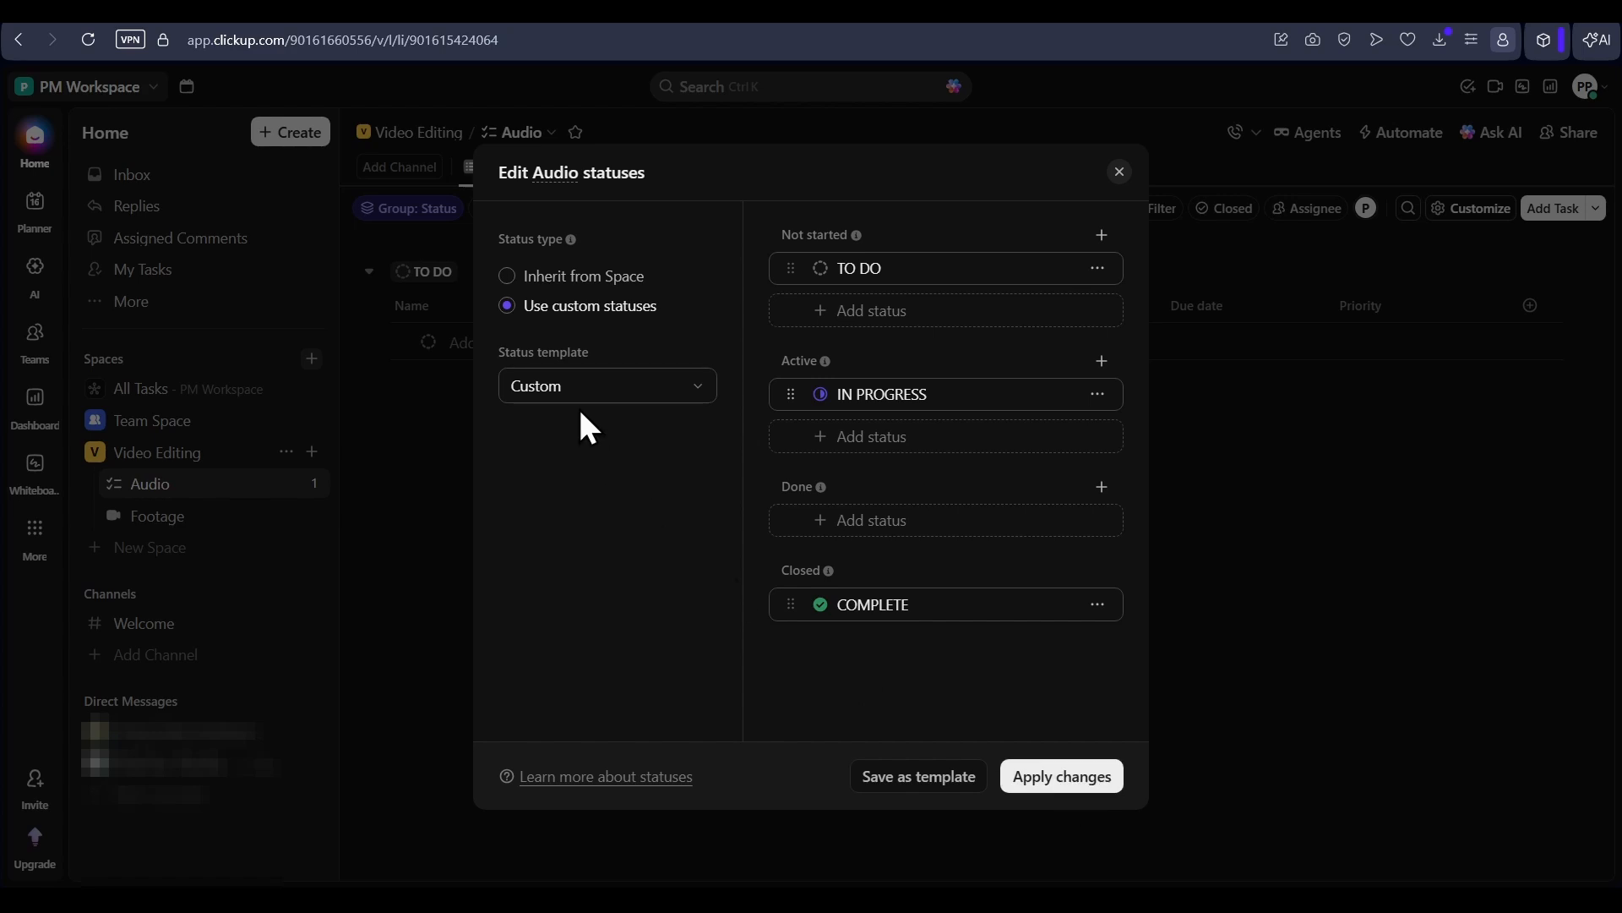
- Open the Footage list, examine it in the Calendar, Gantt and Board views, and return to the List view
left_click(324, 522)
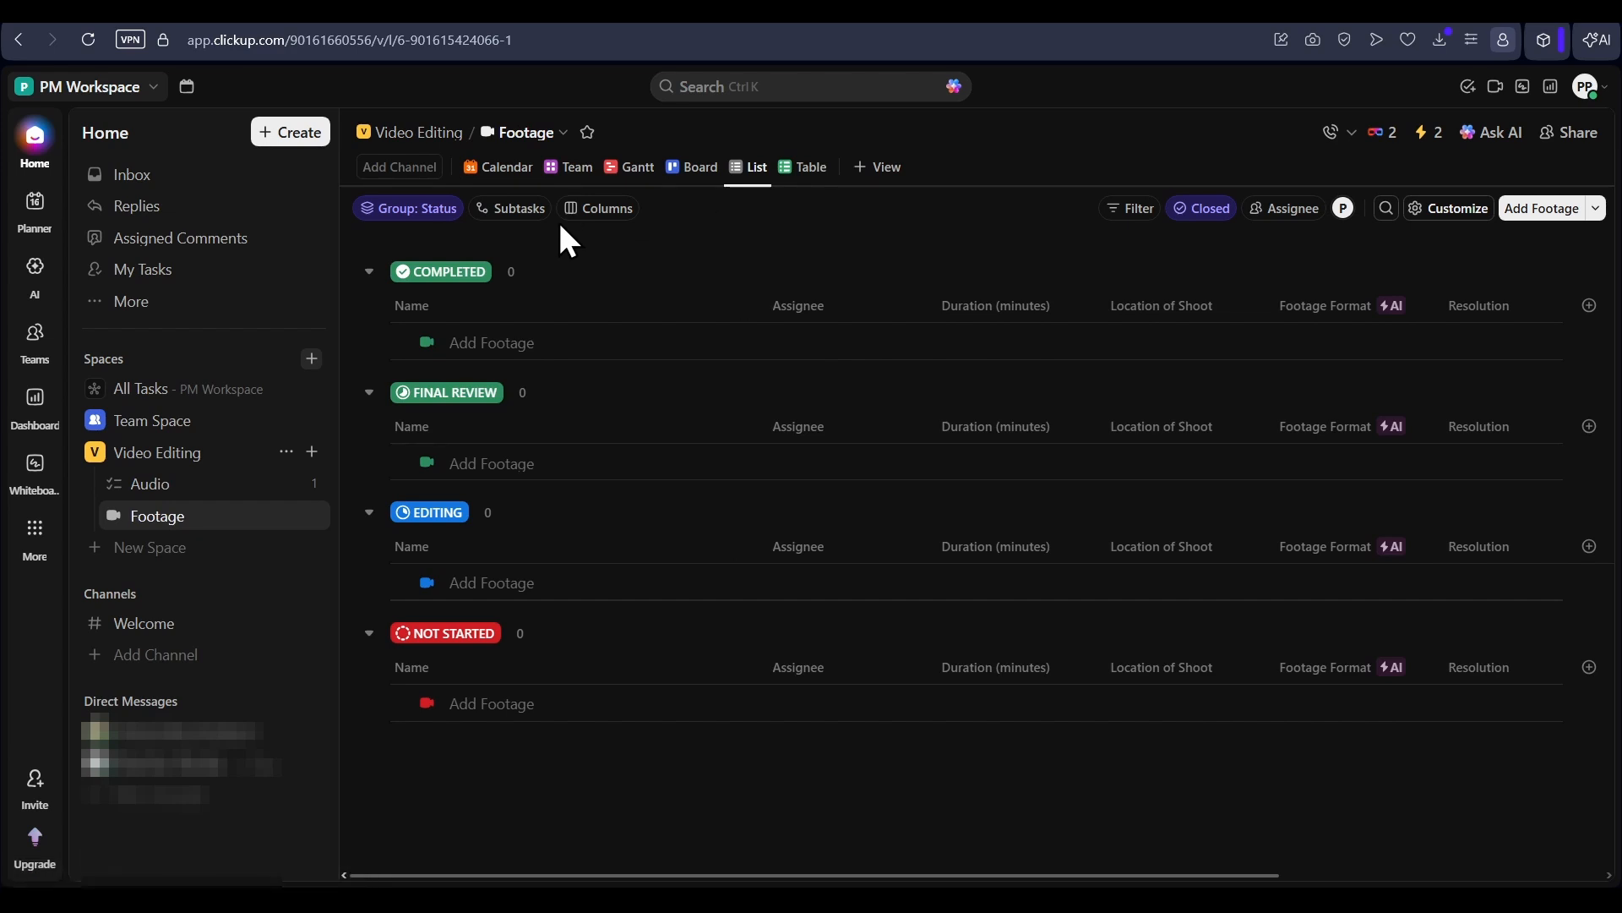
left_click(492, 166)
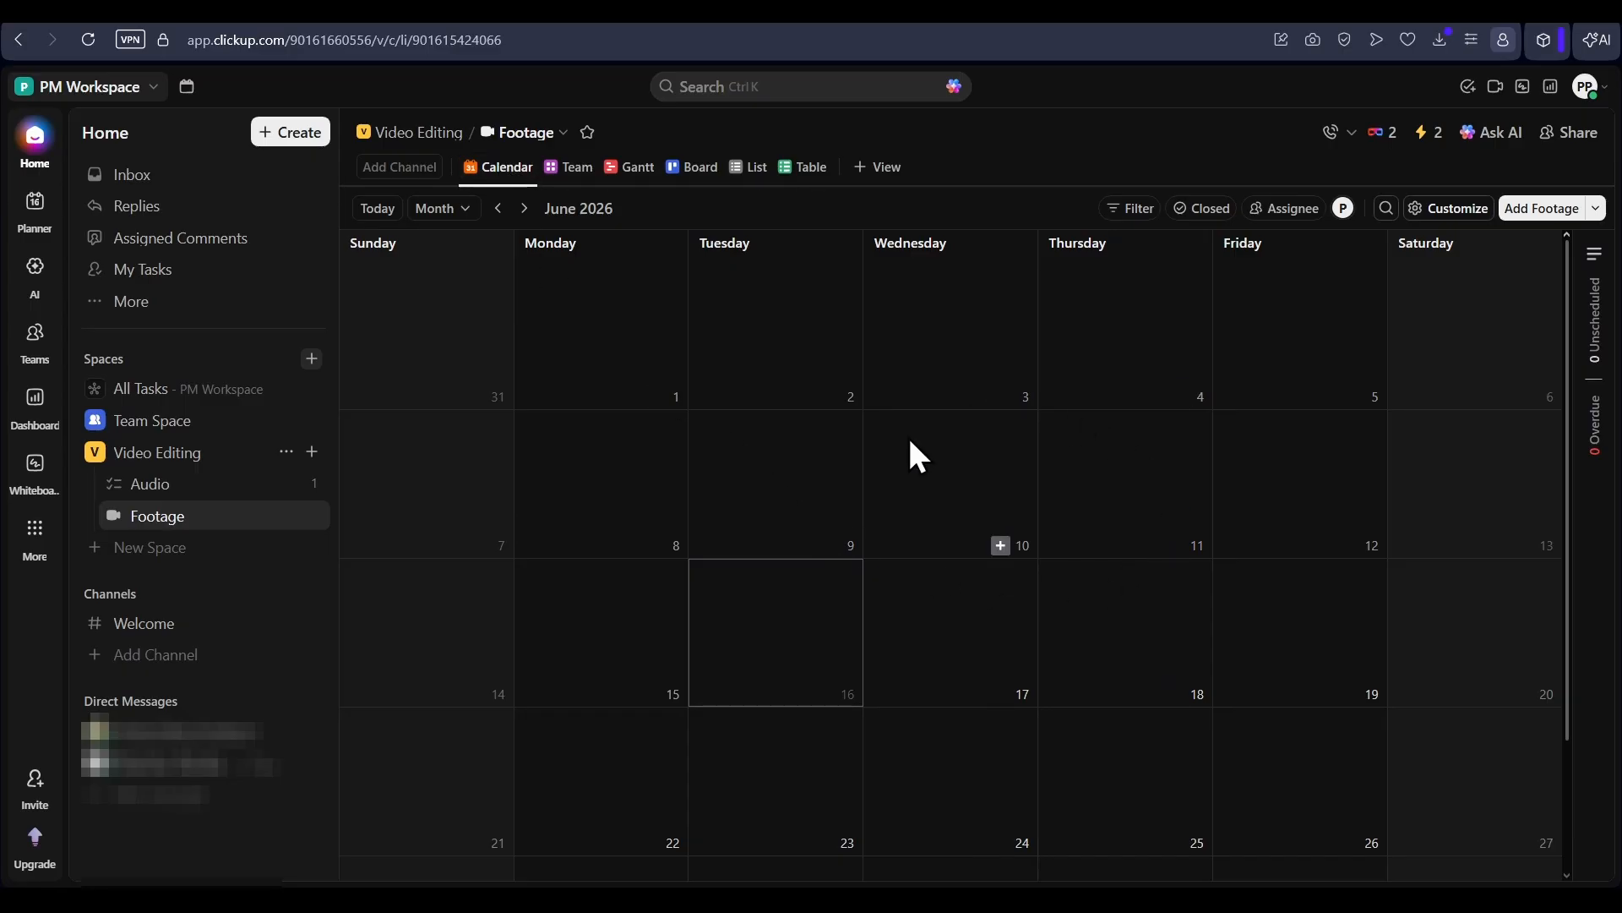
left_click(630, 167)
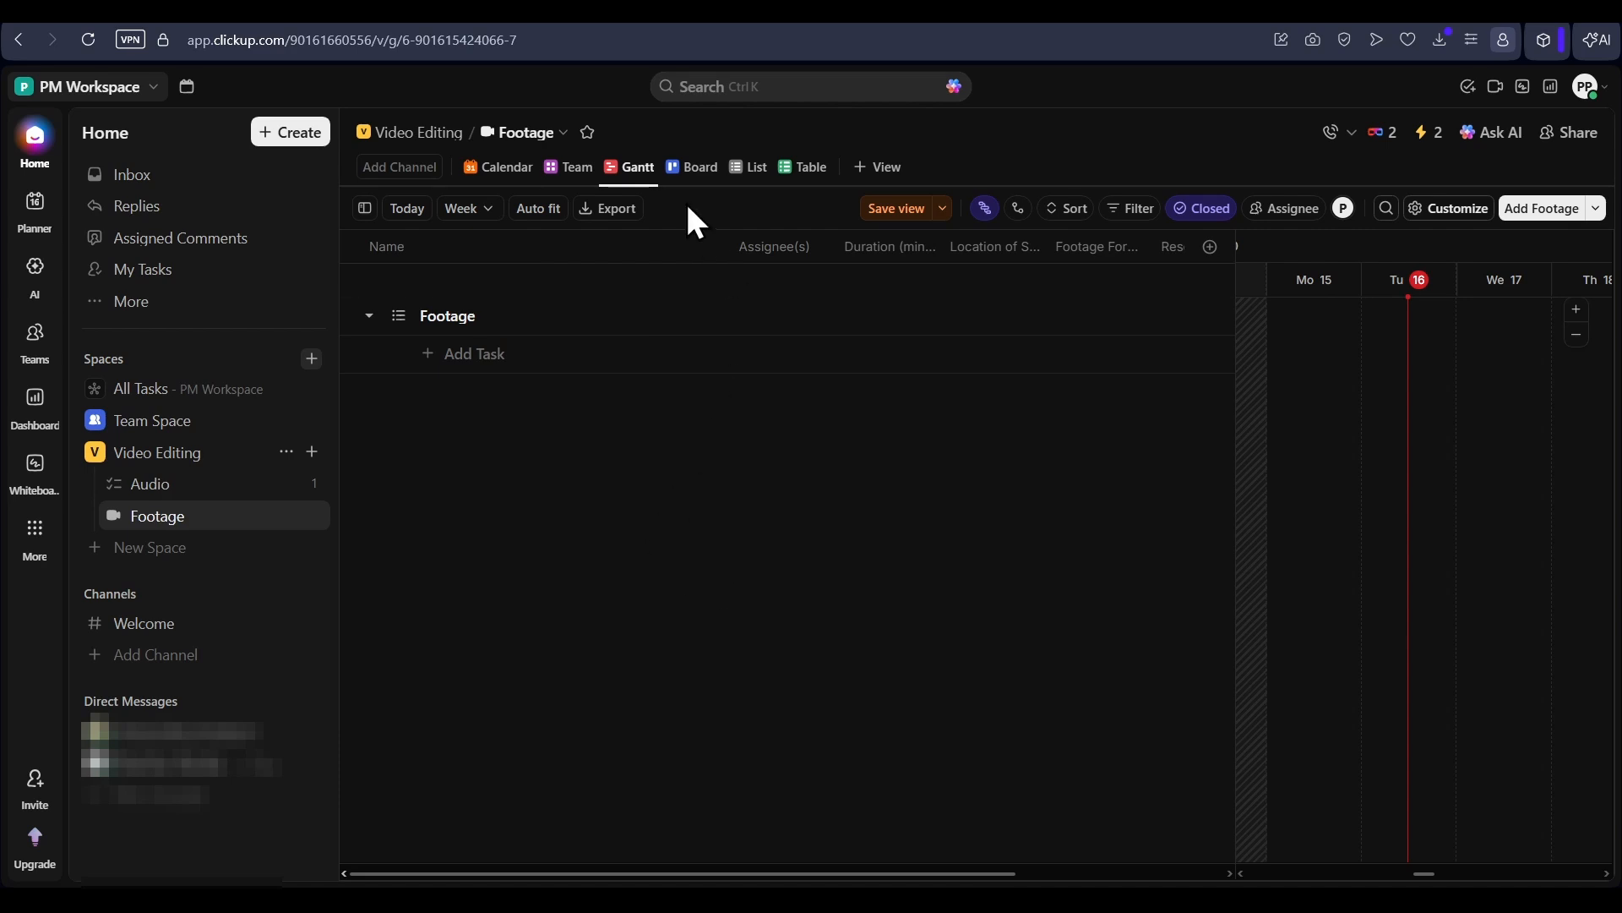
left_click(698, 169)
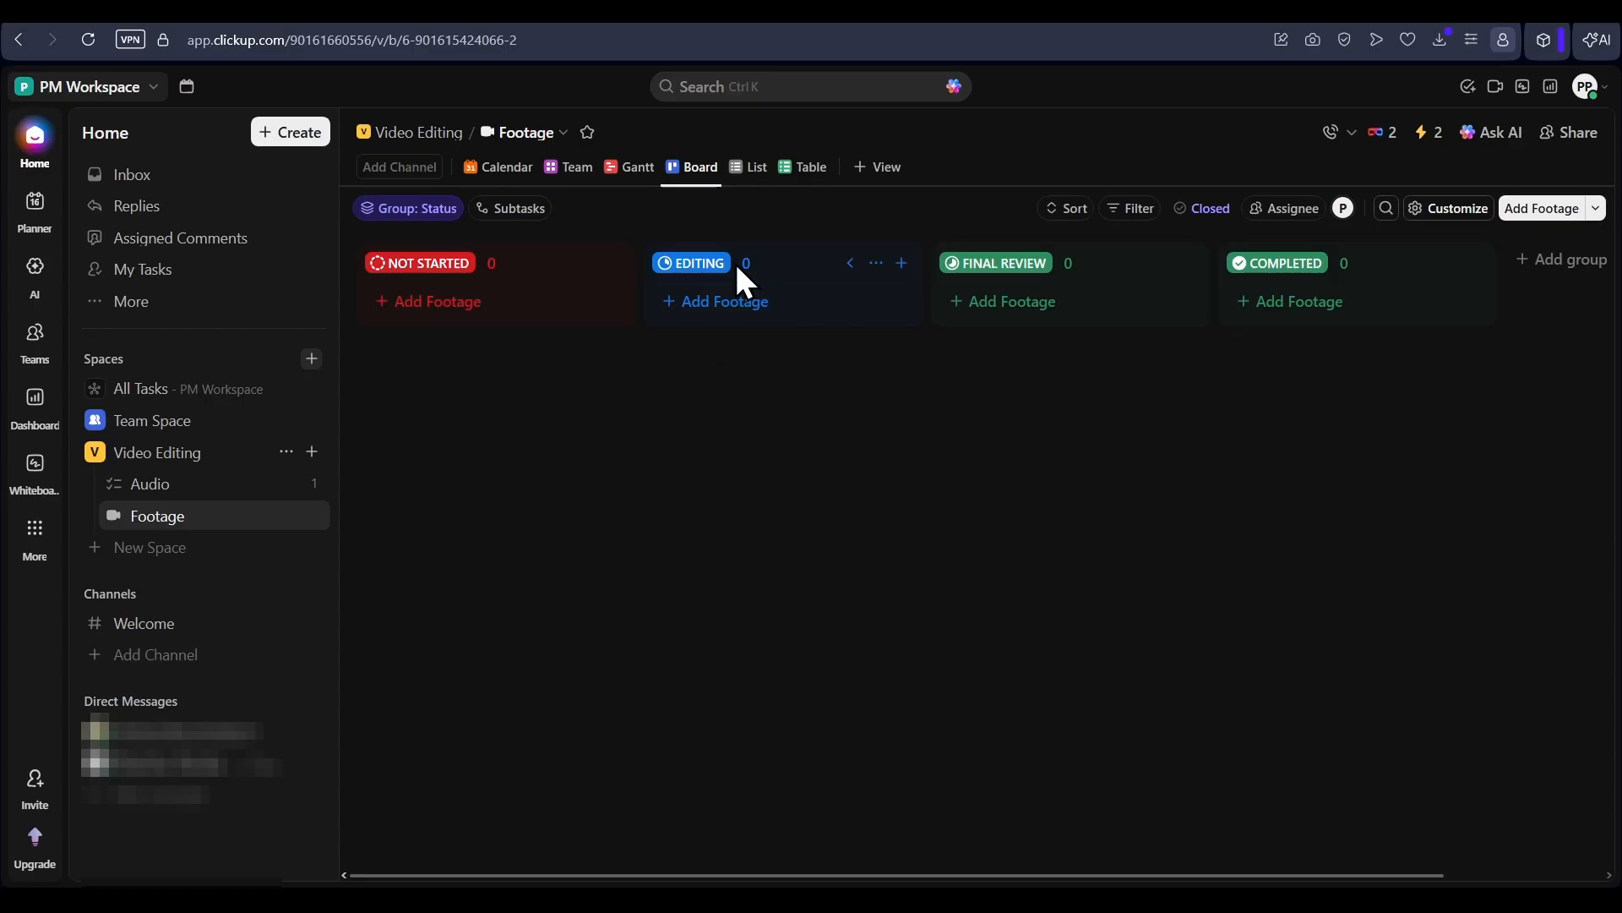
left_click(739, 175)
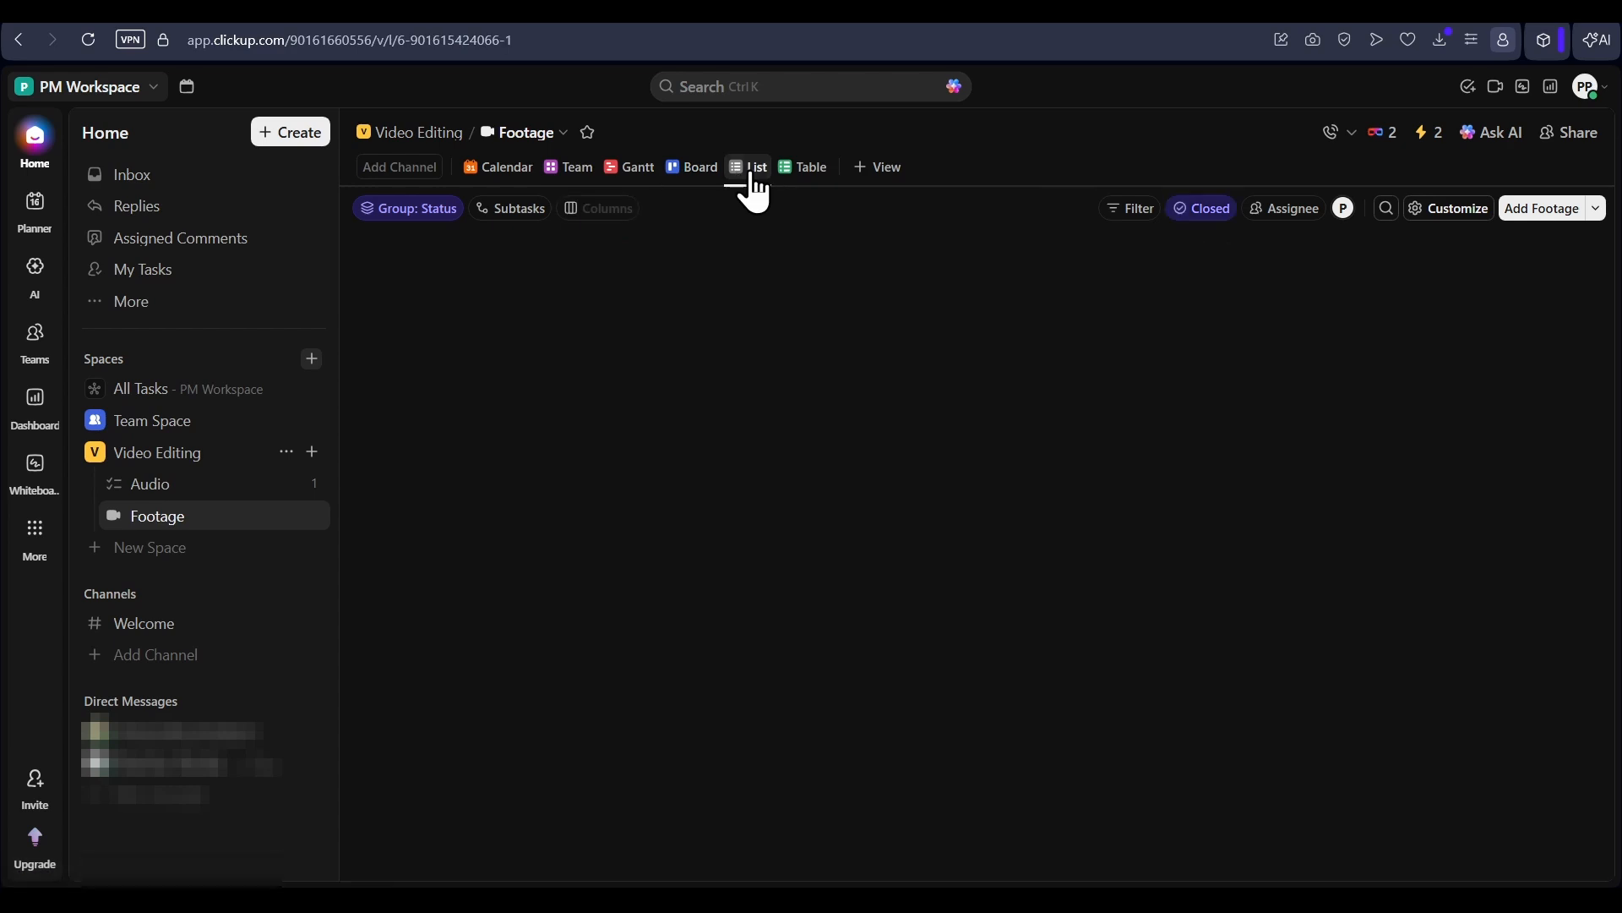
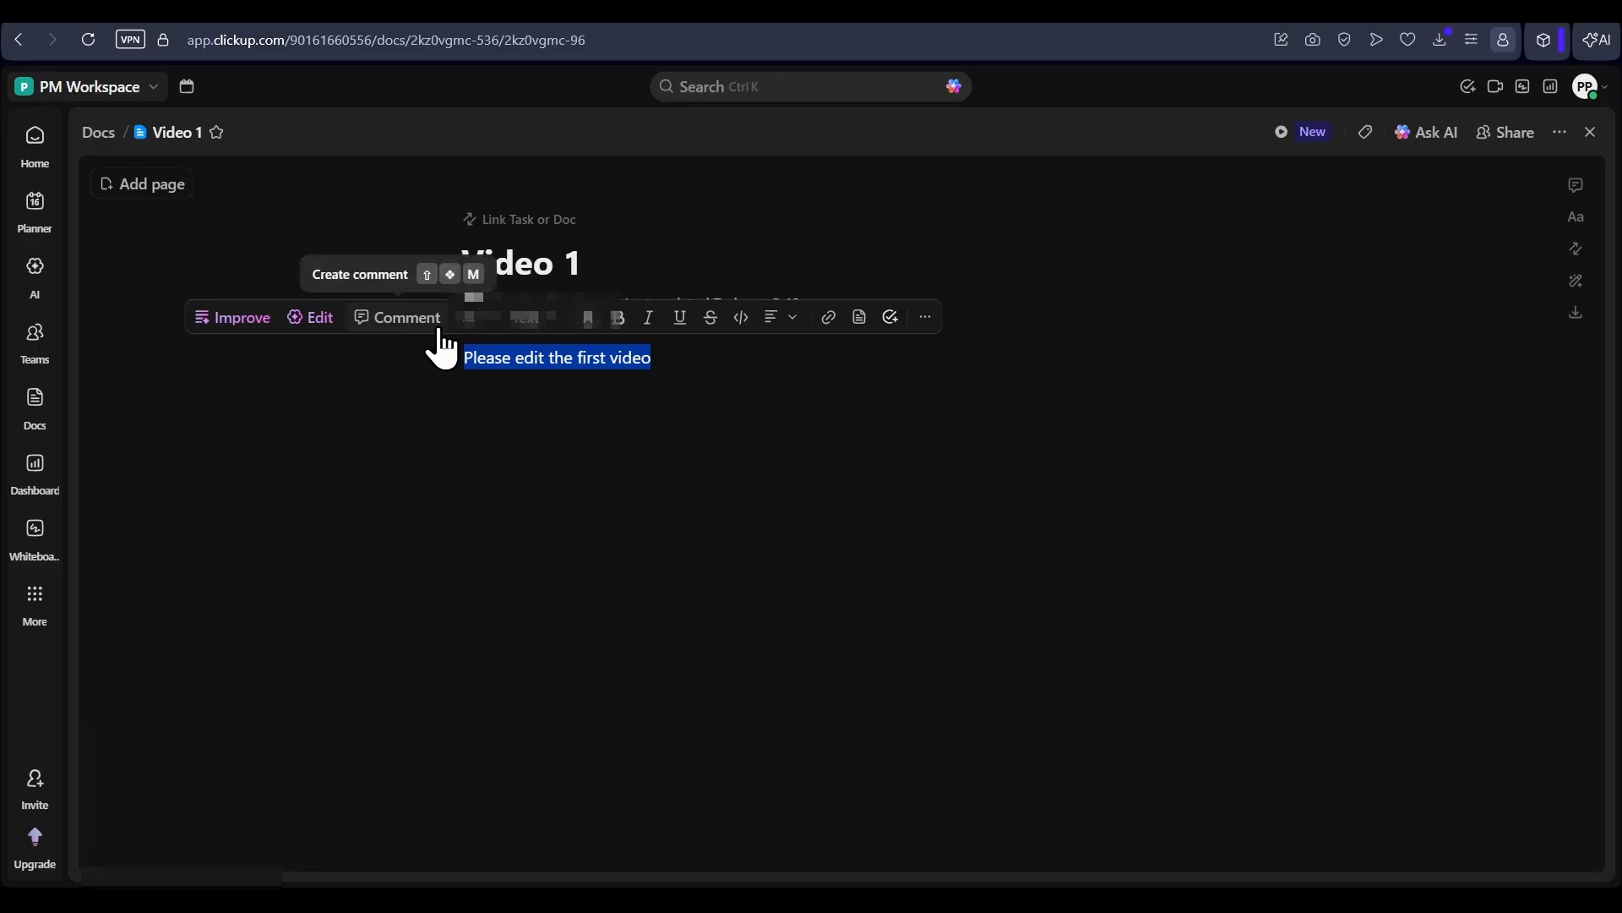
- Examine the list formatting options for the line "Please edit the first video" in the Video 1 doc
left_click(494, 323)
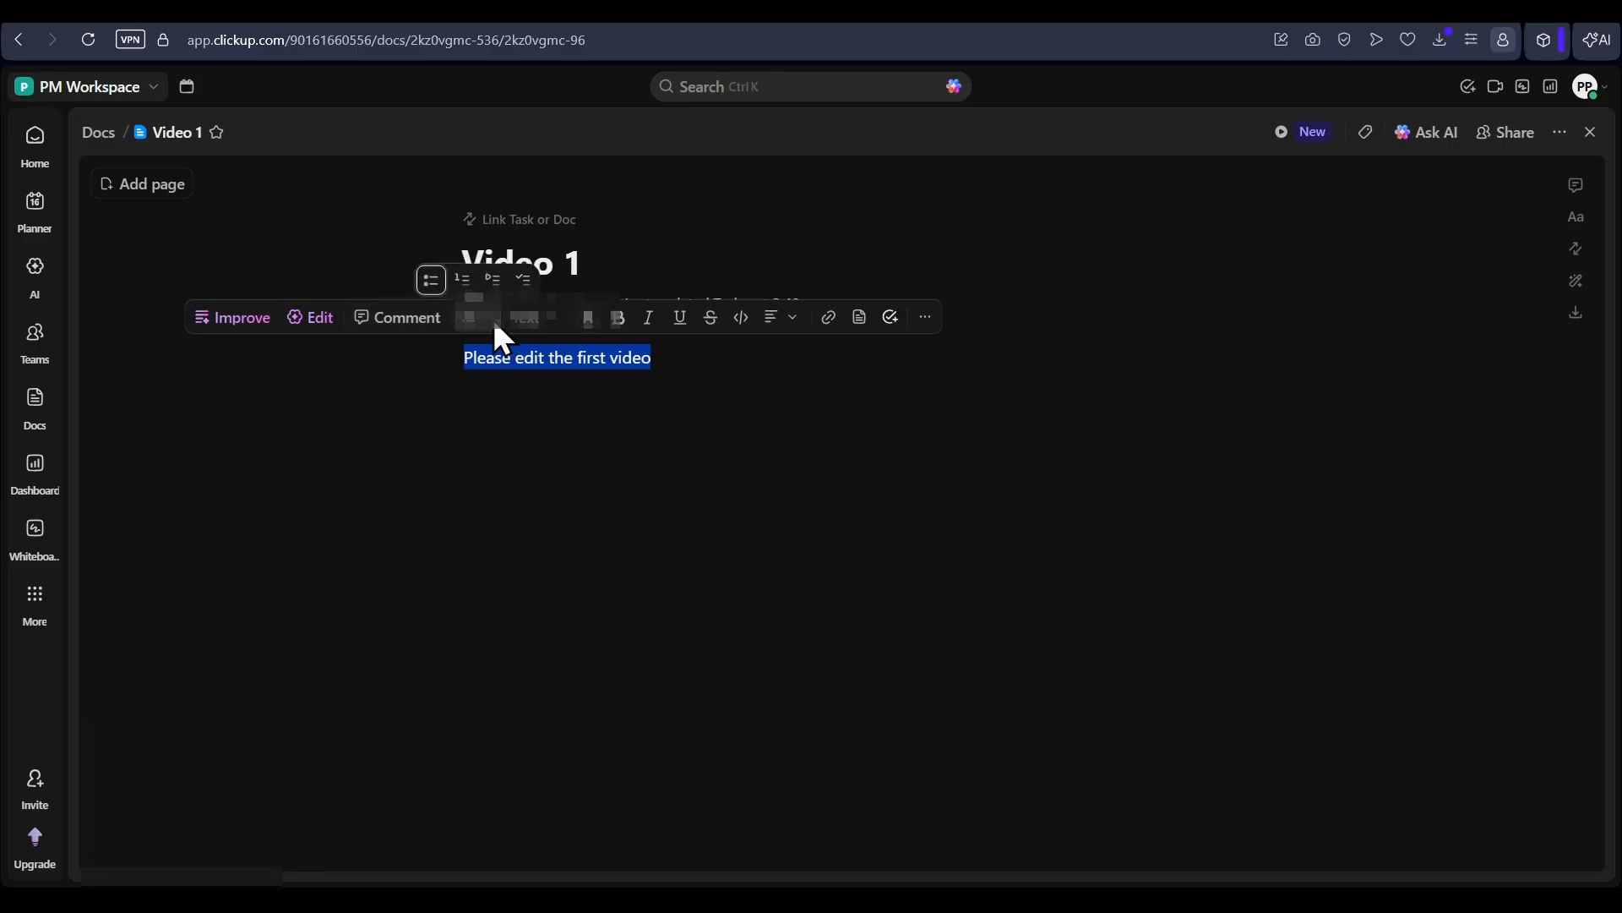
left_click(499, 324)
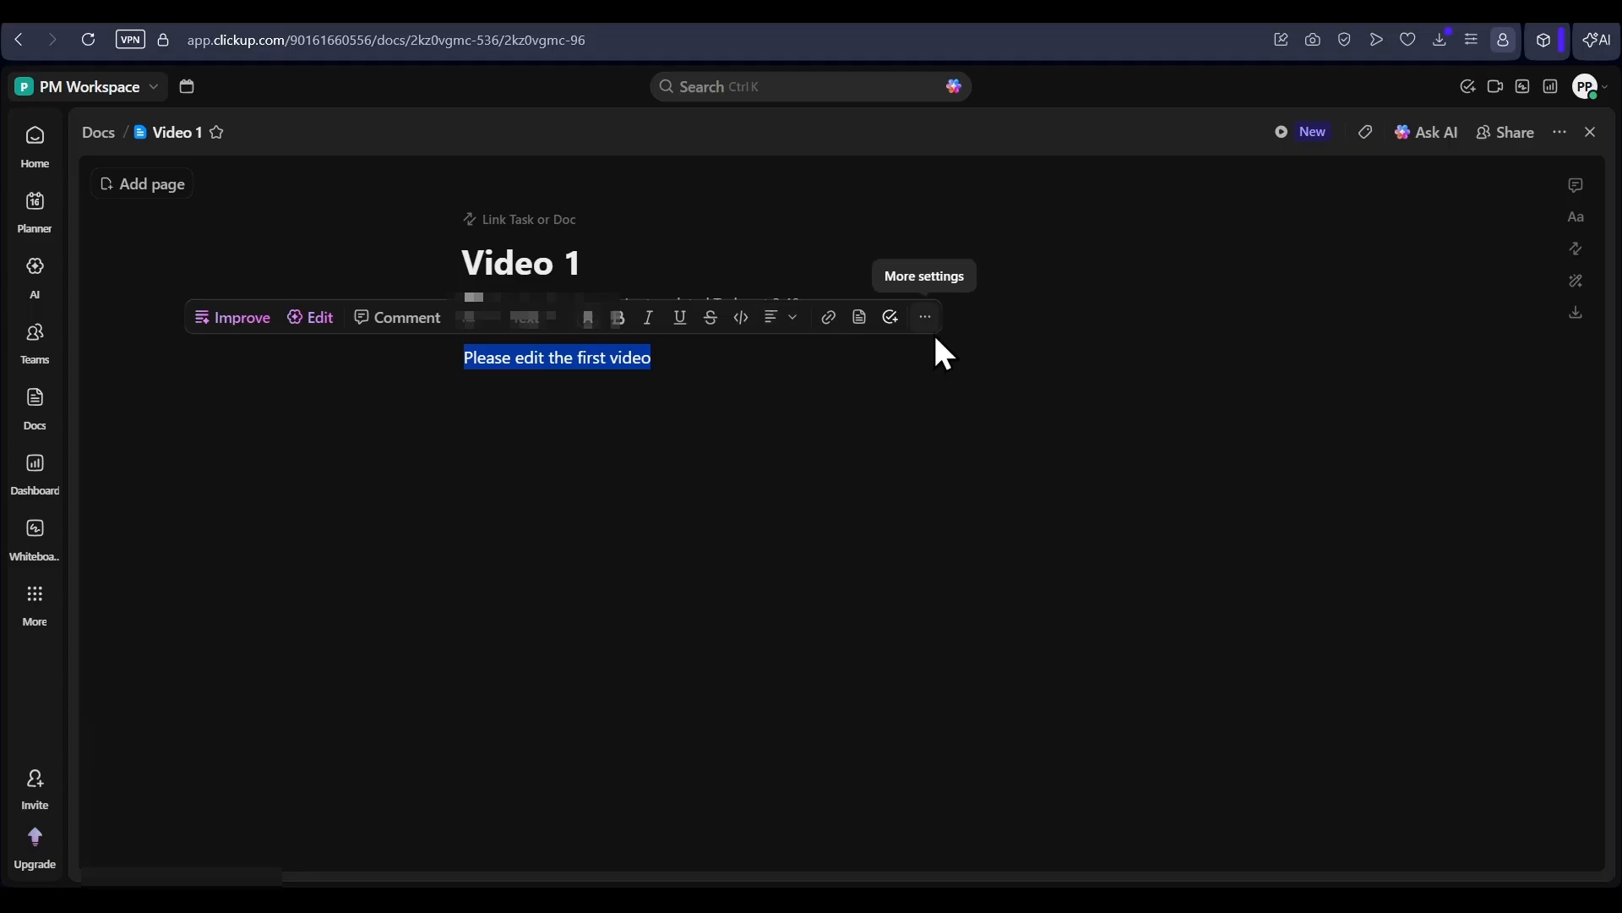
left_click(728, 485)
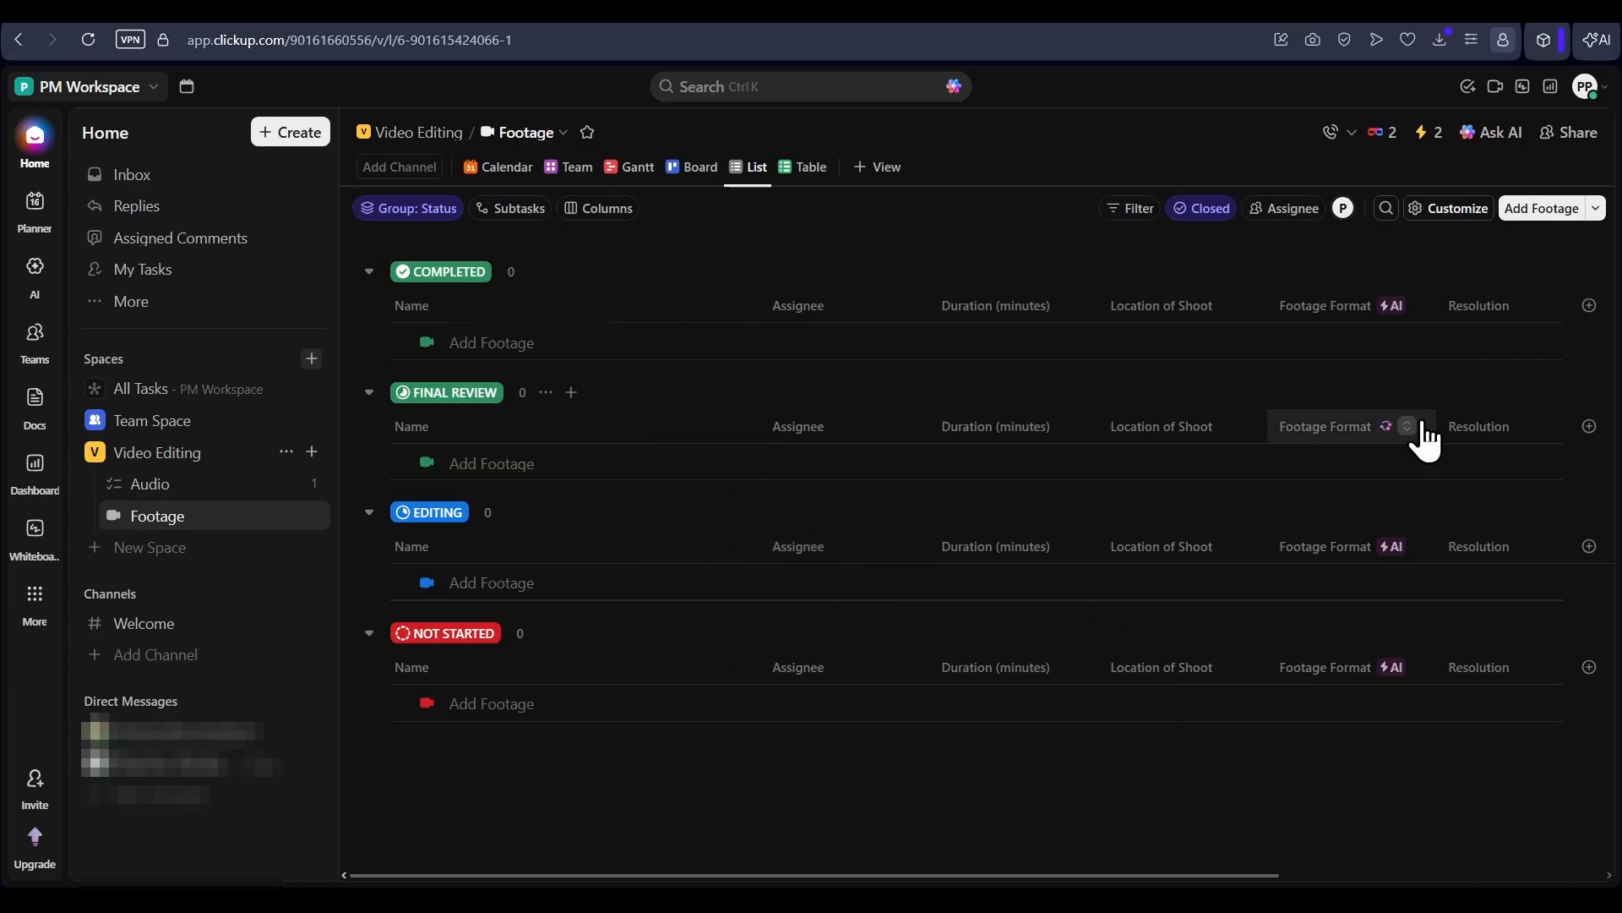
- Open the AI assistant for the Footage list and examine its suggested questions, features and prompt area
left_click(1499, 140)
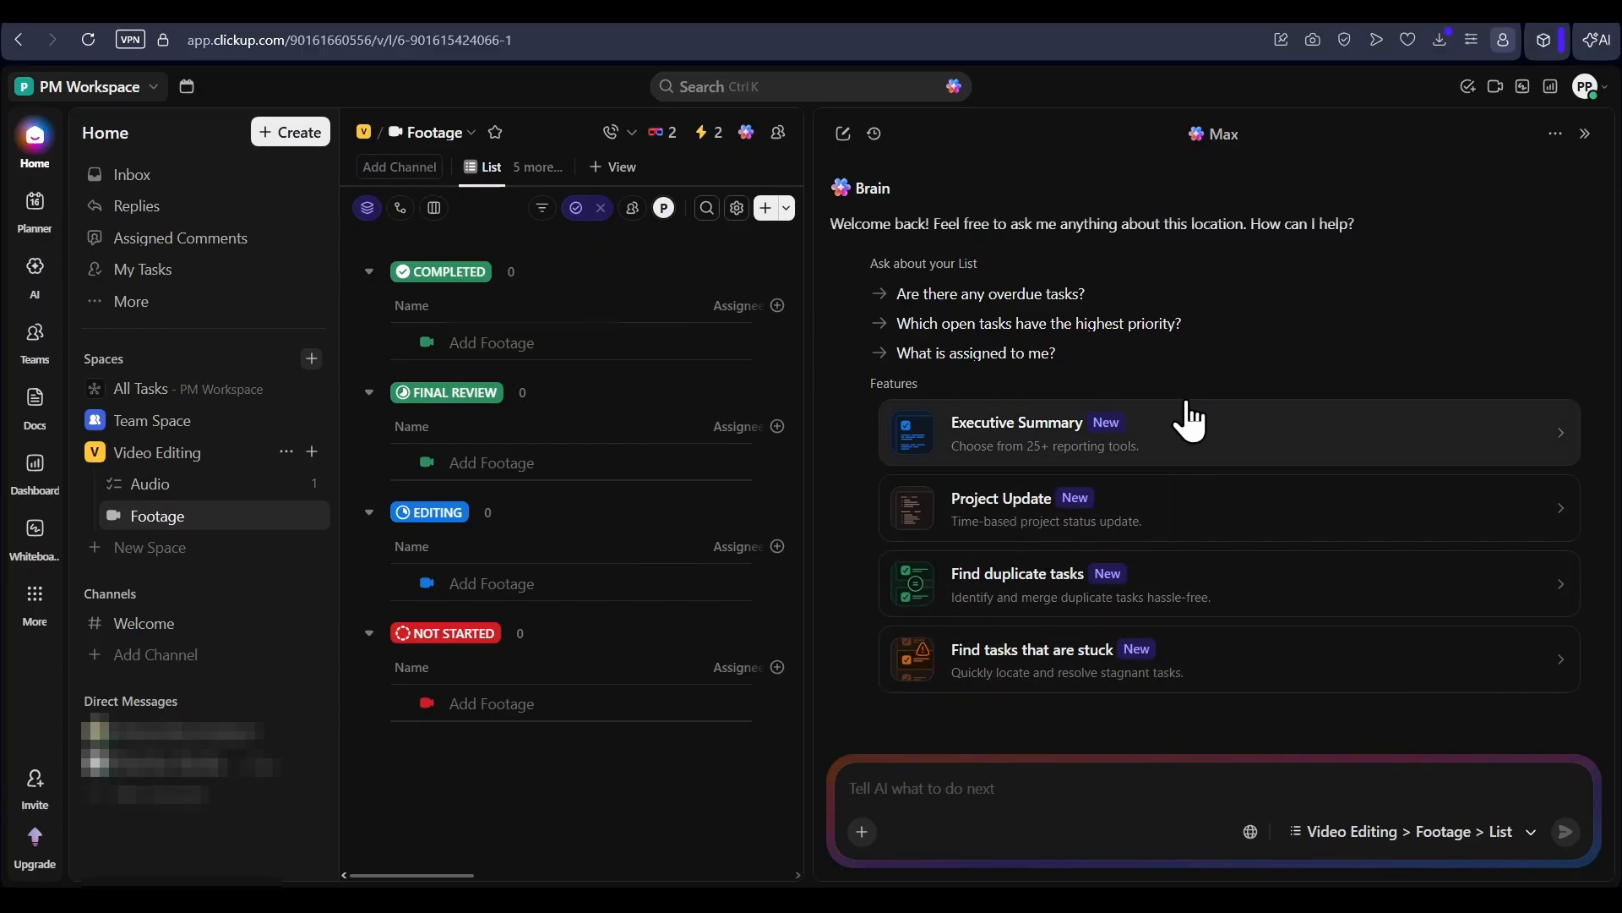
left_click(1058, 803)
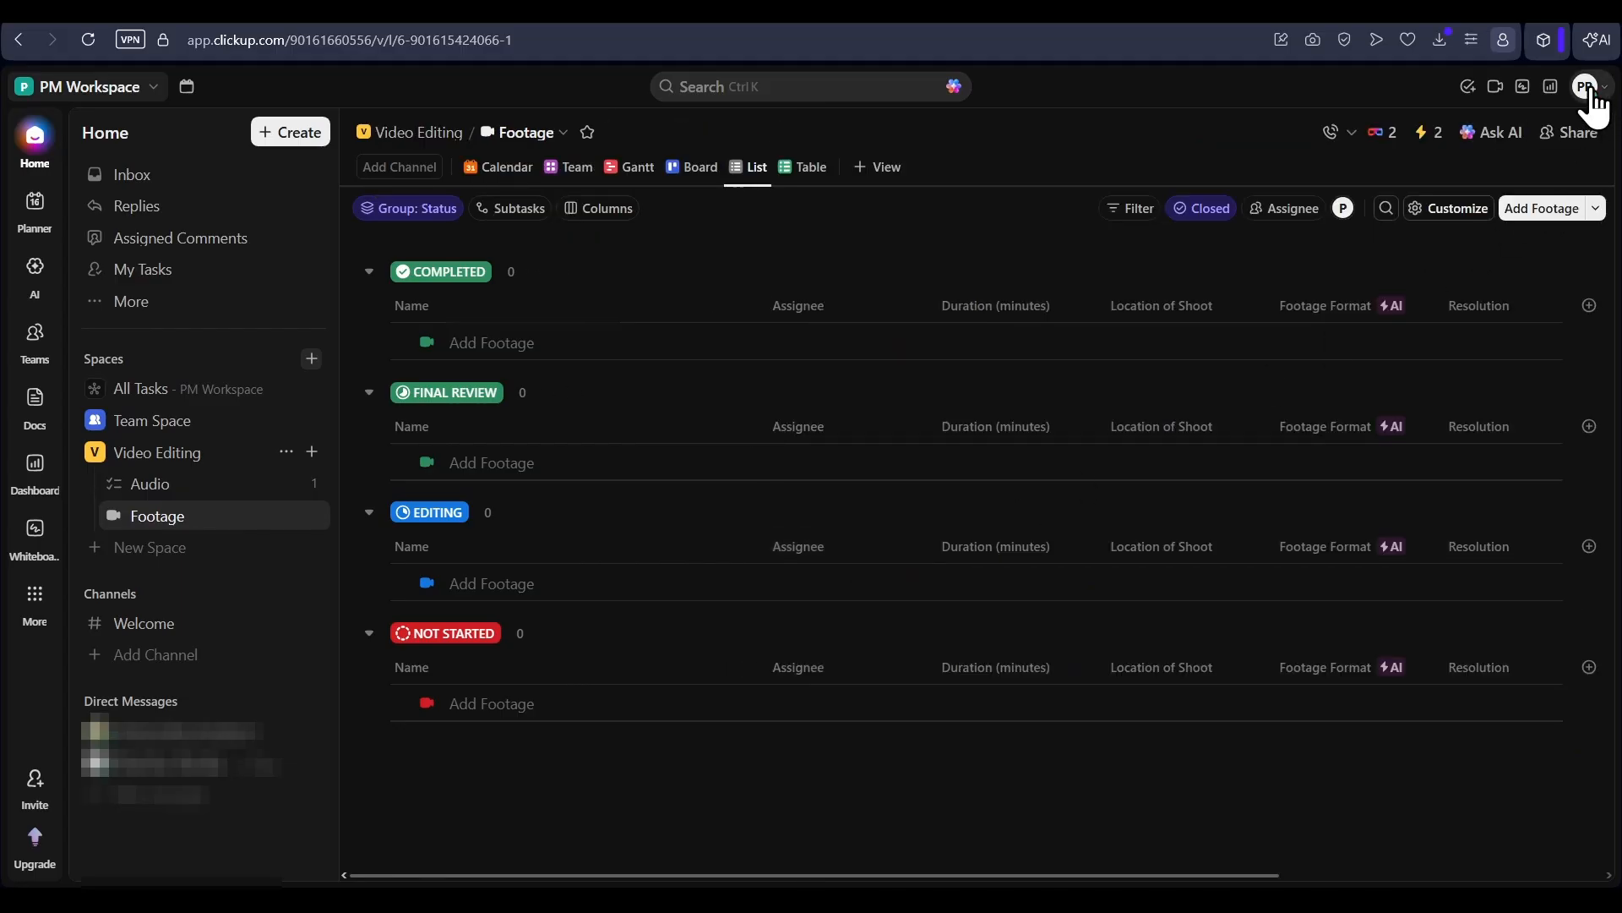
- Import the local document Basic-Guide-to-Video-Editing.docx into the workspace through the workspace settings
left_click(1590, 88)
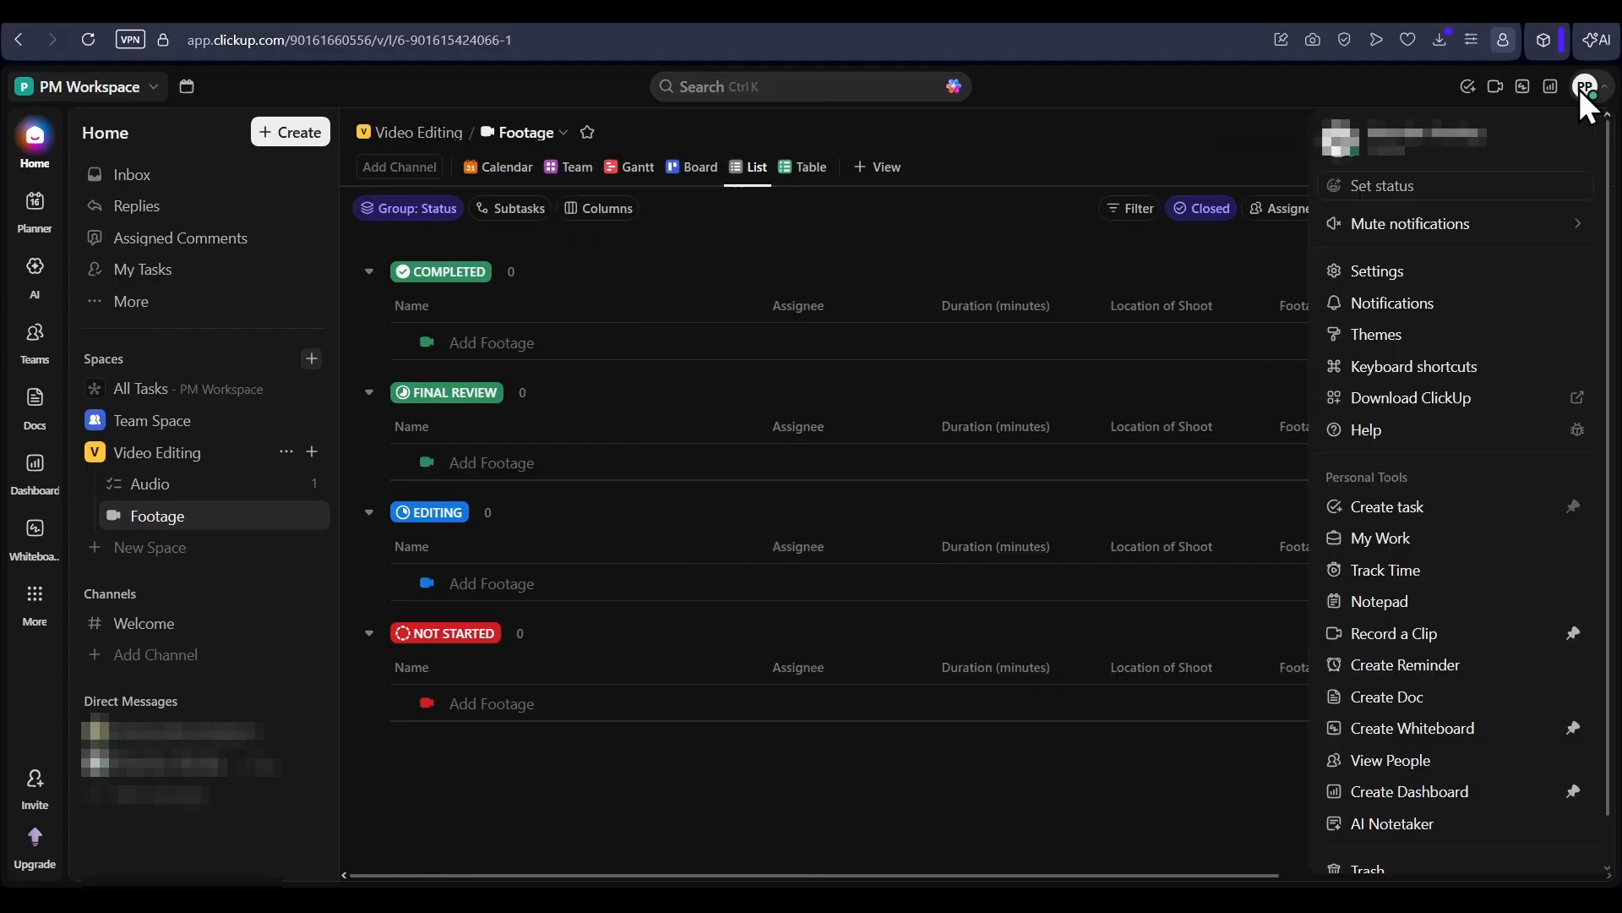
left_click(1379, 272)
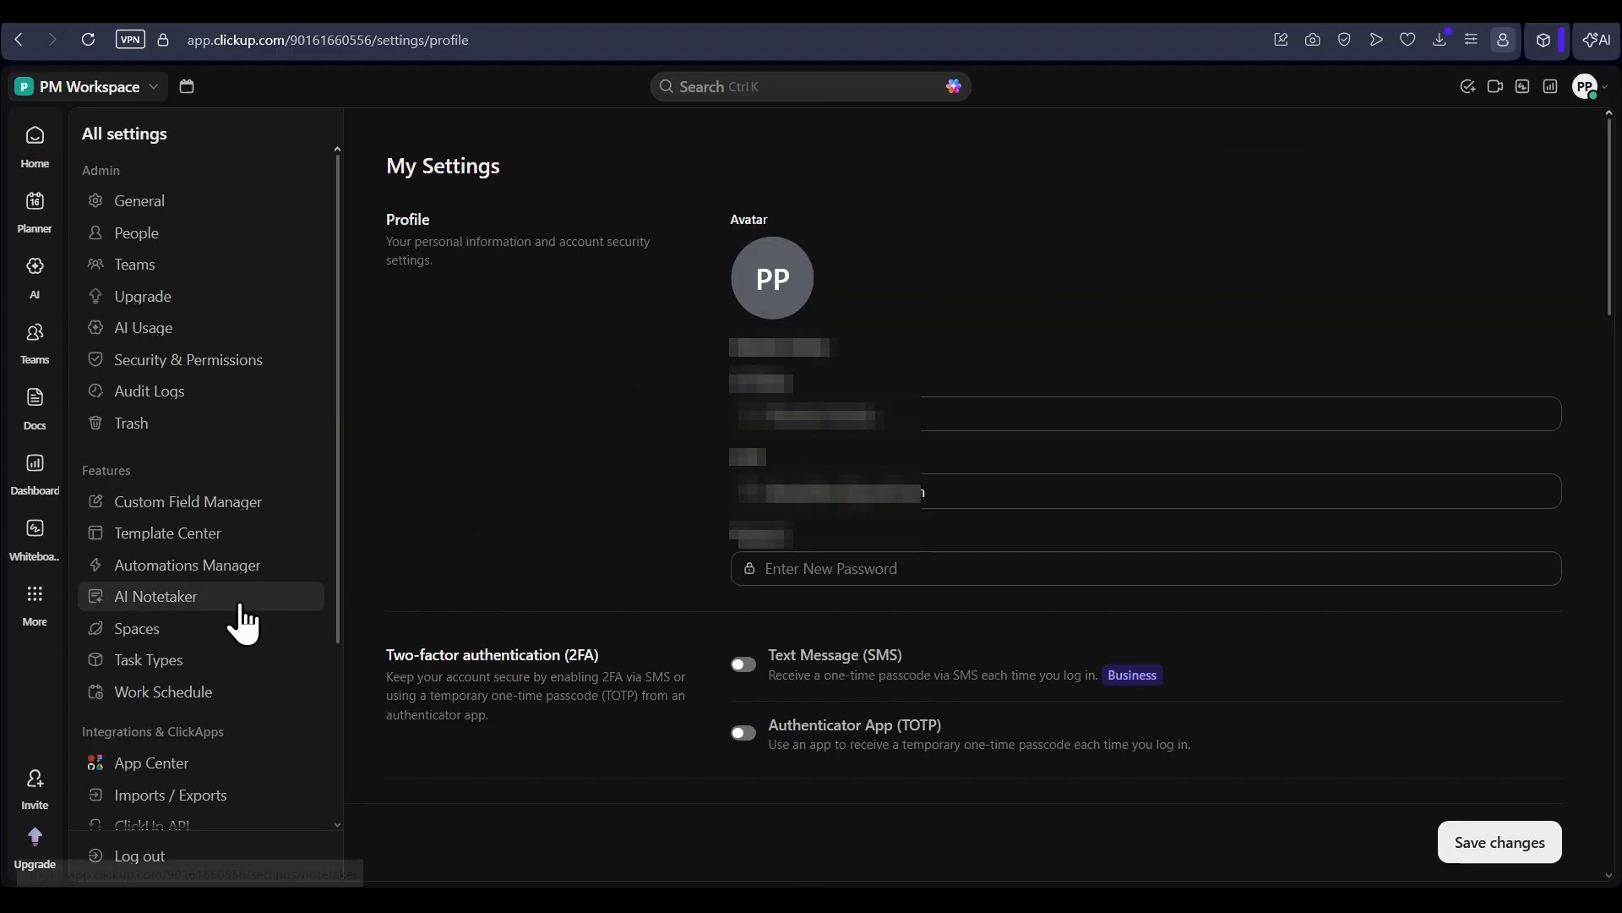
left_click(185, 796)
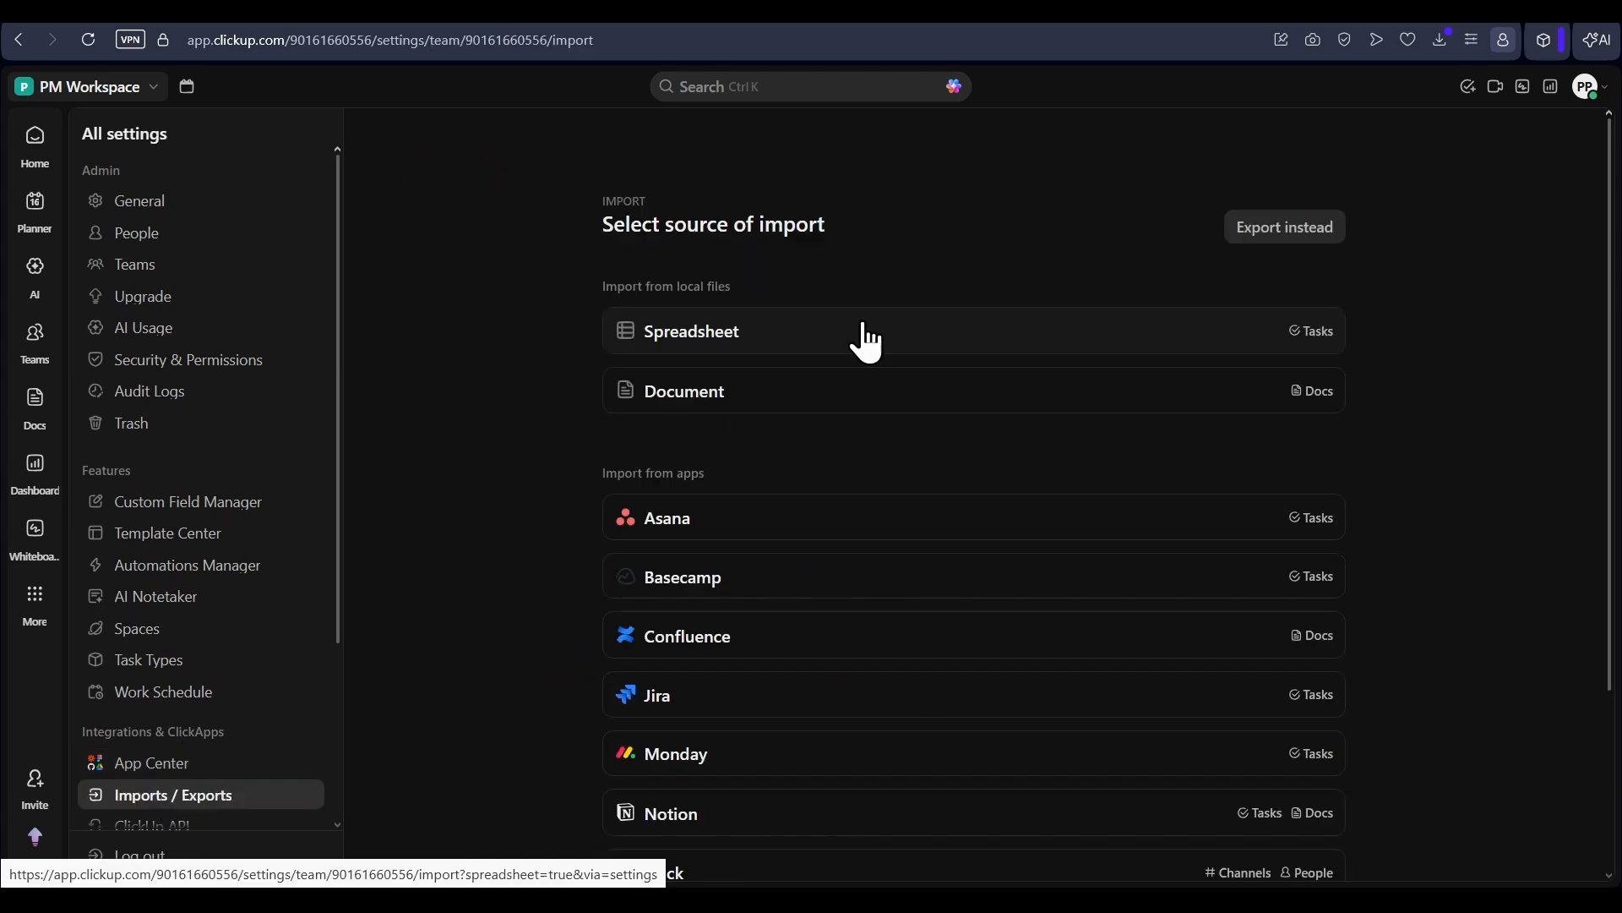
left_click(861, 395)
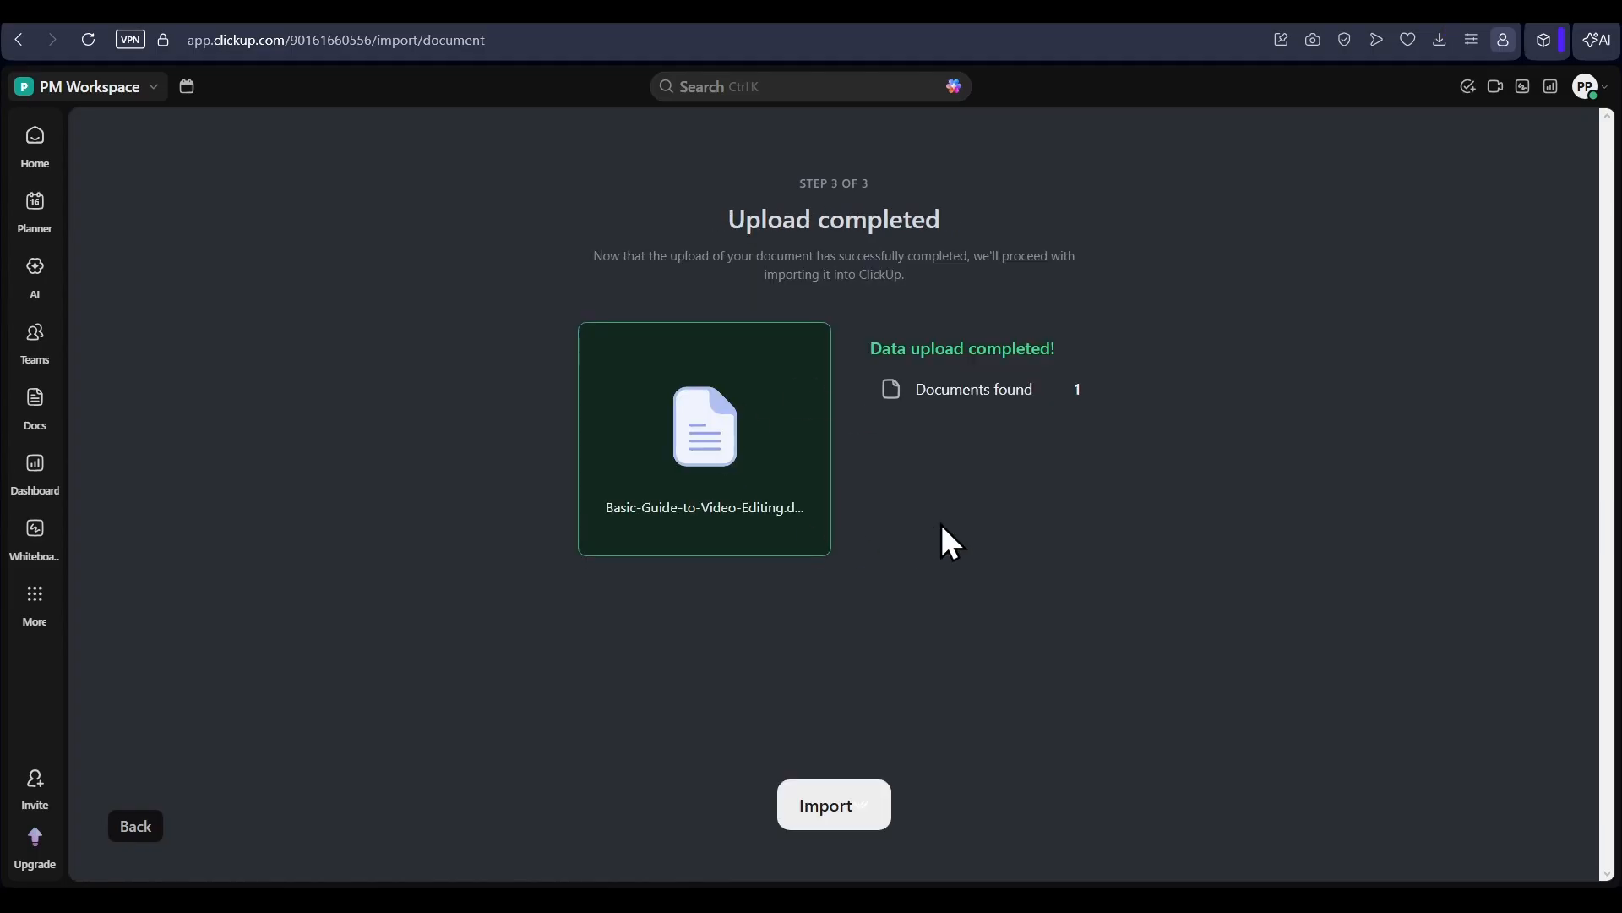
left_click(843, 799)
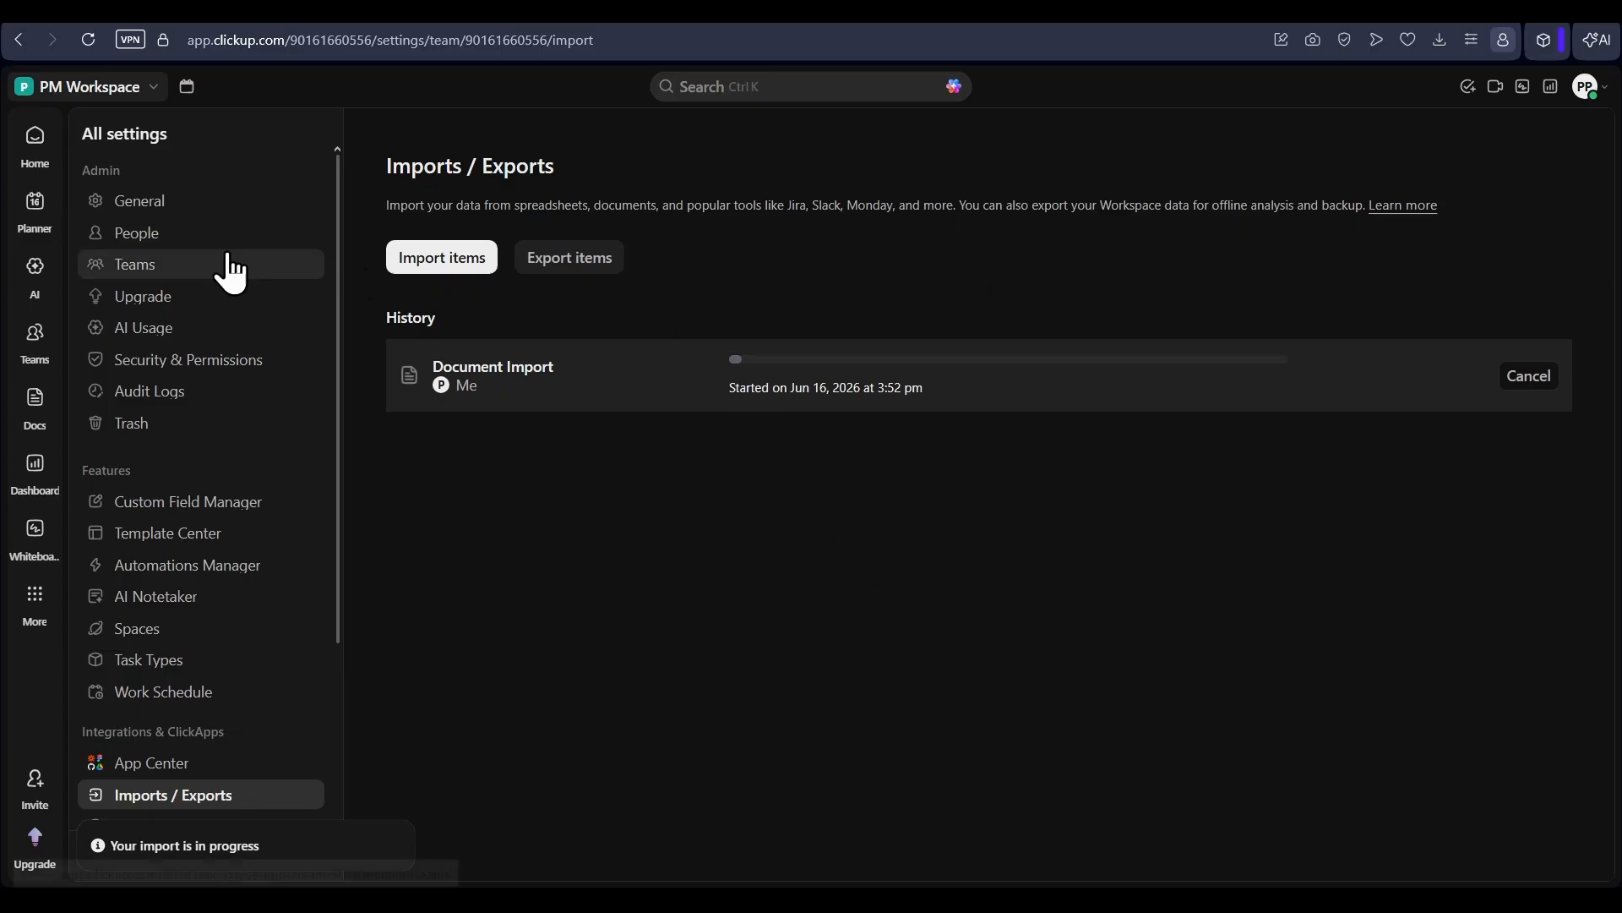
- Have ClickUp Brain summarize the imported Basic-Guide-to-Video-Editing.docx document
left_click(35, 269)
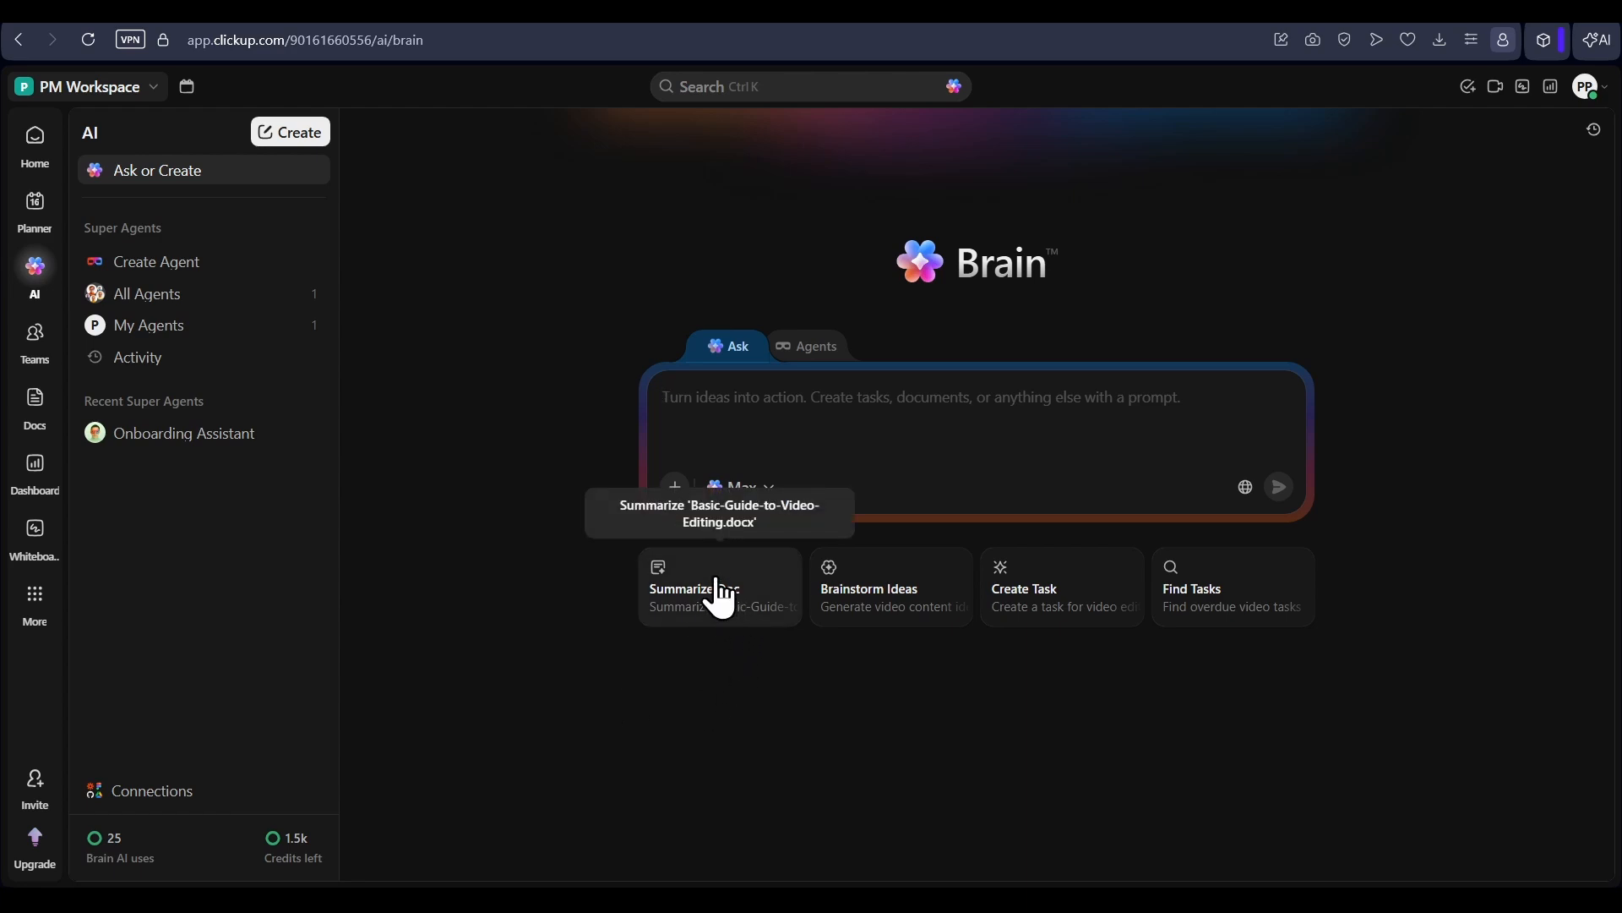
left_click(721, 597)
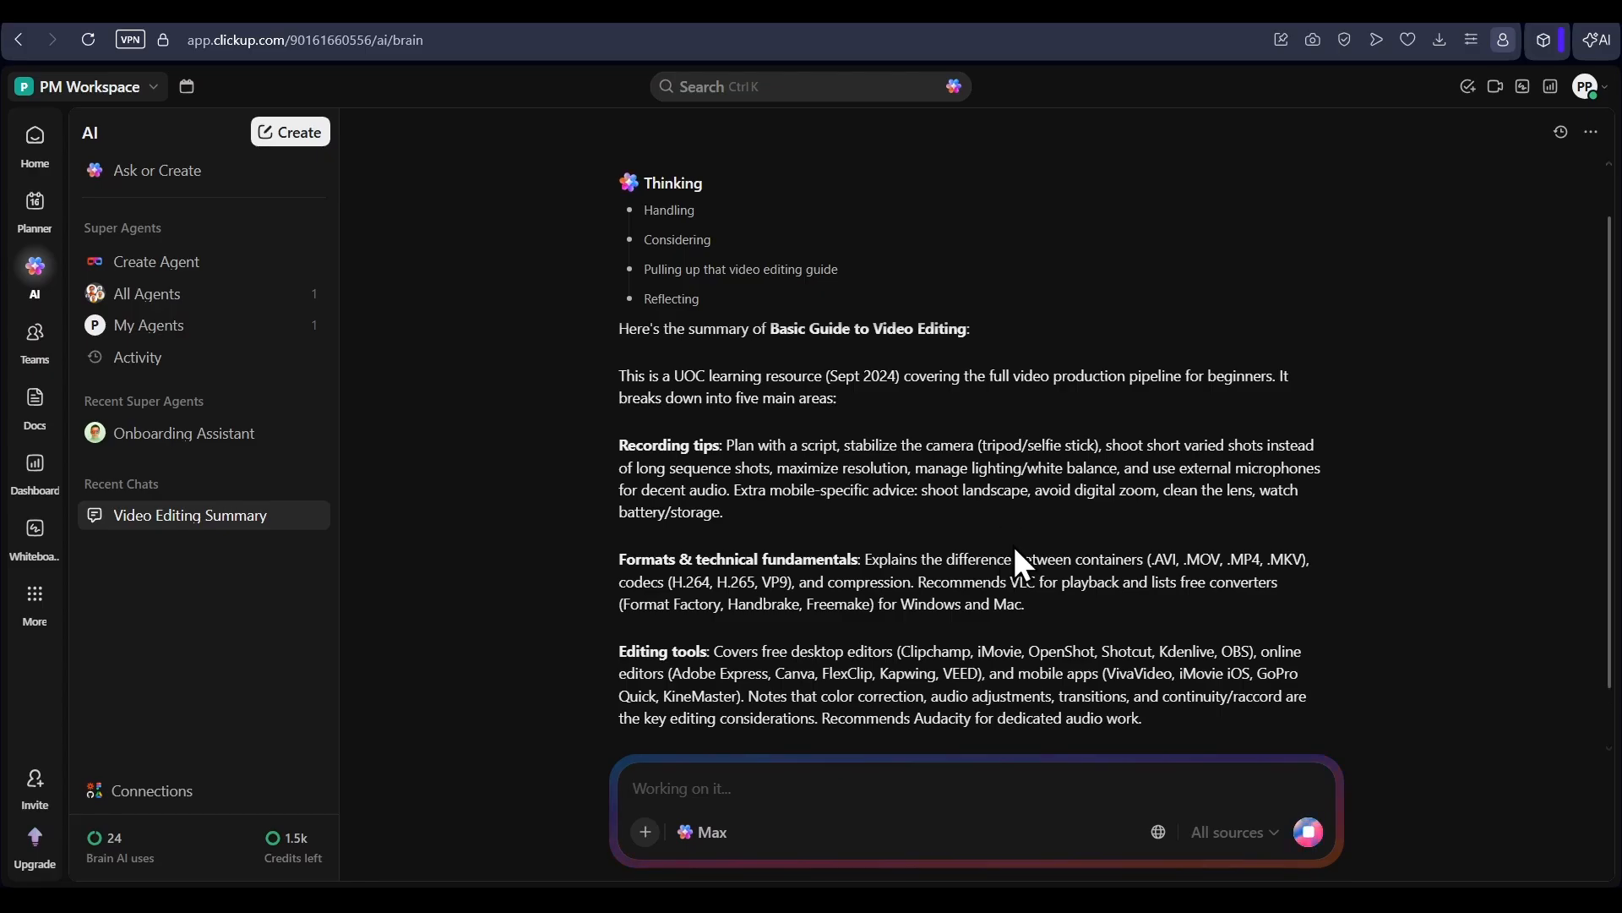
- Limit the Brain chat's sources to Docs and ask it "How to control lighting in a video"
left_click(1243, 832)
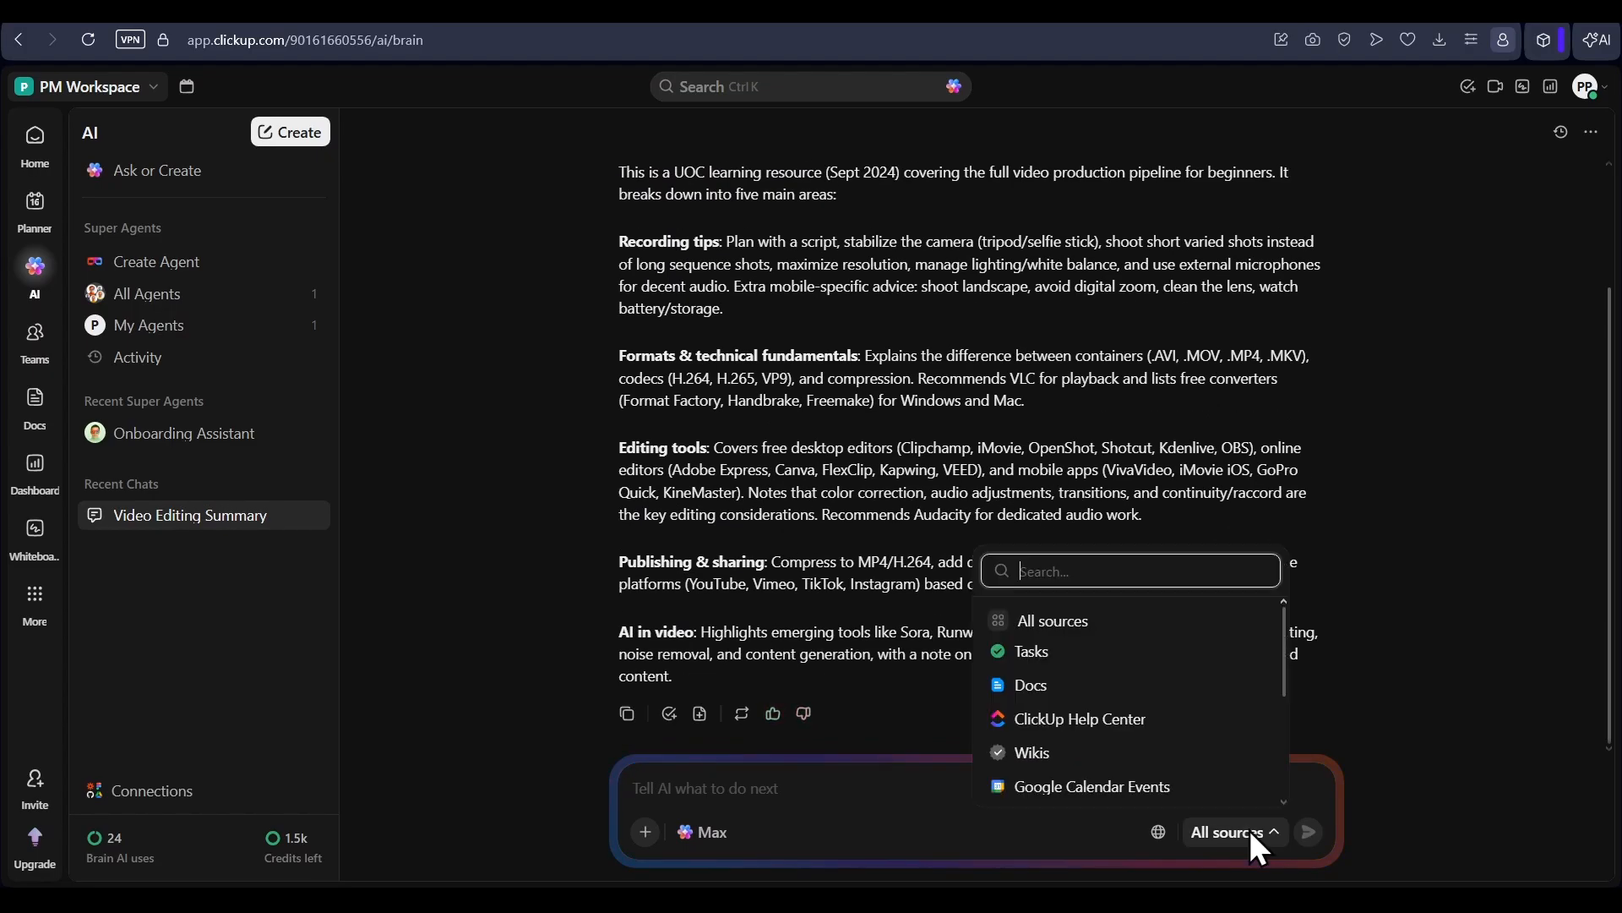
left_click(1086, 686)
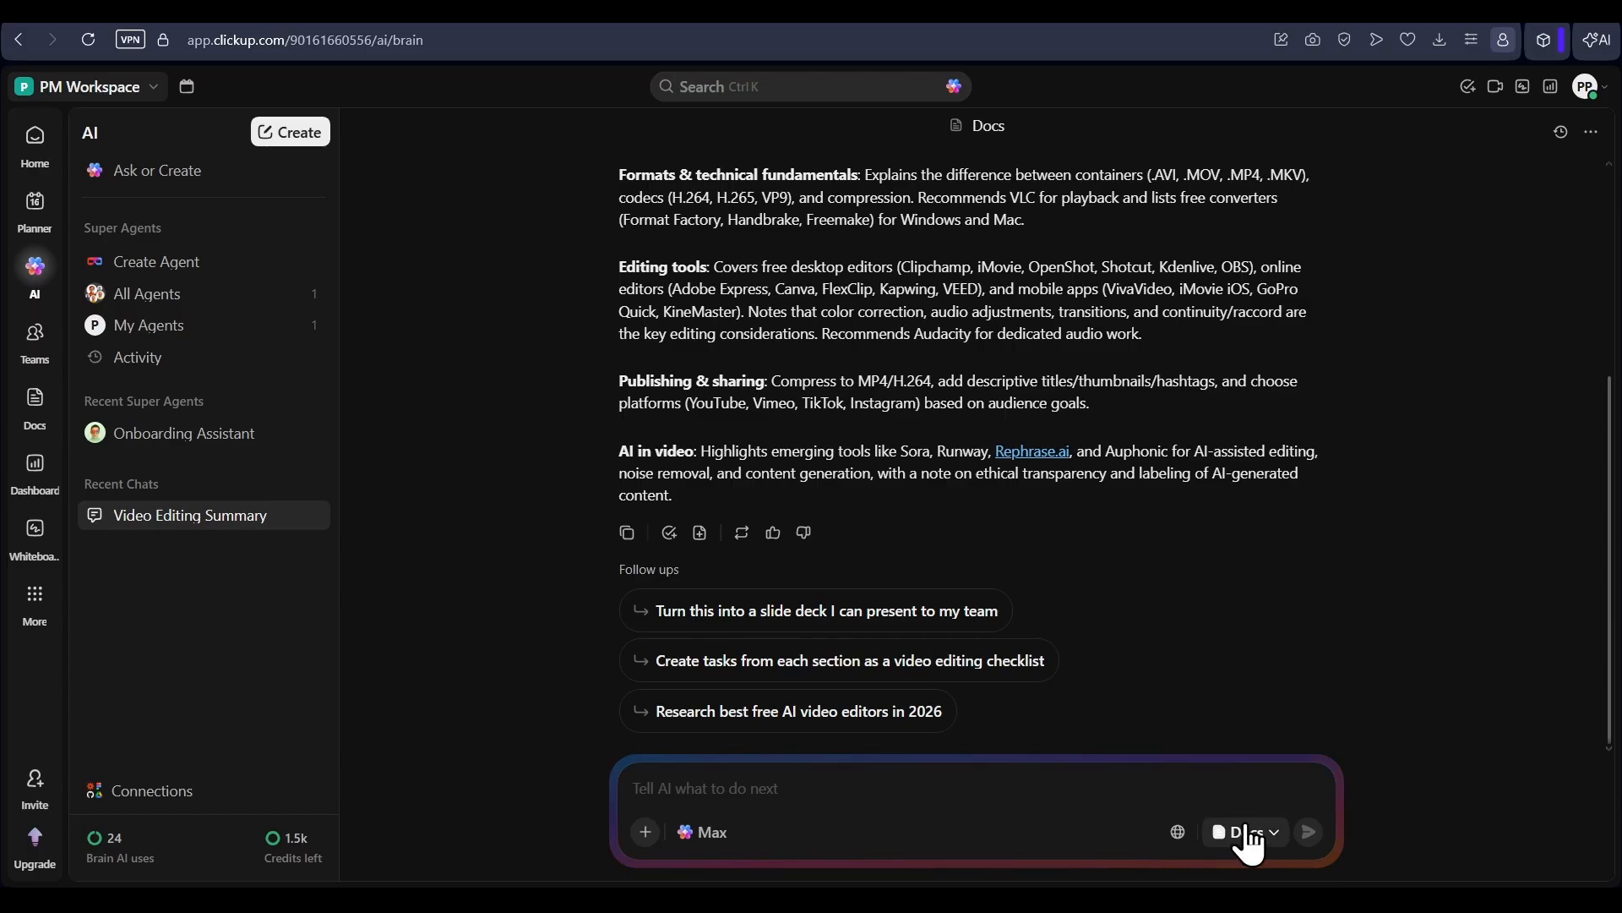
left_click(940, 785)
type("H")
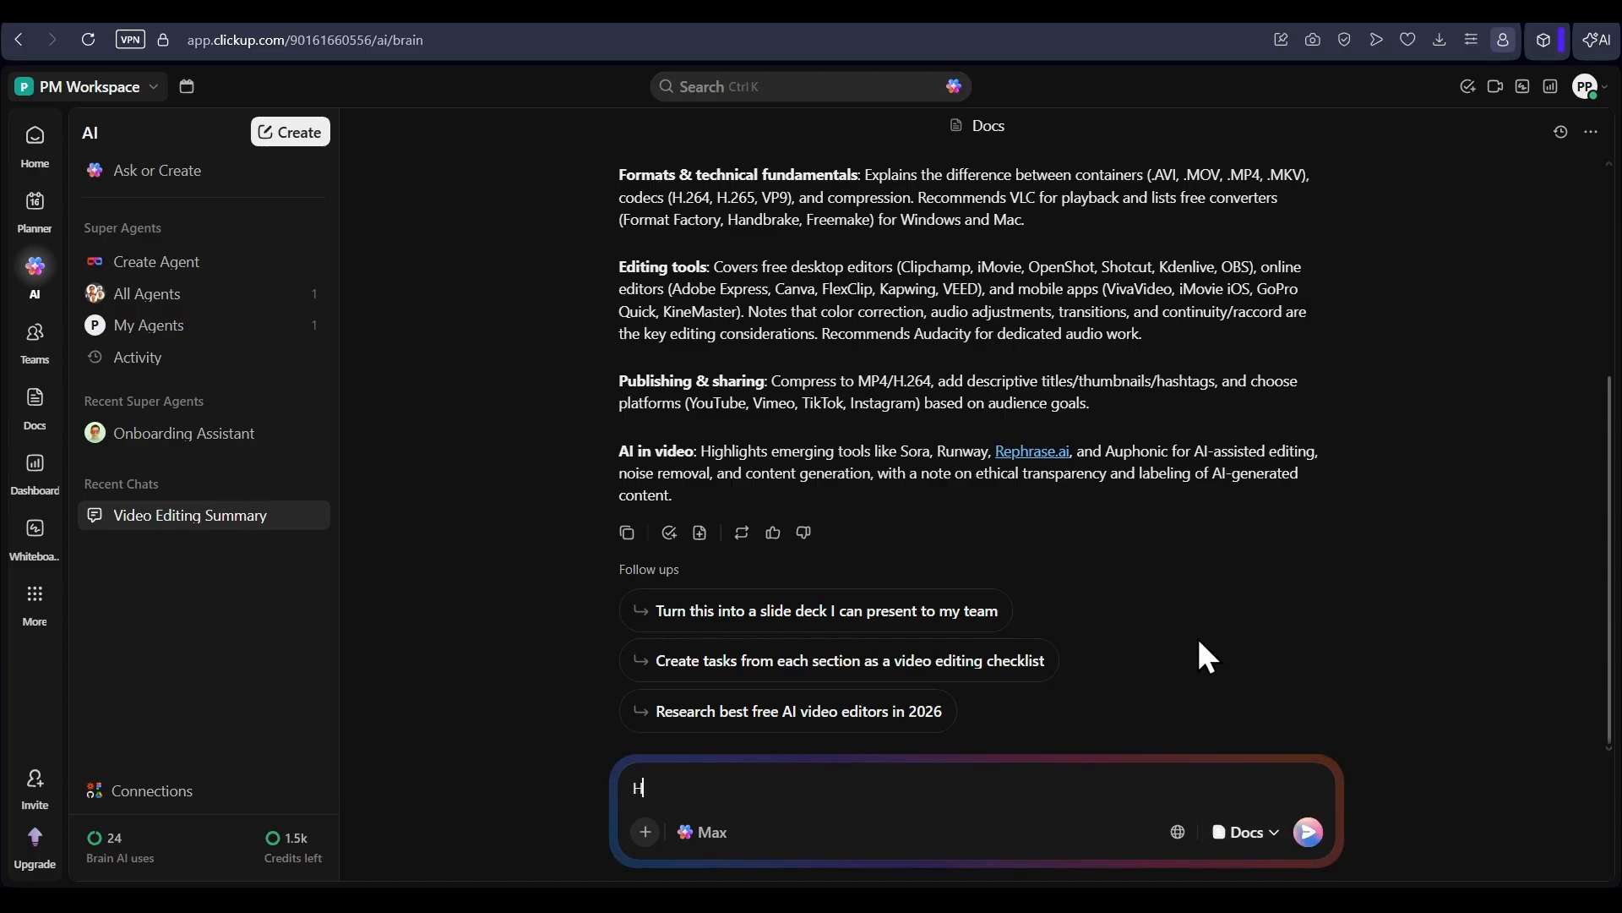
type("ow to control lighting in a video")
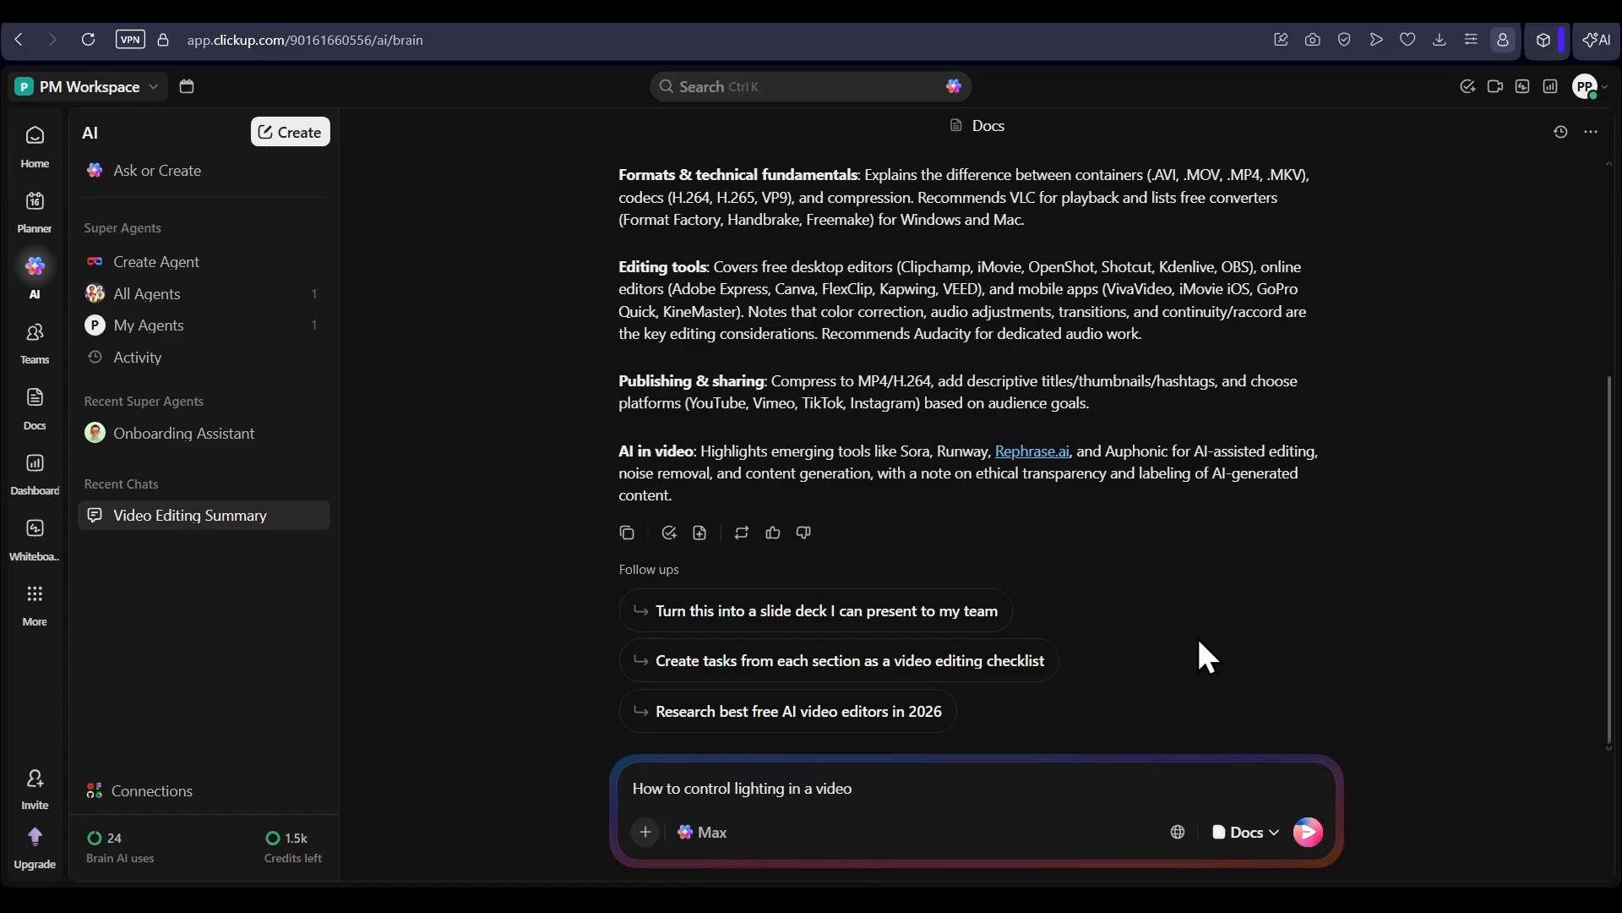
key("Return")
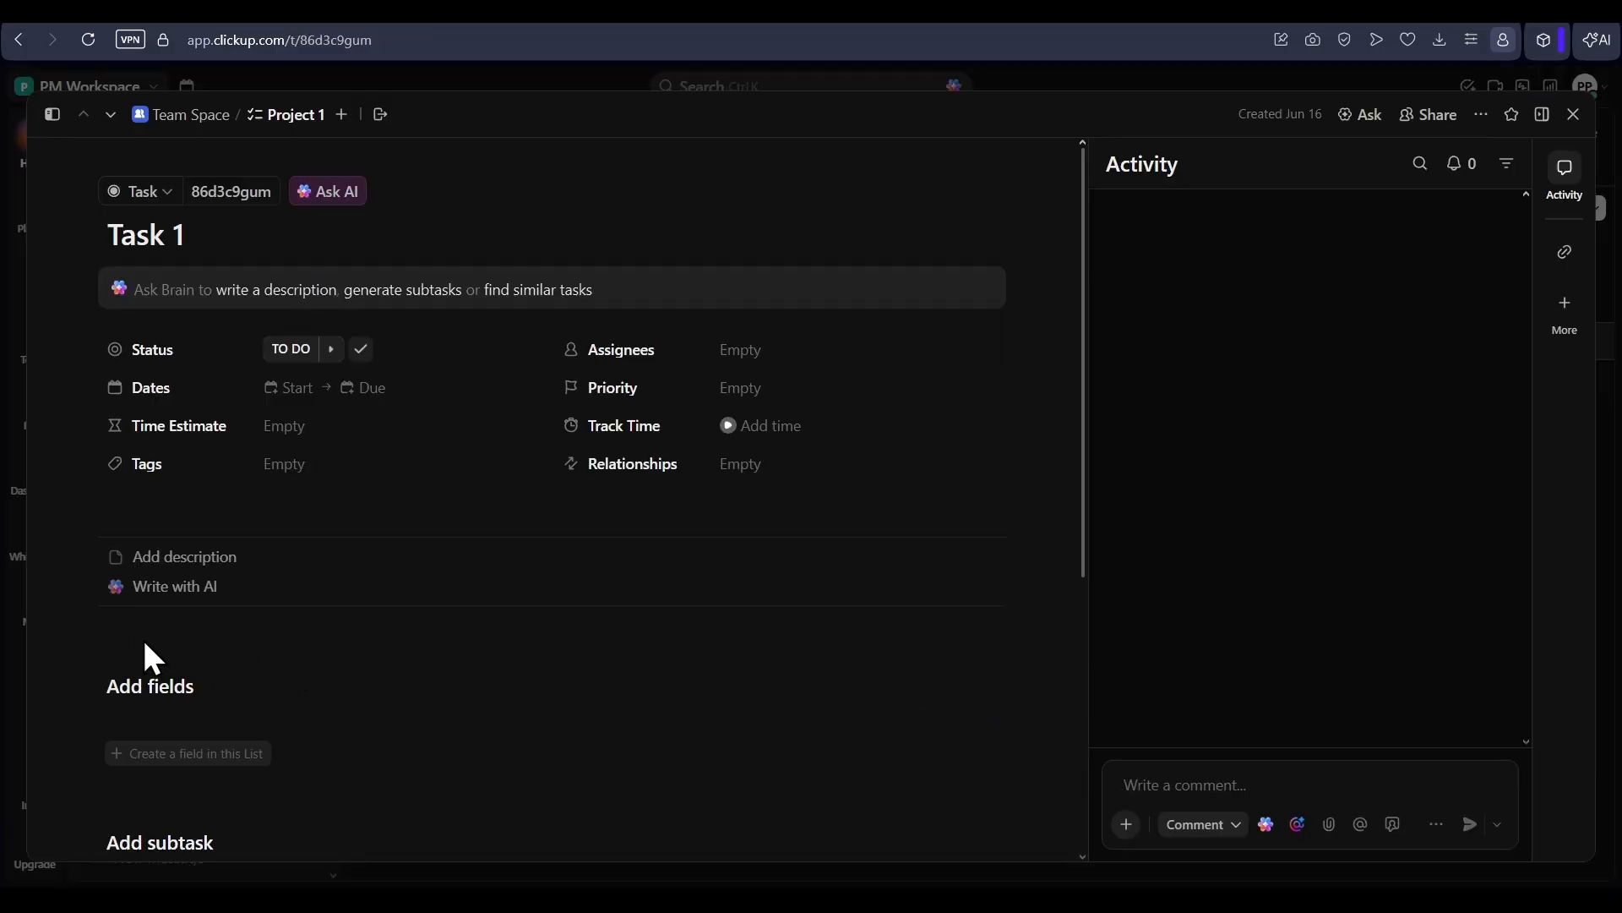
- Open the AI writing assistant in Task 1's description, examine its tone and creativity options, and dismiss it
left_click(198, 591)
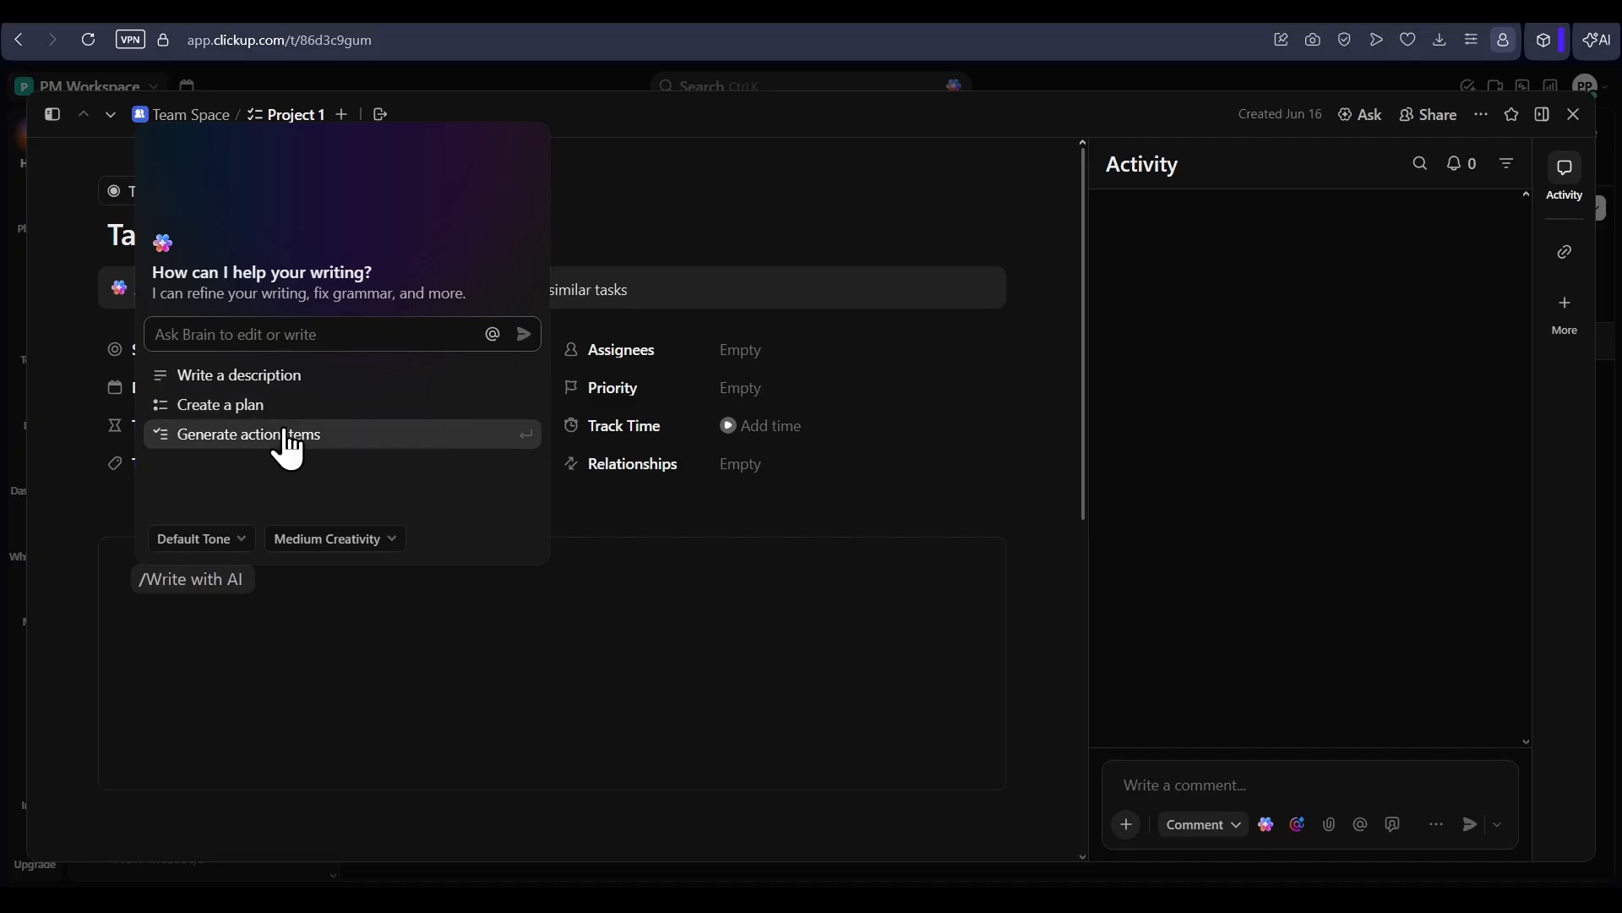
left_click(228, 545)
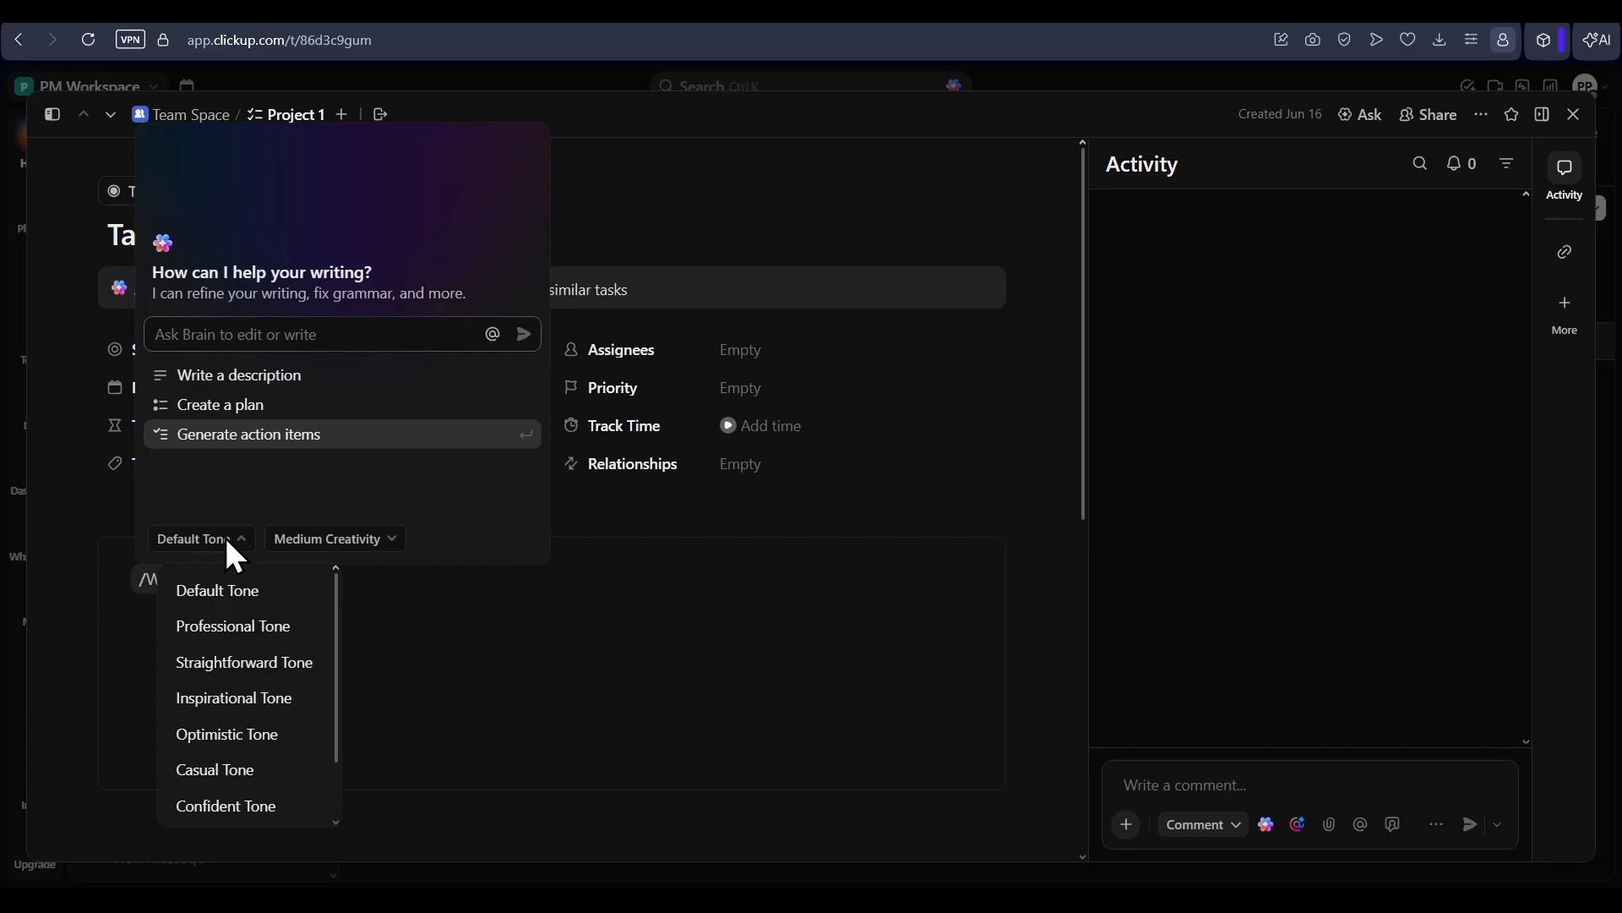
left_click(365, 546)
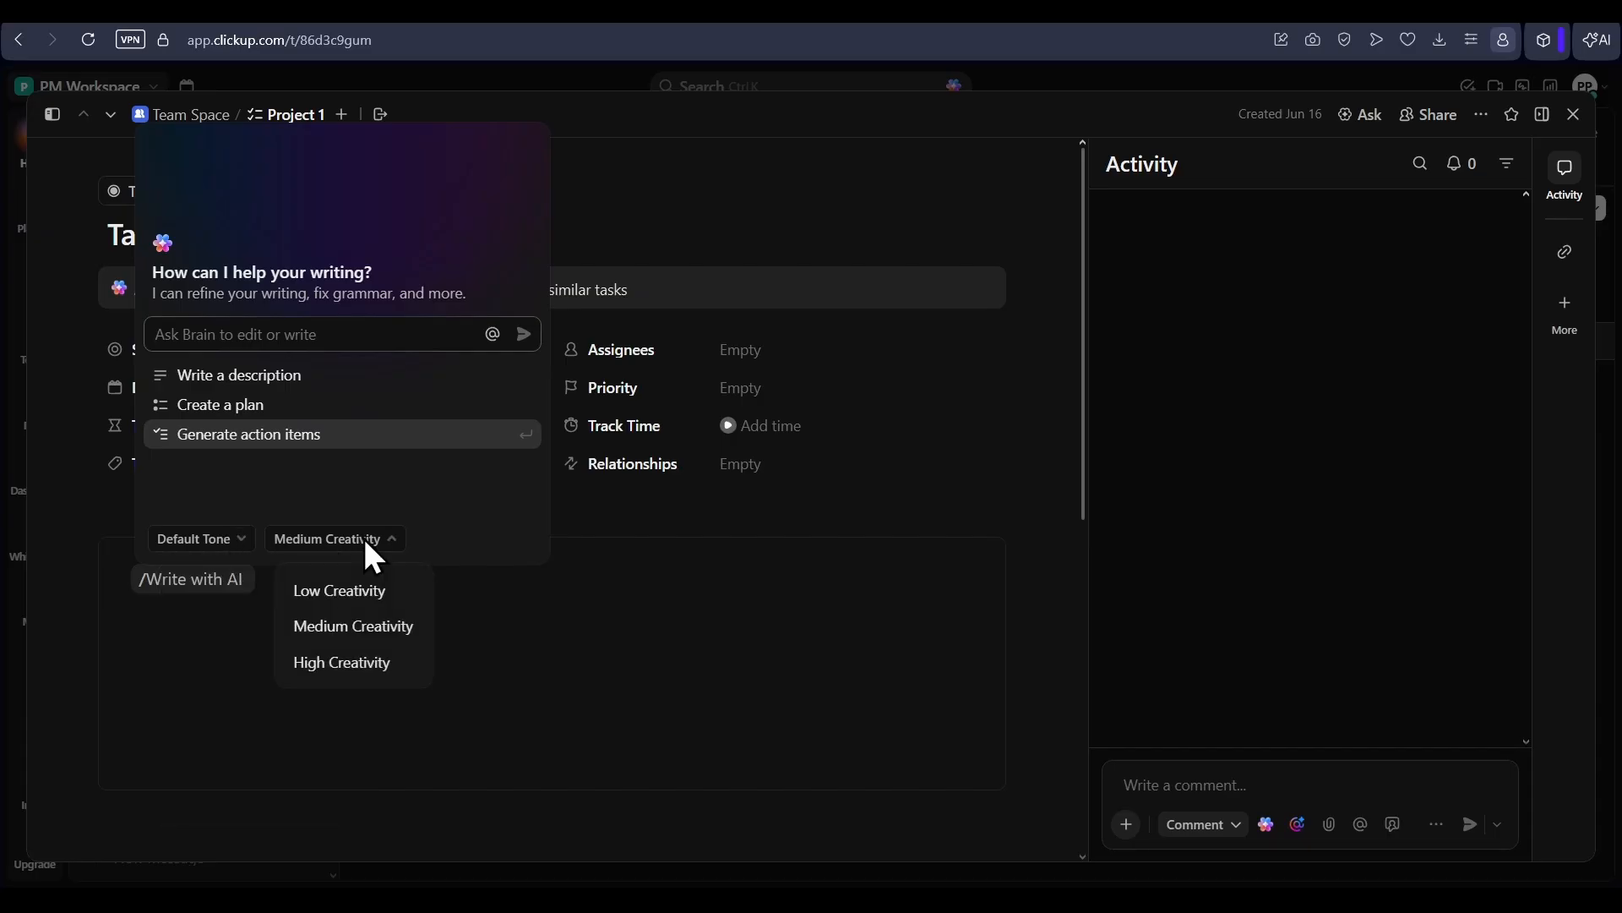
left_click(630, 521)
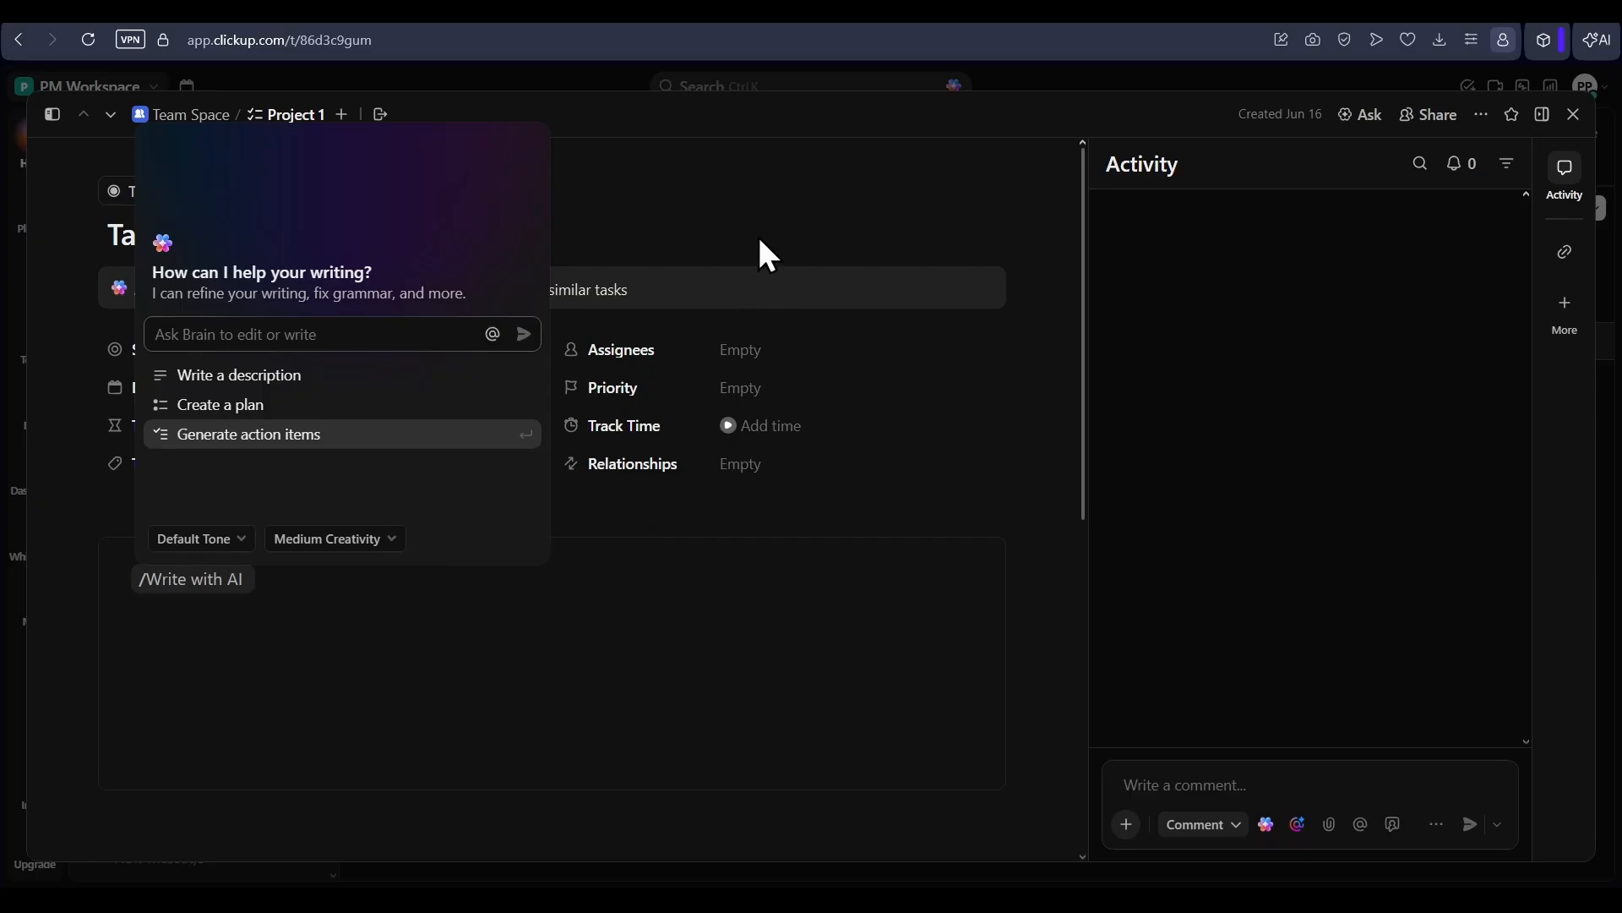
left_click(759, 207)
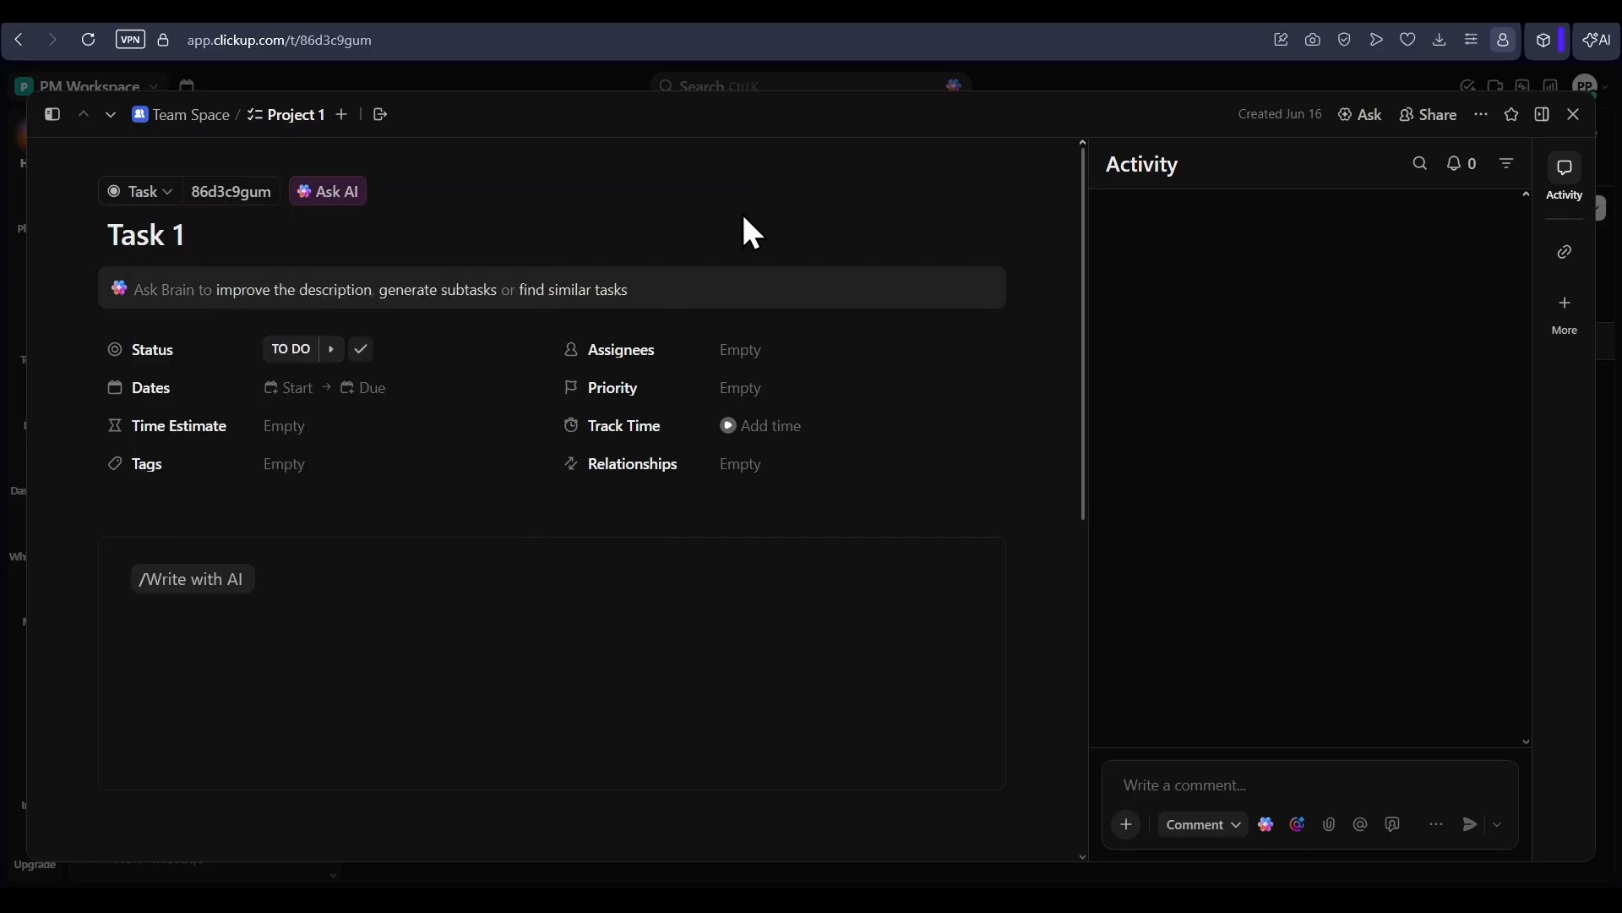